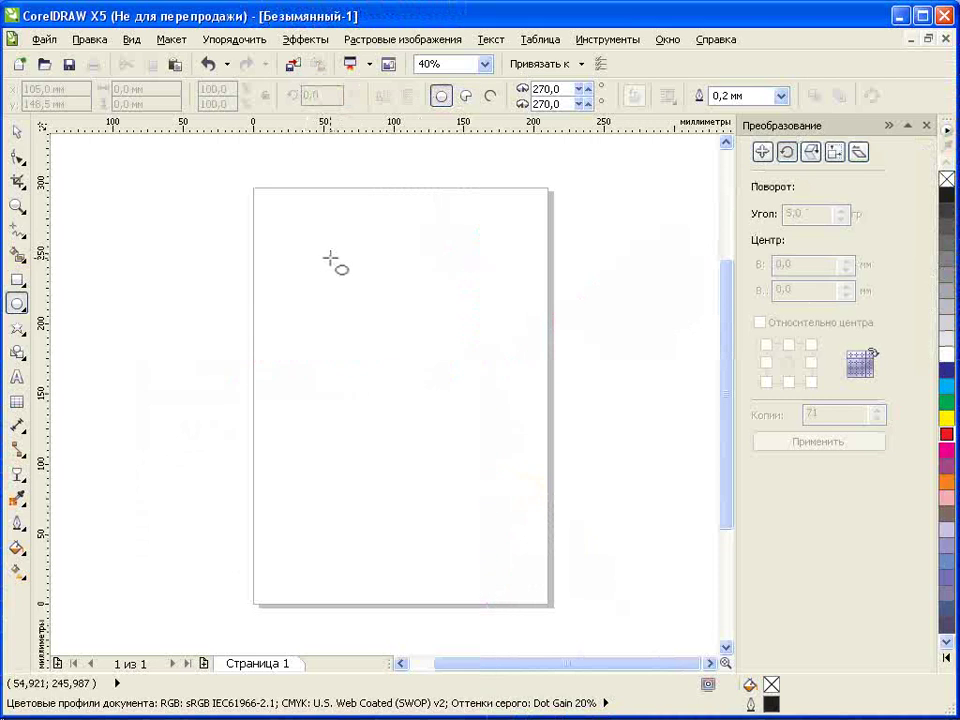
Draw a circle about 41 mm in diameter in the page's upper left and rotate 71 copies at 5° around a centre at about 116, 139 mm.
left_click_drag(330, 259, 300, 223)
left_click(18, 133)
left_click(327, 252)
left_click_drag(330, 257, 417, 408)
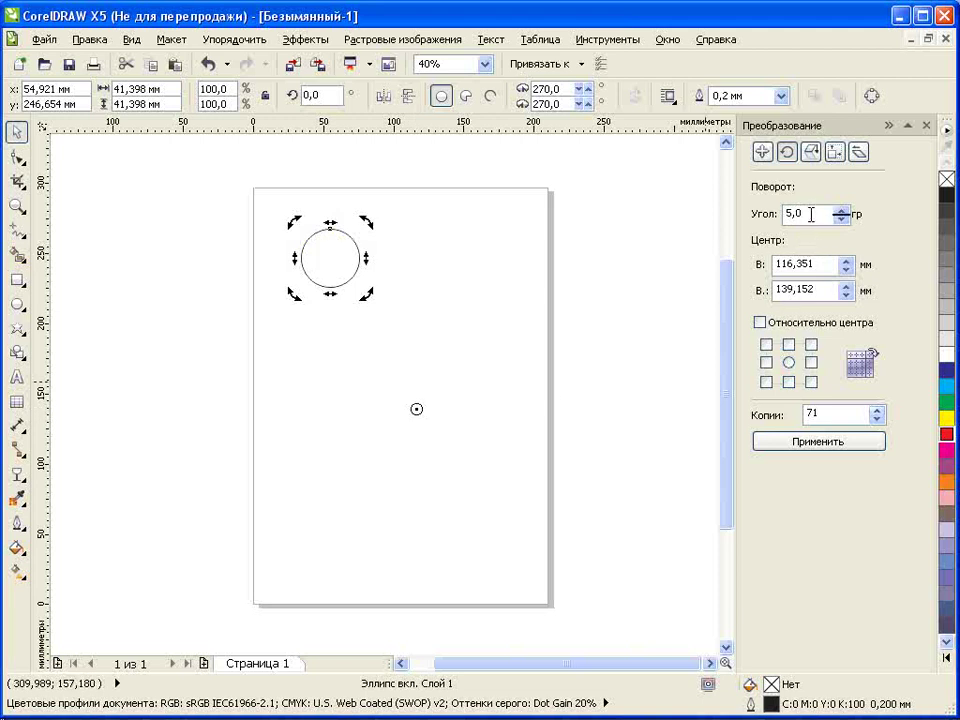
left_click(779, 445)
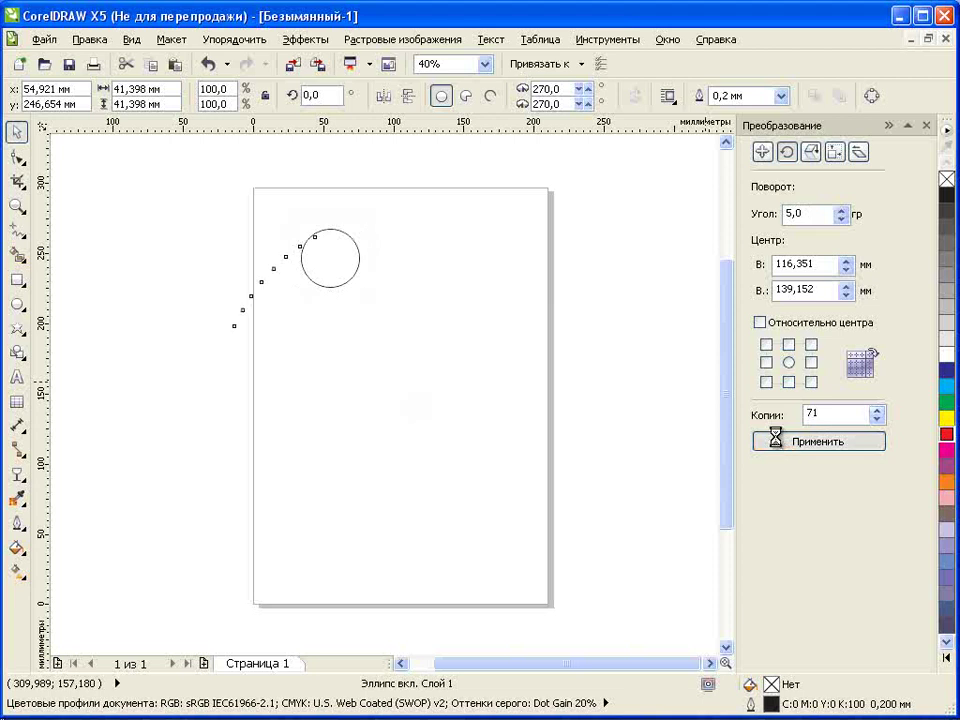
Combine the ring of overlapping circles into one curve and fill it with red.
left_click_drag(177, 192, 658, 634)
left_click(440, 97)
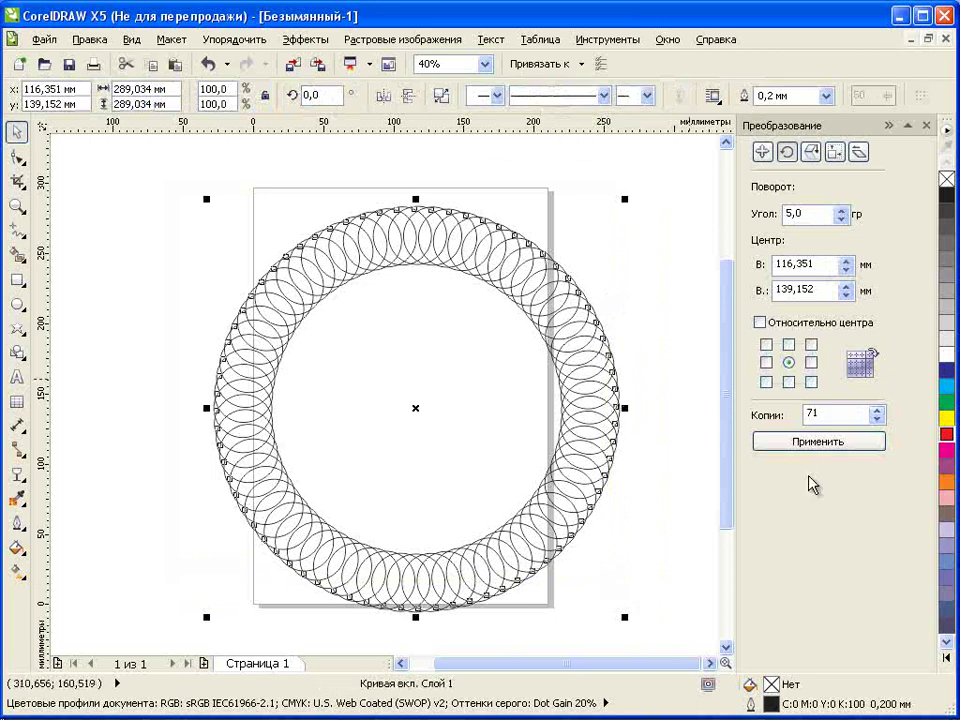
left_click(948, 436)
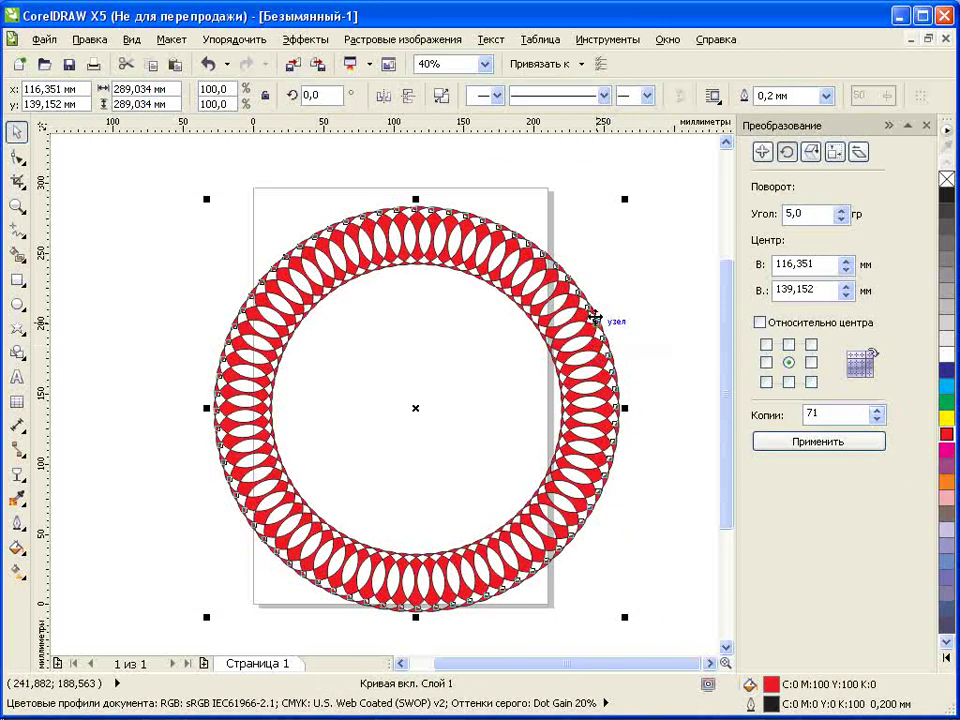
Scale the red ring down to about 77 mm and move it off the page to the upper left.
left_click(630, 236)
left_click(566, 277)
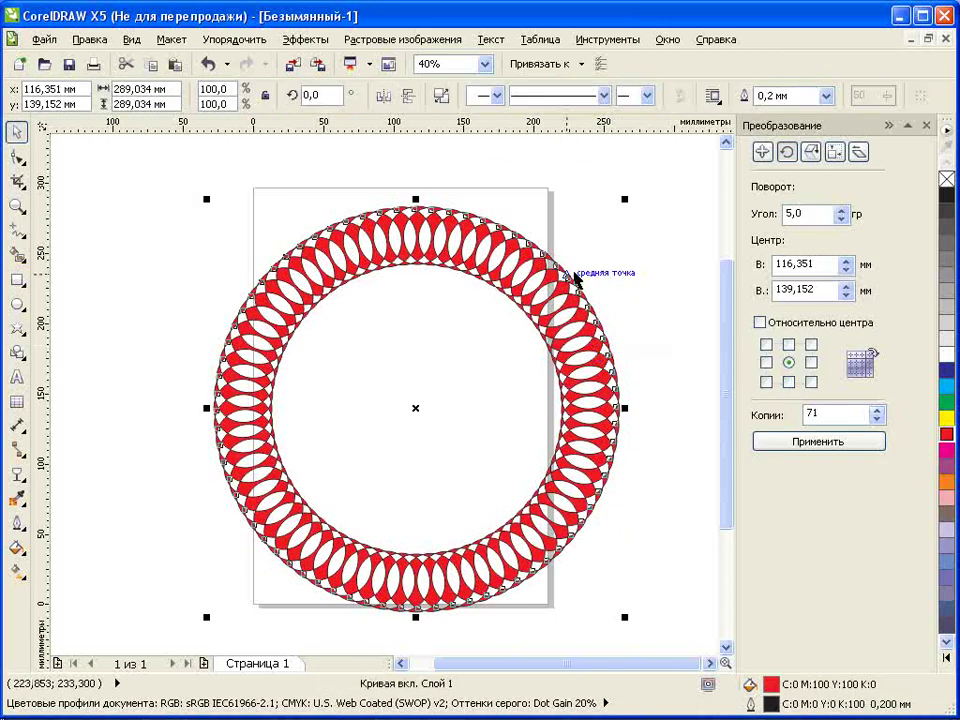
left_click_drag(624, 199, 330, 401)
left_click_drag(300, 512, 176, 178)
left_click(309, 310)
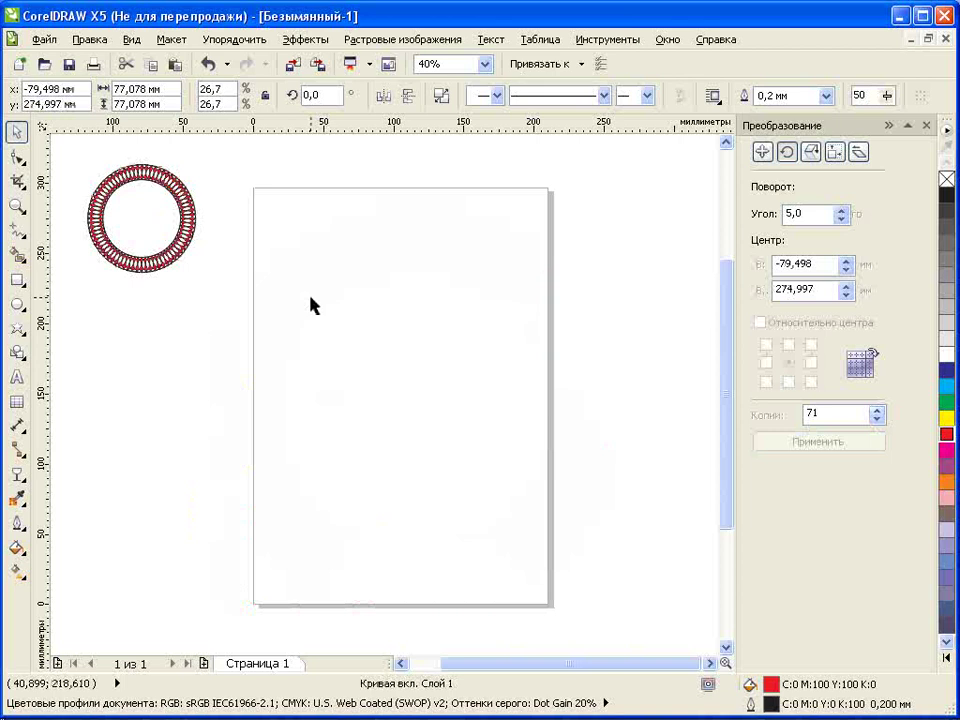
Draw a circle about 83 mm in diameter and rotate 23 copies at 15° around a centre near the circle's lower-right edge.
left_click(17, 304)
left_click_drag(364, 364, 303, 296)
left_click(17, 131)
left_click(366, 372)
left_click_drag(363, 357, 428, 413)
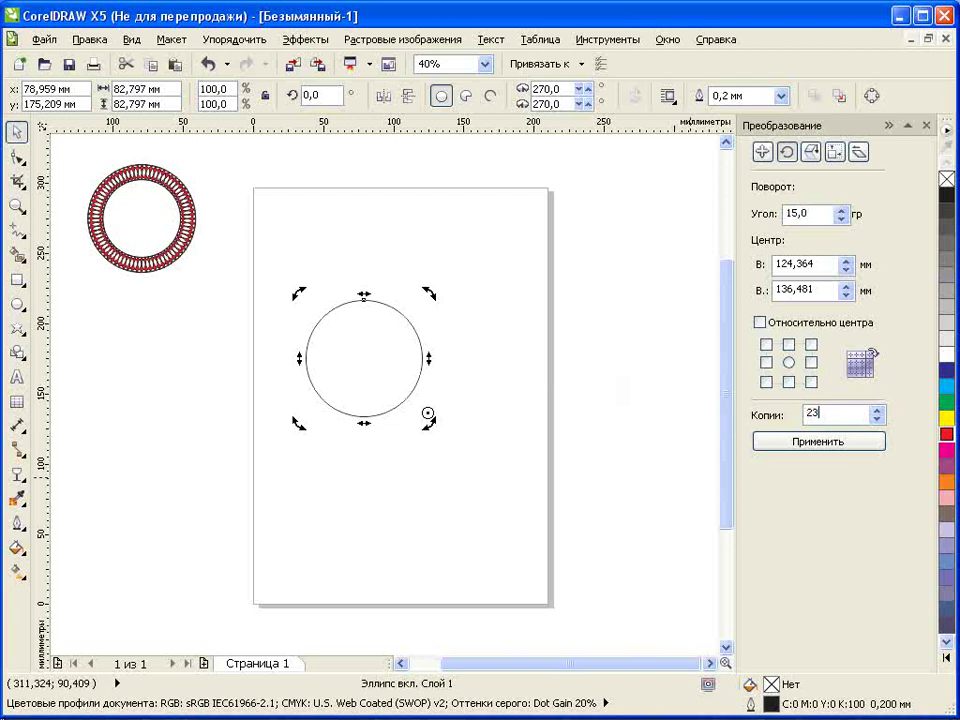
left_click(822, 442)
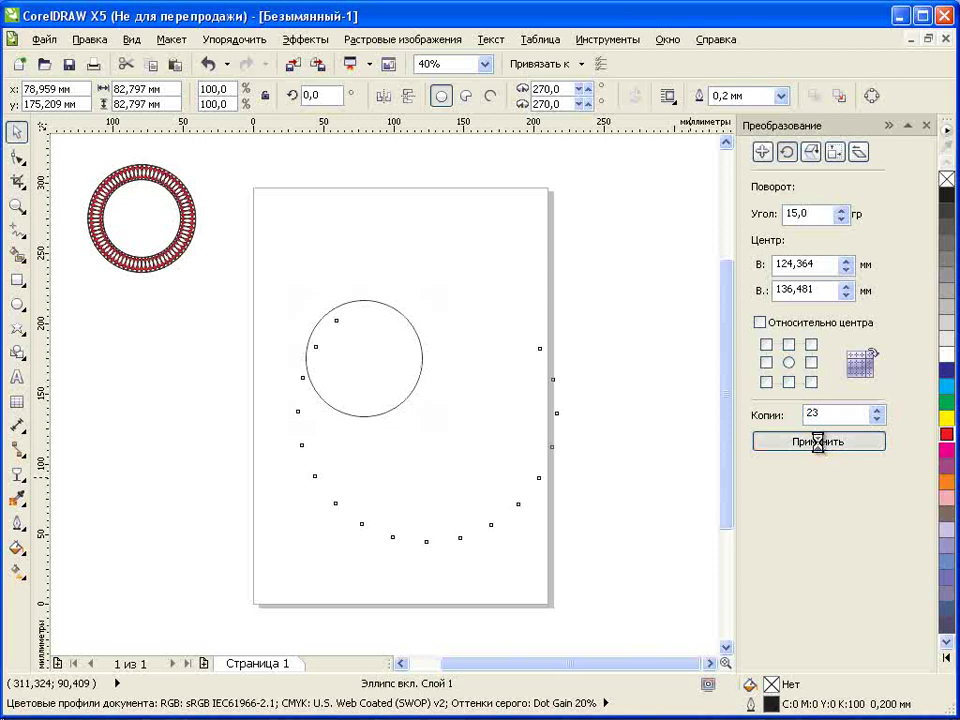
Combine the 24 overlapping circles into one curve and fill it with magenta.
left_click_drag(266, 250, 604, 573)
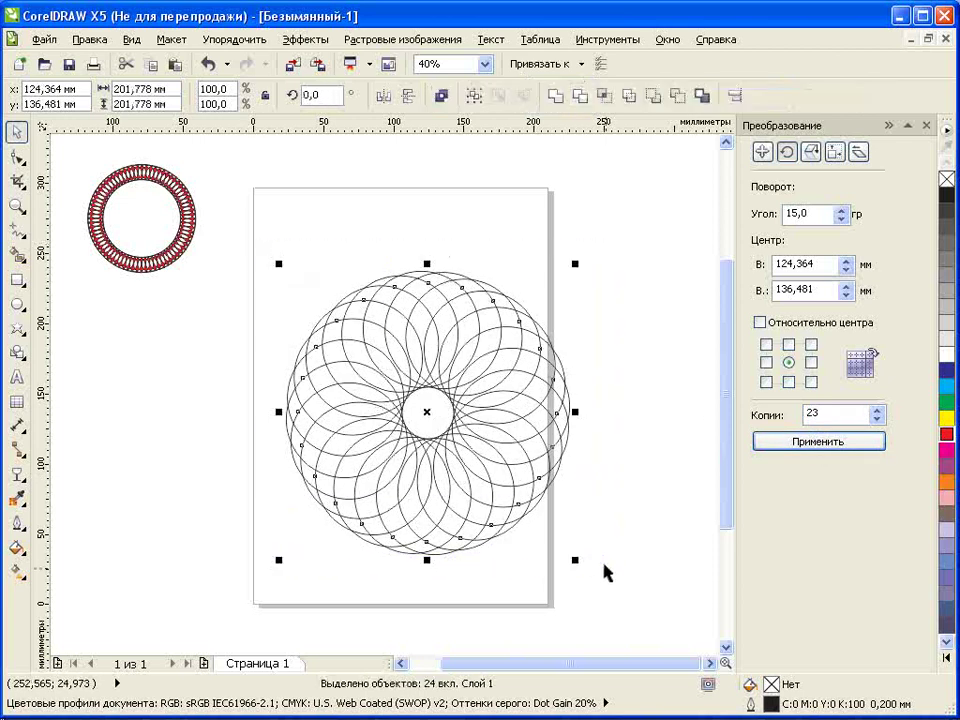
left_click(441, 96)
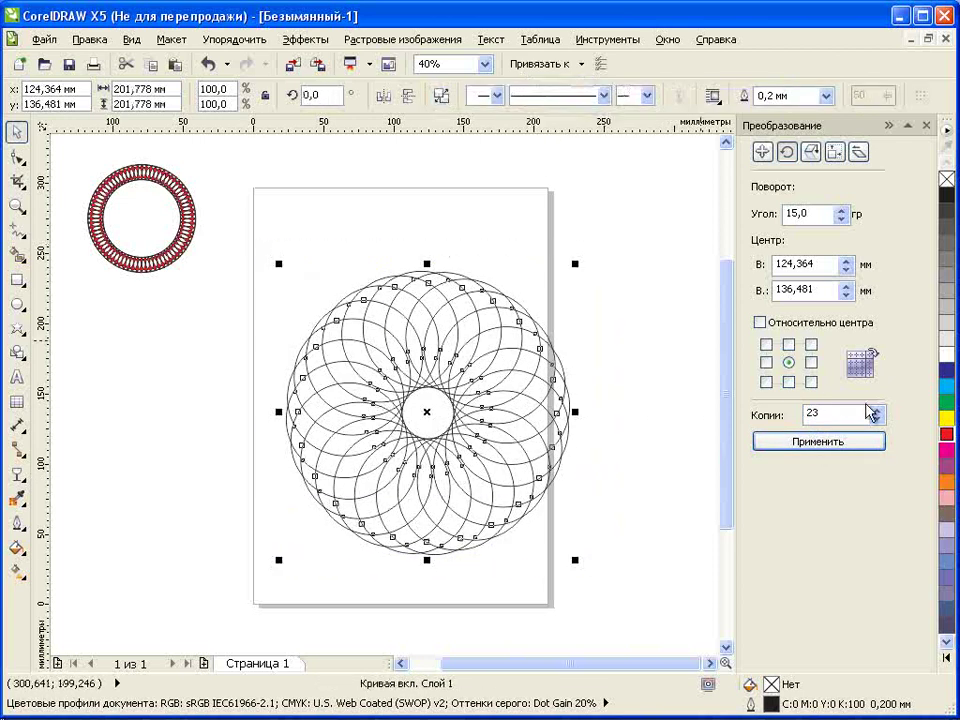
left_click(944, 449)
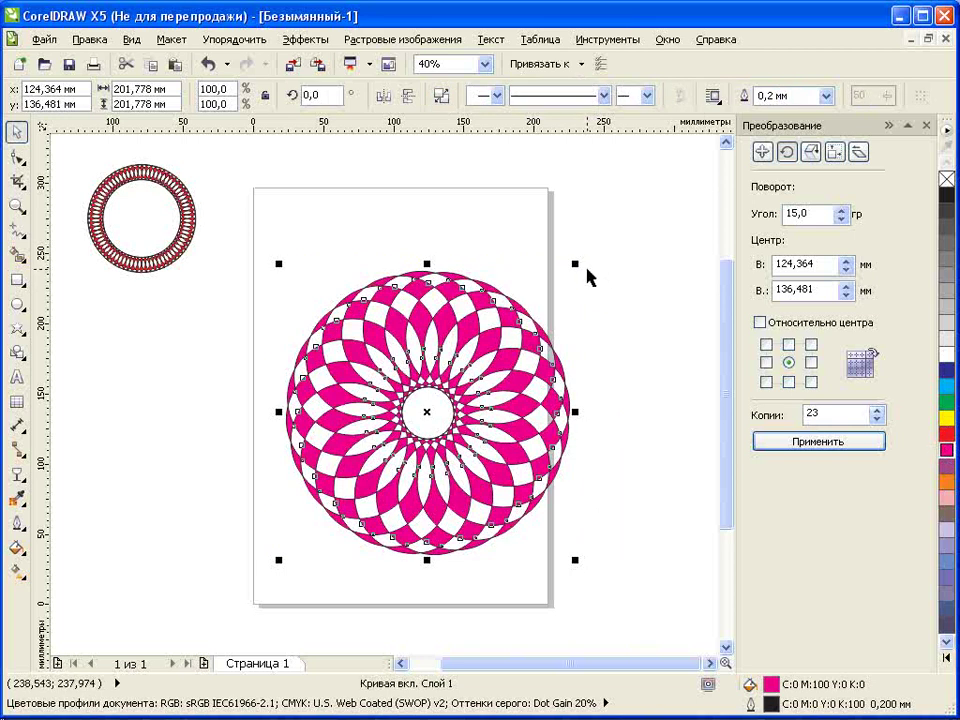
Scale the magenta rosette down to about 75 mm and place it off the page below the red ring.
left_click(541, 287)
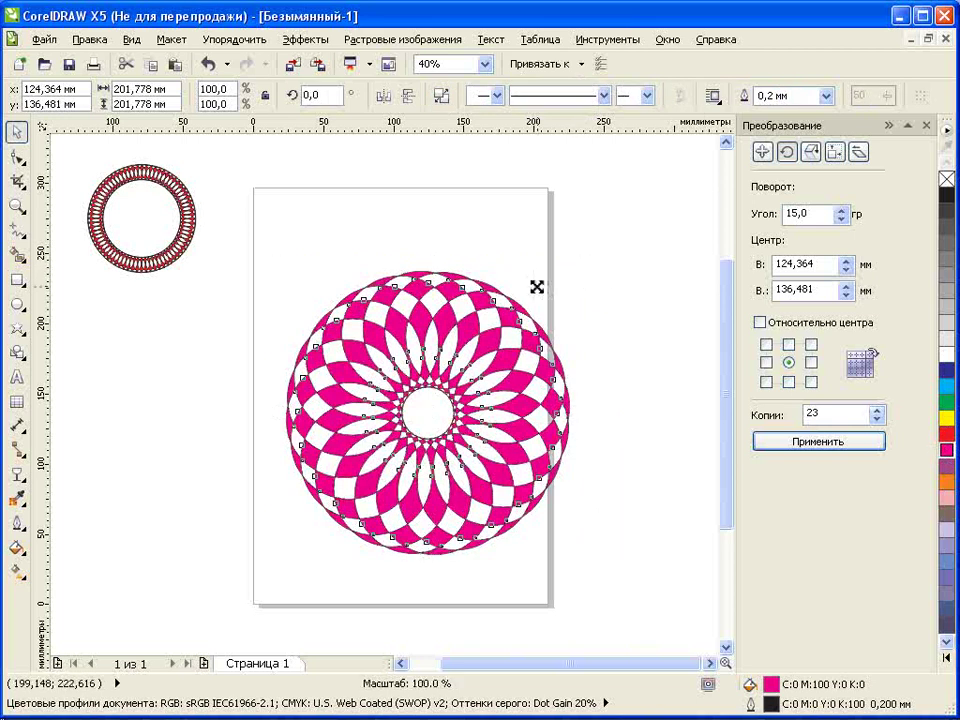
left_click(517, 291)
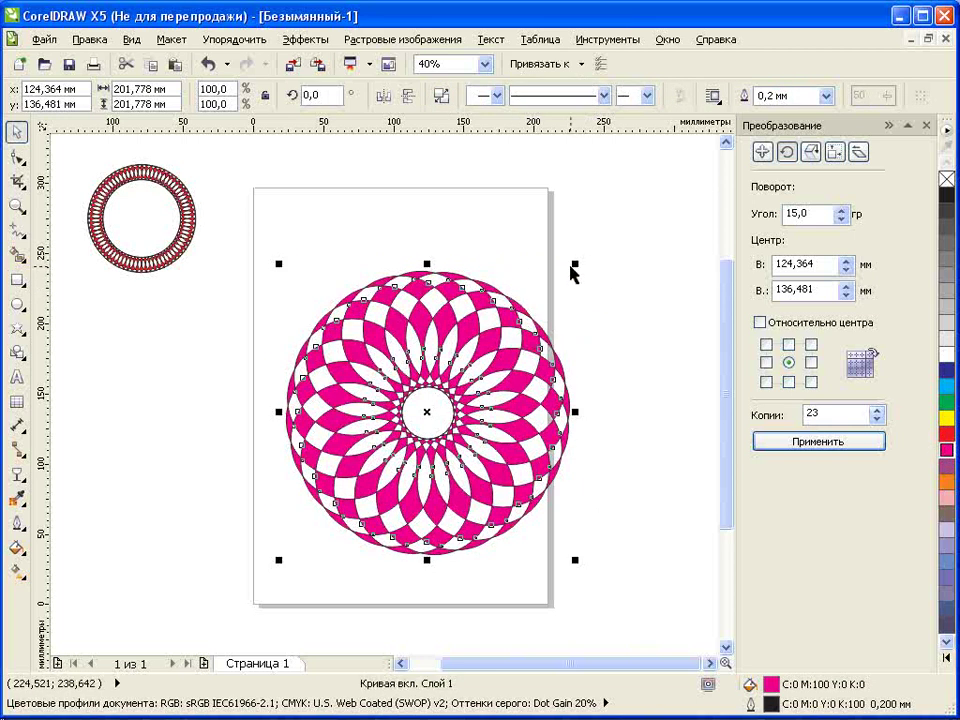
left_click_drag(572, 265, 165, 325)
left_click_drag(188, 379, 210, 406)
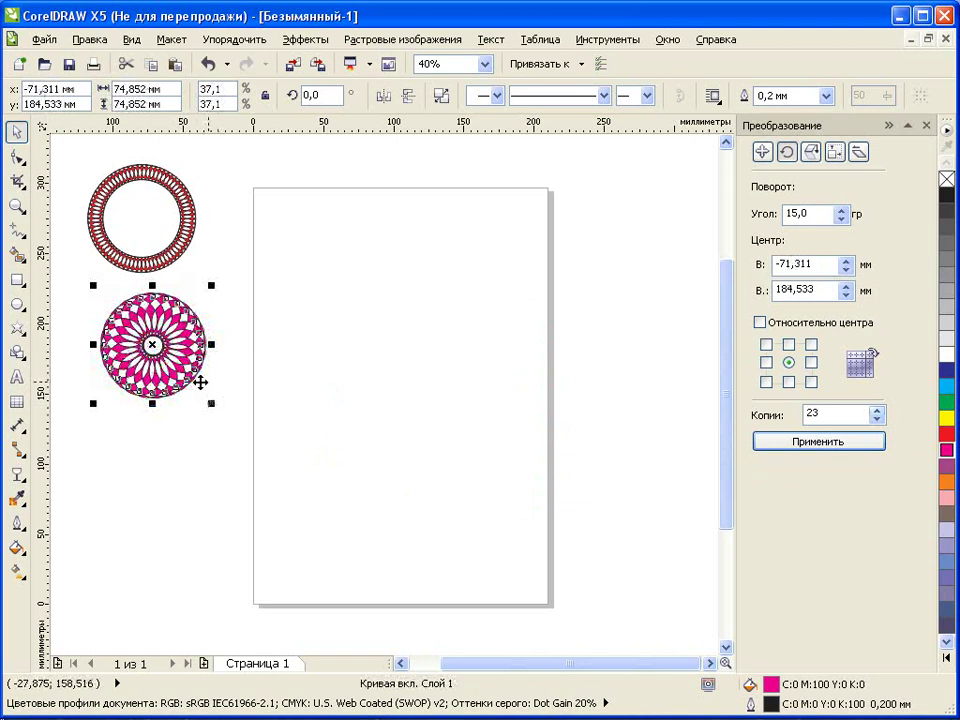
Draw a rectangle about 95 by 27 mm near the page's top and fully round its corners with a radius of about 13.4 mm.
left_click(16, 280)
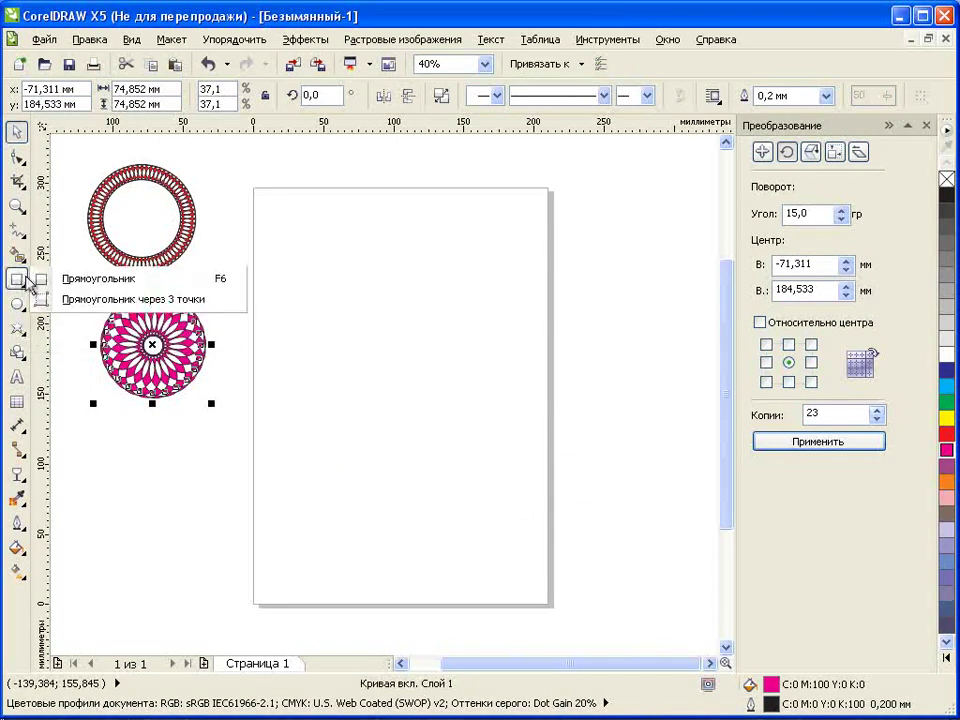
left_click(100, 279)
left_click_drag(302, 245, 437, 283)
left_click(18, 158)
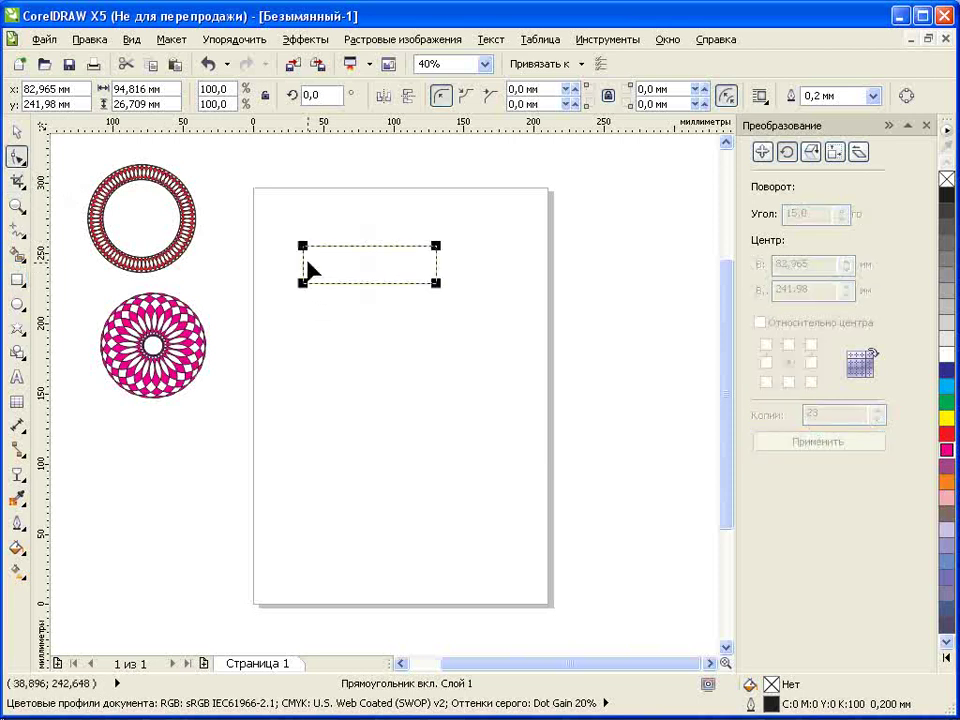
left_click_drag(306, 246, 332, 252)
left_click(14, 135)
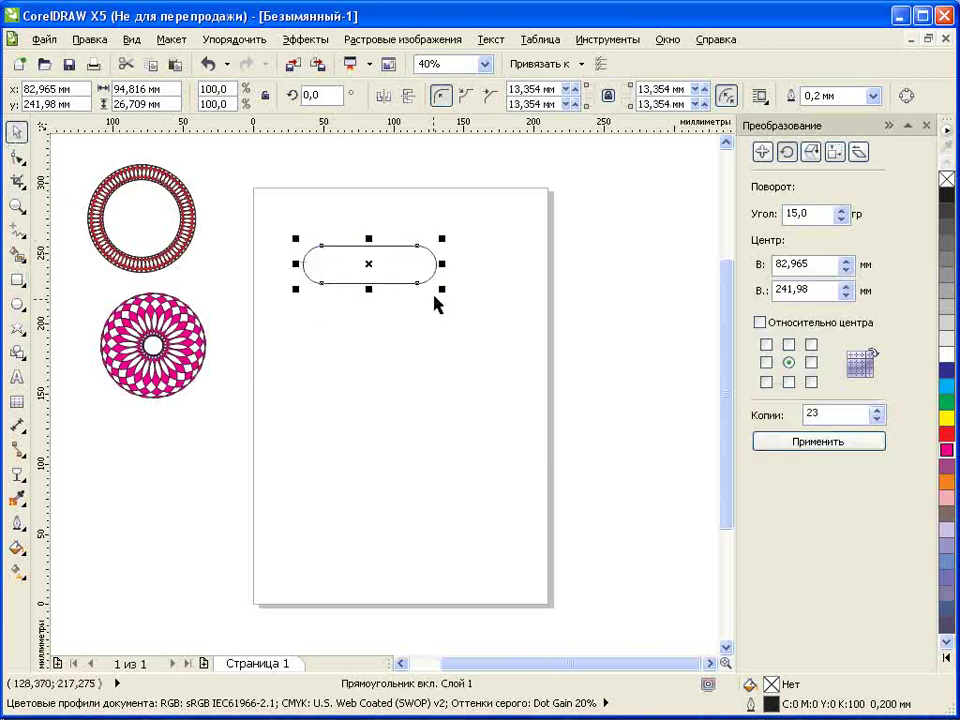
Rotate 23 copies of the rounded rectangle at 15° around a centre below its right end, at about 120, 210 mm.
left_click(415, 271)
left_click_drag(369, 264, 422, 310)
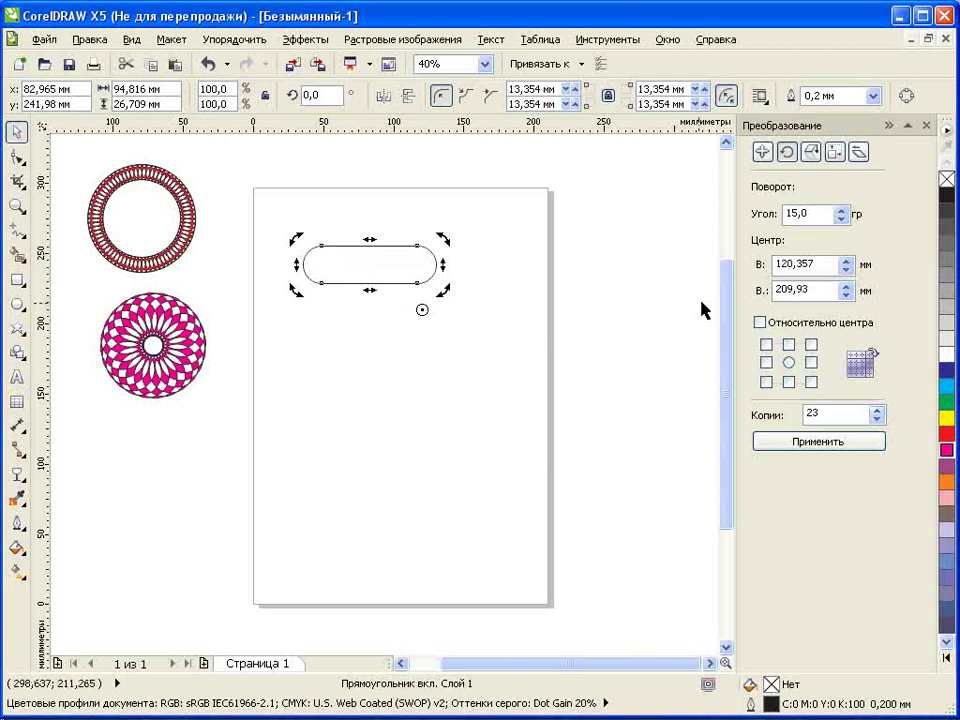
left_click(798, 443)
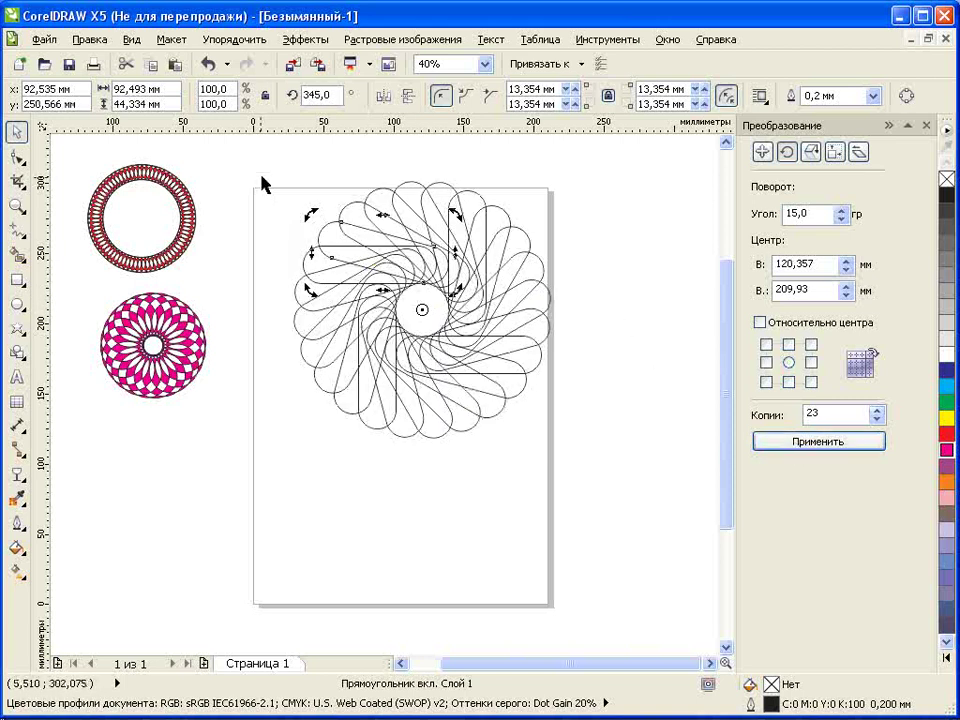
Combine the 24 rounded rectangles into one curve and fill it with blue.
left_click_drag(272, 151, 585, 469)
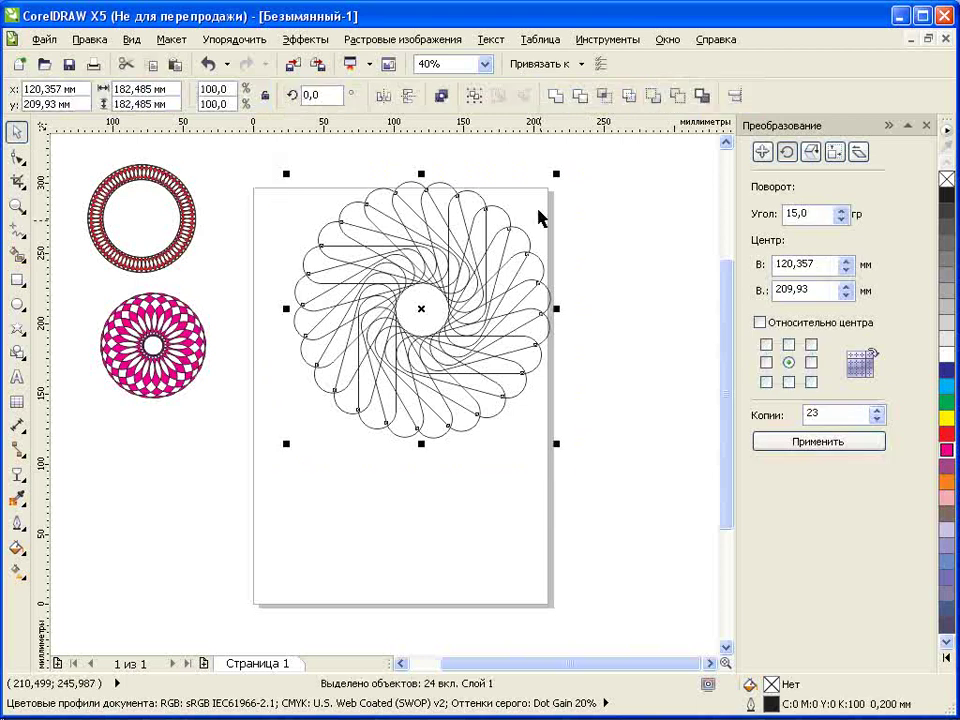
left_click(441, 95)
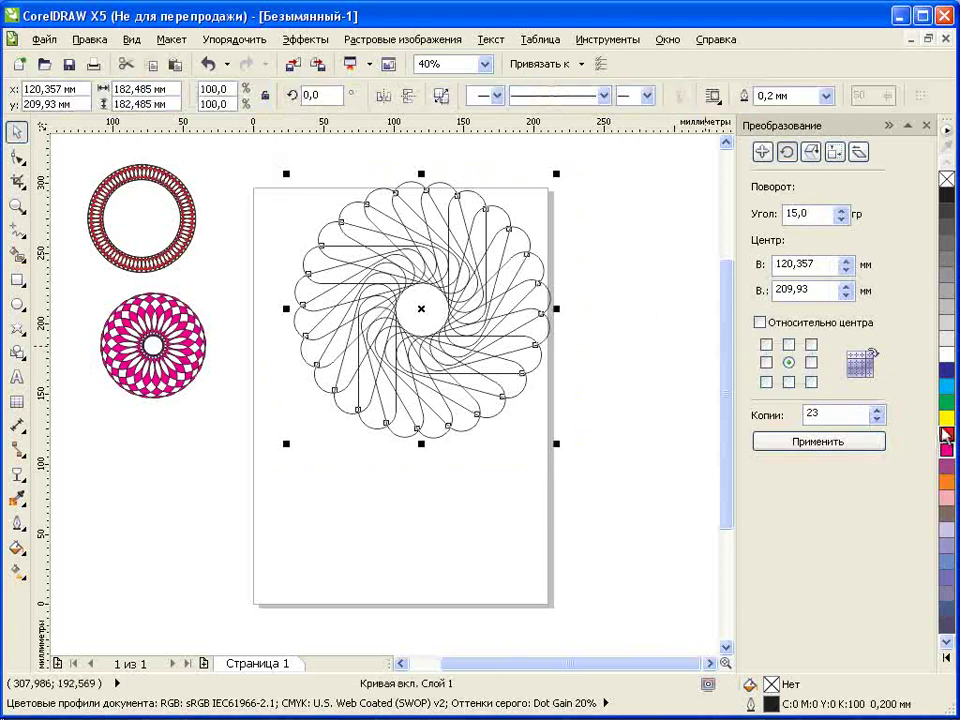
left_click(946, 370)
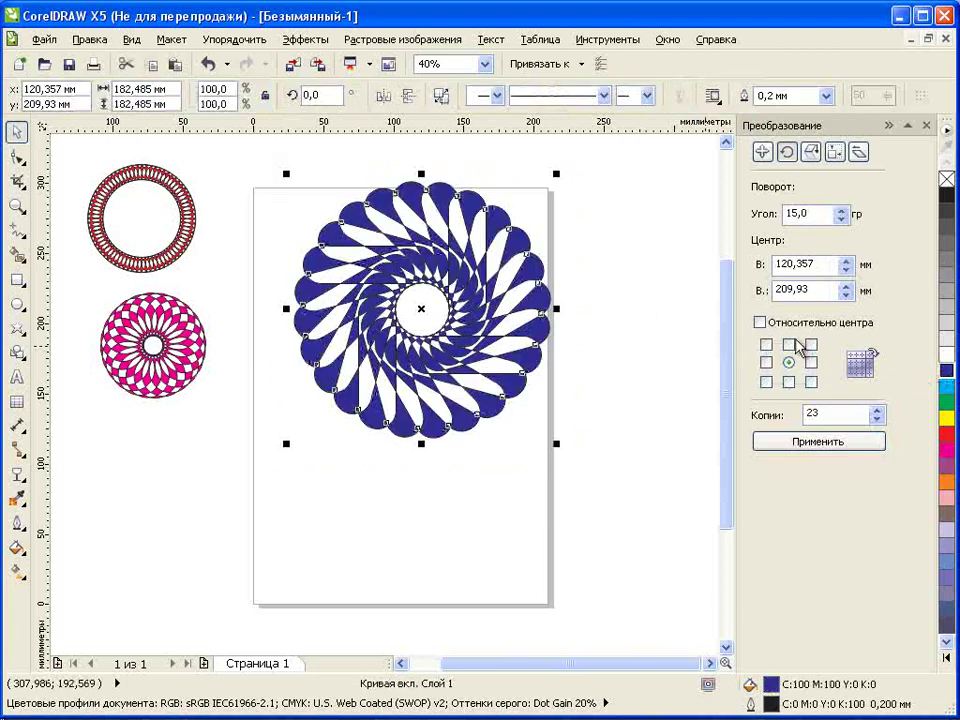
left_click(593, 270)
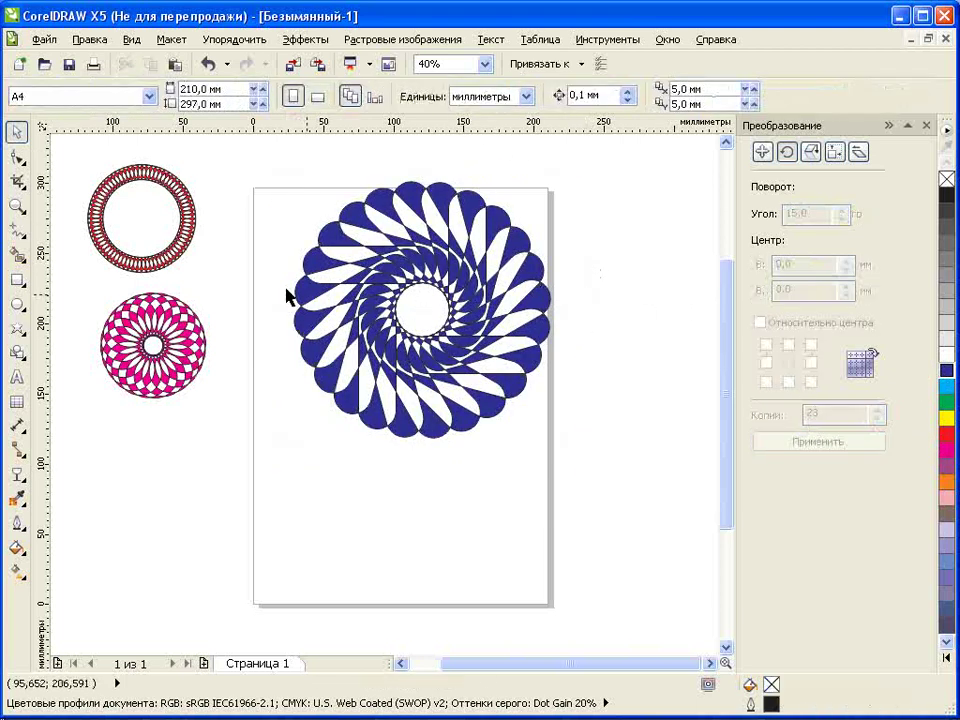
Draw a circle about 136 mm in diameter from the blue rosette's centre and combine it with the rosette.
left_click(17, 304)
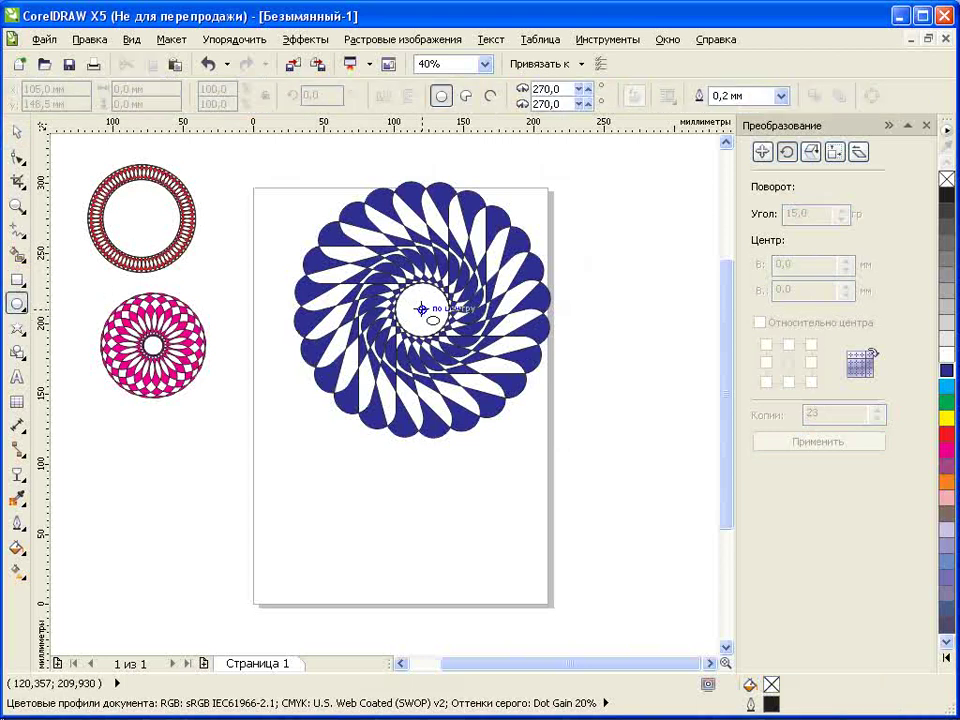
left_click_drag(421, 309, 326, 216)
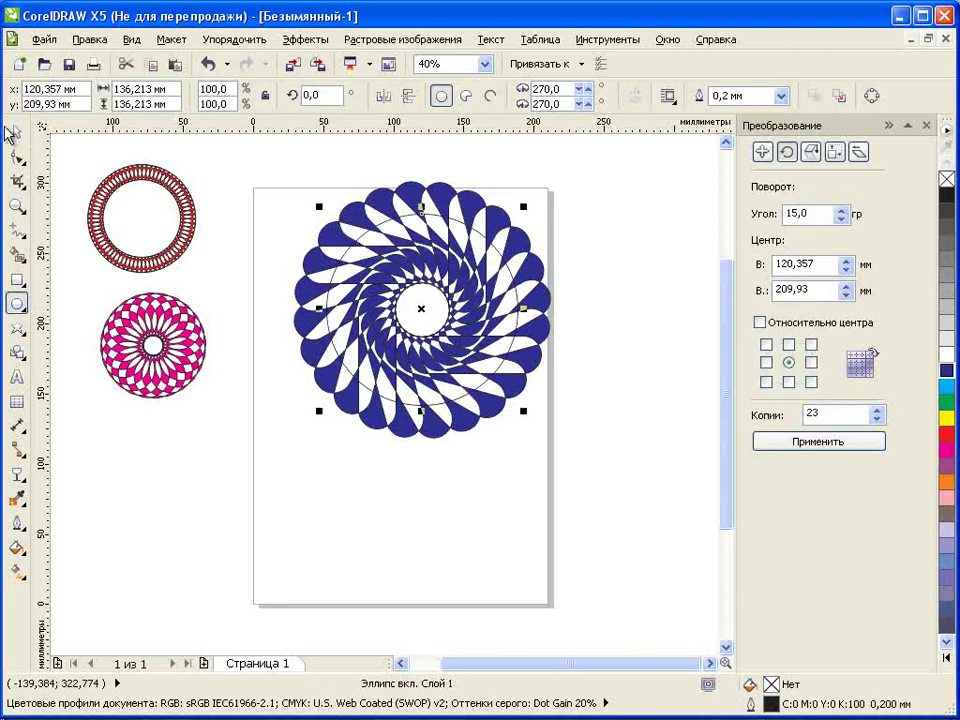
left_click_drag(273, 158, 600, 489)
left_click(441, 96)
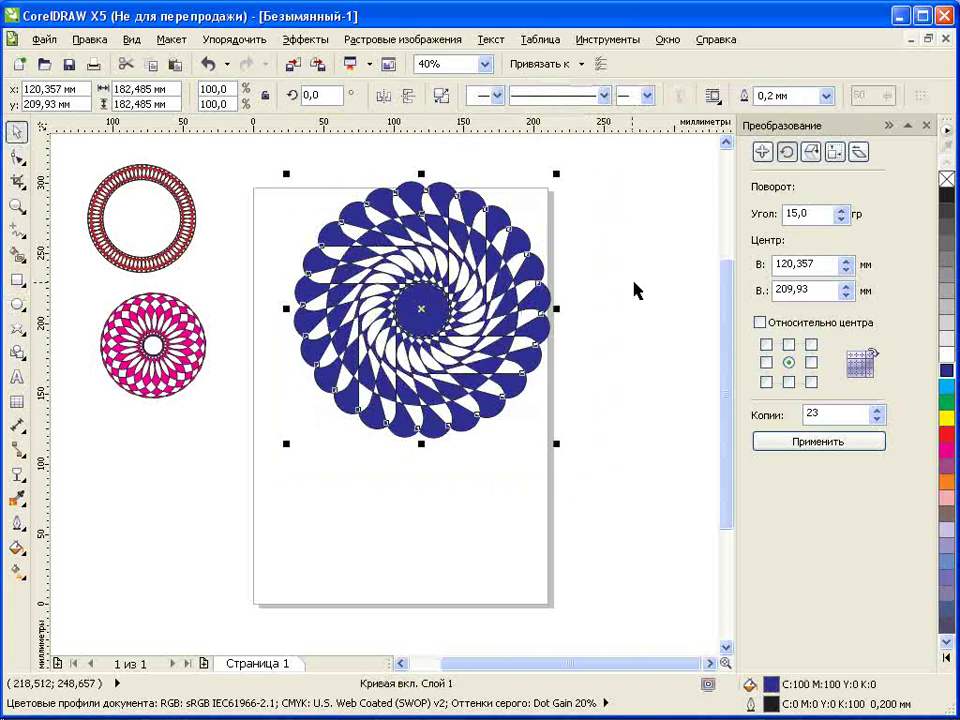
left_click(628, 271)
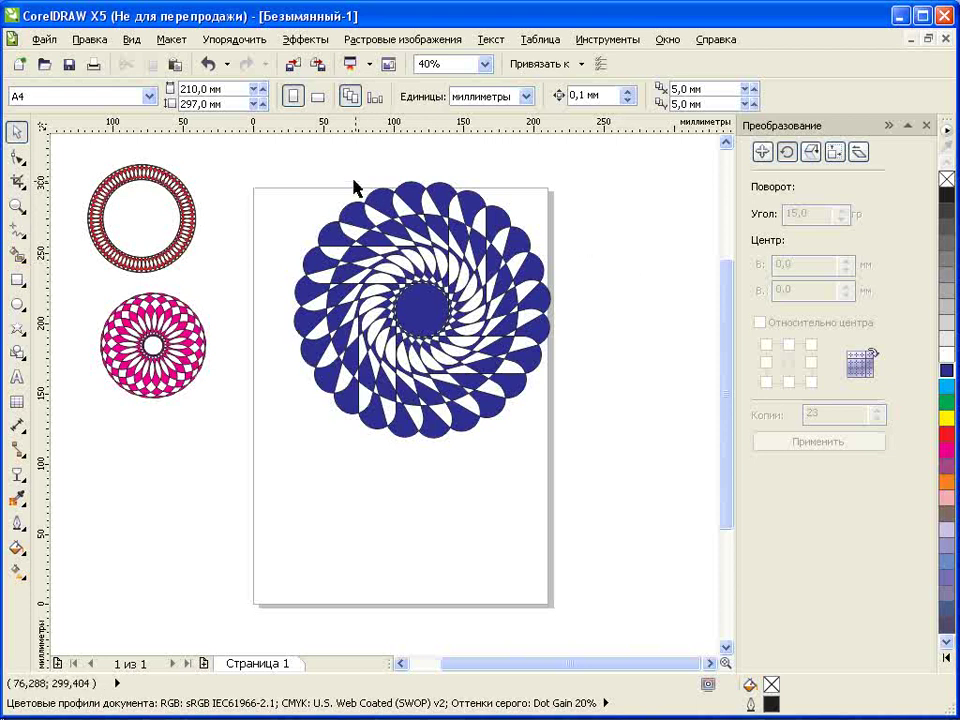
Scale the blue rosette down to about 90 mm and place it off the page below the magenta one.
left_click_drag(287, 166, 602, 465)
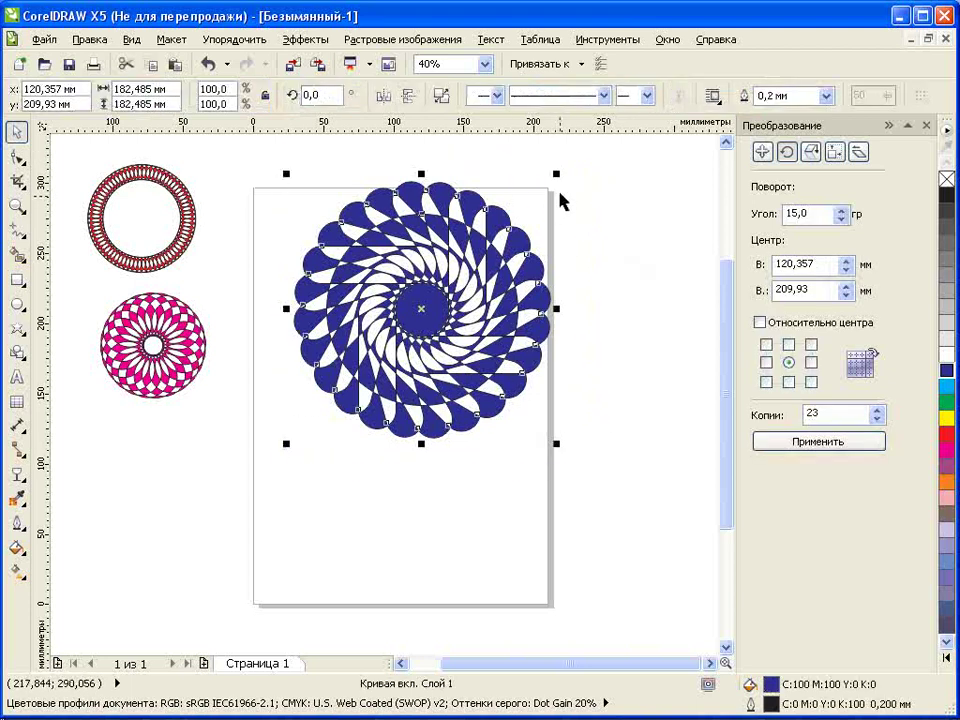
left_click_drag(559, 176, 430, 305)
left_click_drag(370, 374, 168, 478)
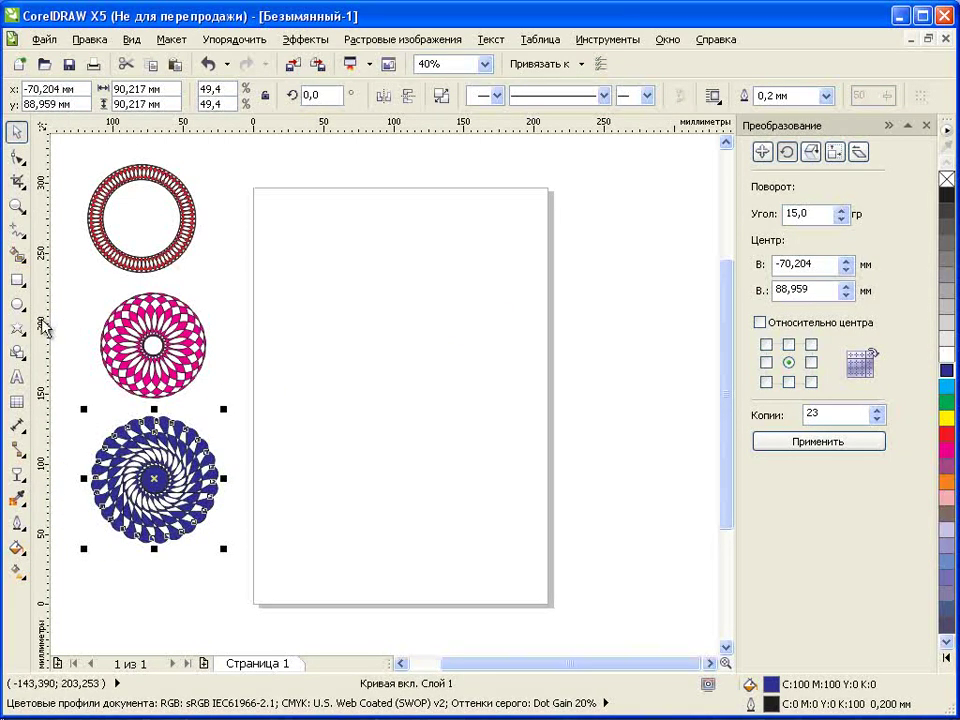
Draw a four-turn logarithmic spiral about 106 by 83 mm in the upper part of the page.
left_click(17, 328)
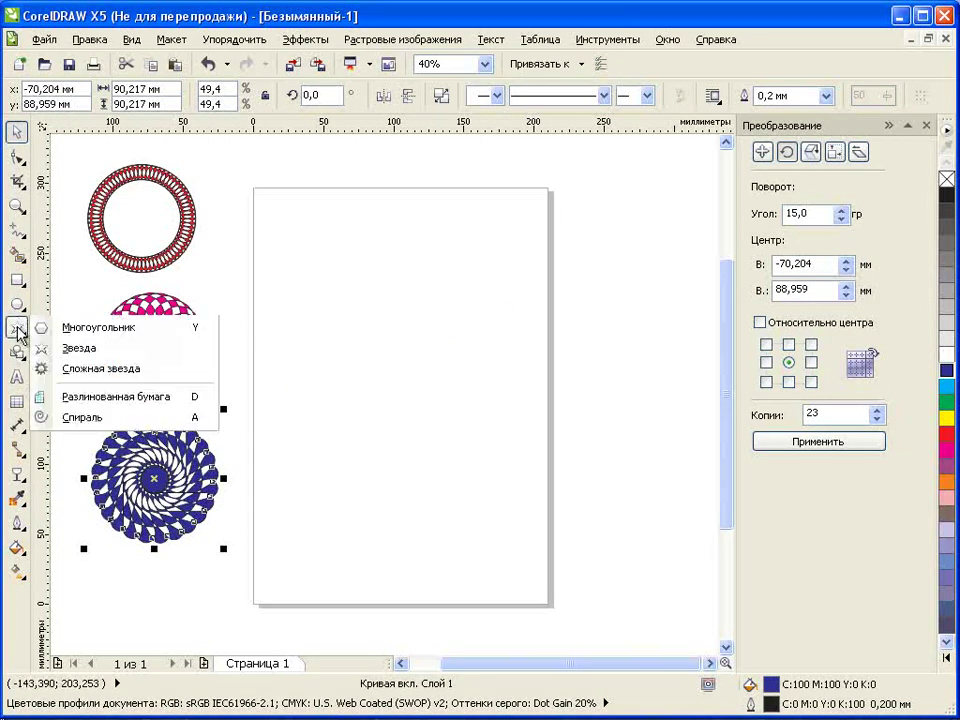
left_click(99, 418)
left_click_drag(314, 260, 460, 378)
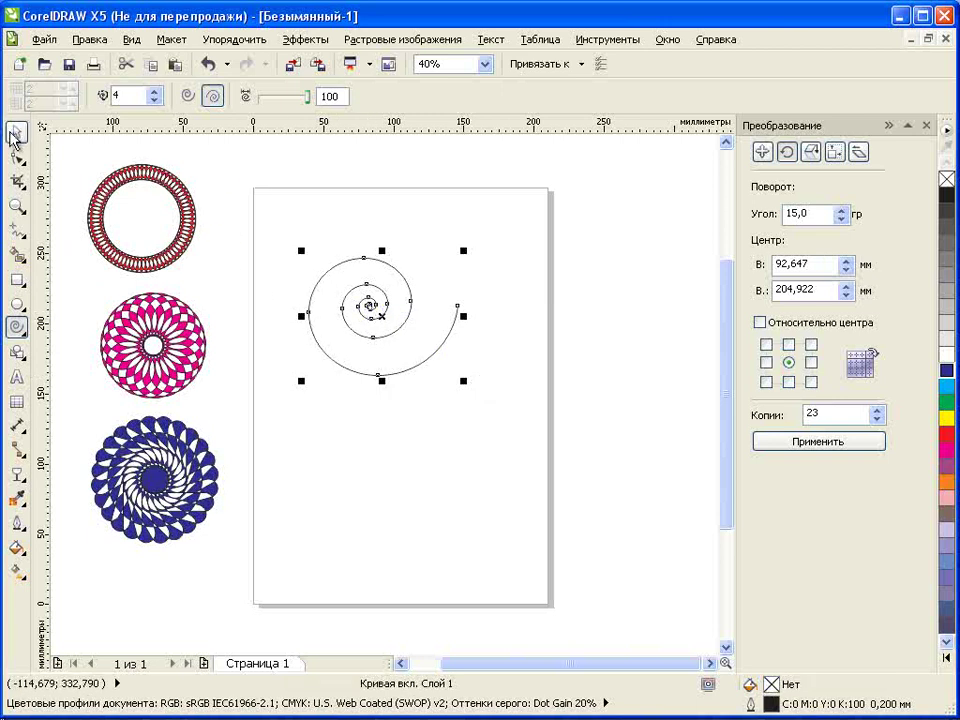
Rotate 29 copies of the spiral at 12° around a centre near its lower right, at about 136, 158 mm.
left_click(13, 131)
left_click(377, 312)
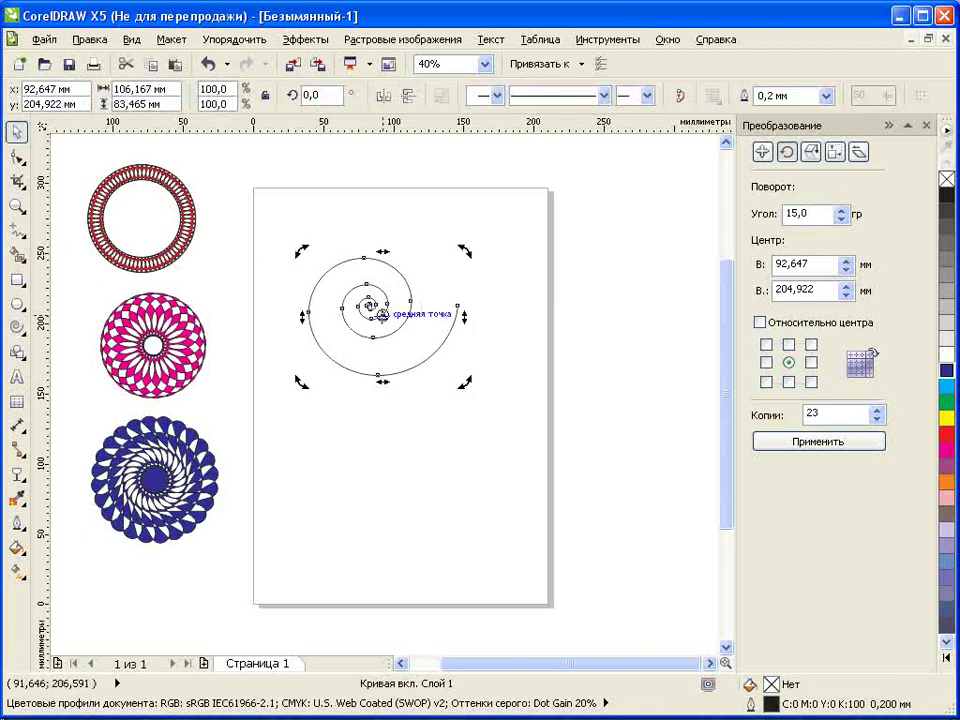
left_click_drag(443, 383, 443, 383)
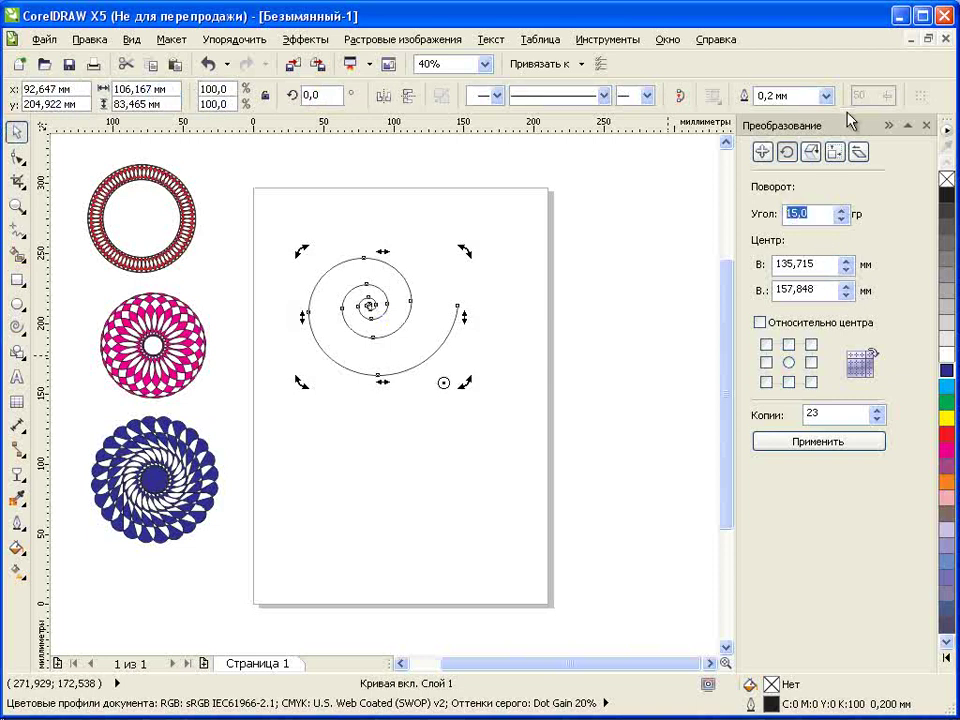
type("12")
left_click(848, 411)
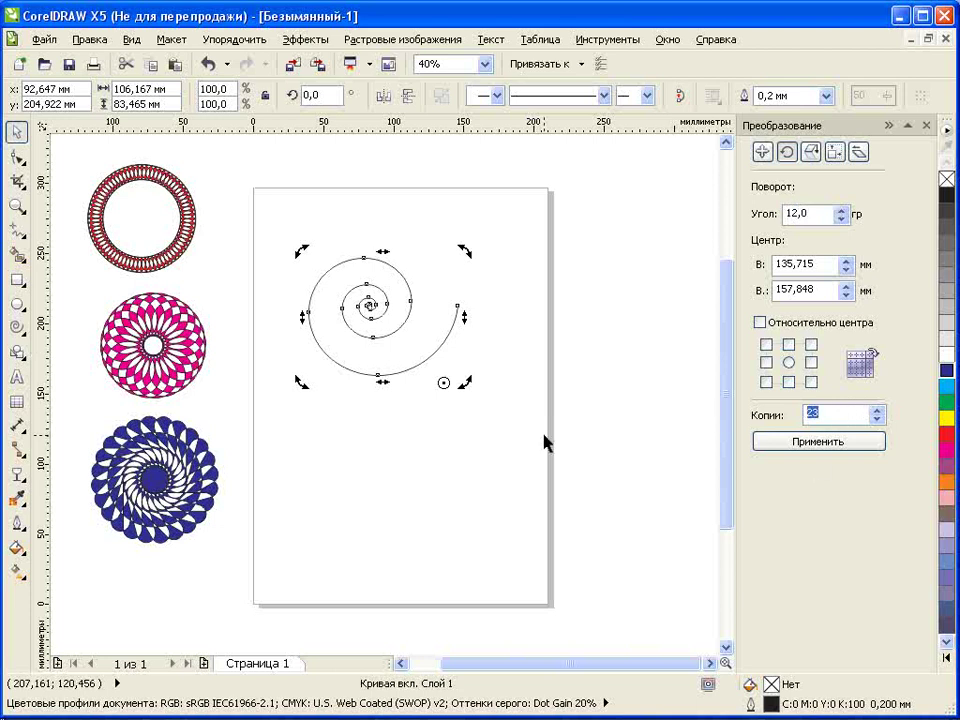
left_click(818, 443)
Combine the 30 rotated spirals into a single curve and fill it green.
left_click(257, 204)
left_click_drag(256, 197, 636, 574)
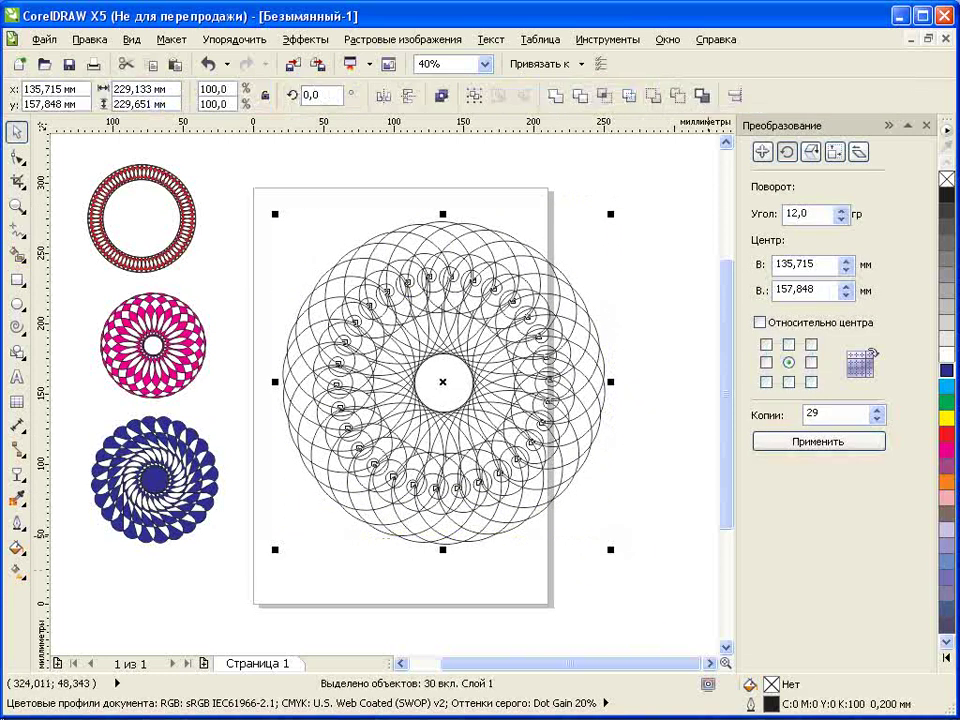
left_click(948, 481)
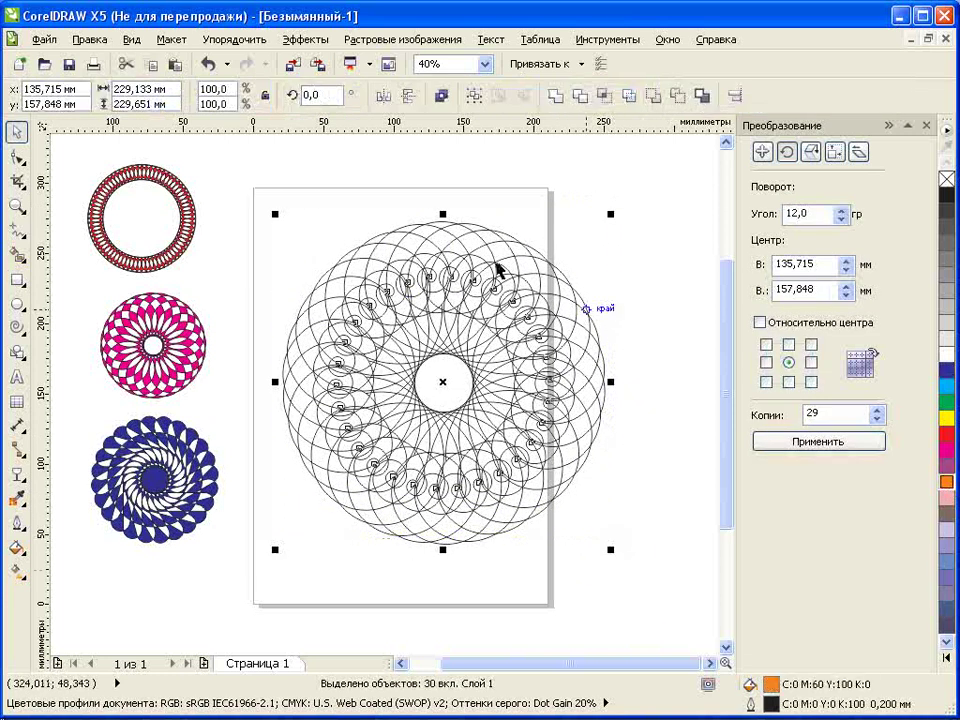
left_click(441, 96)
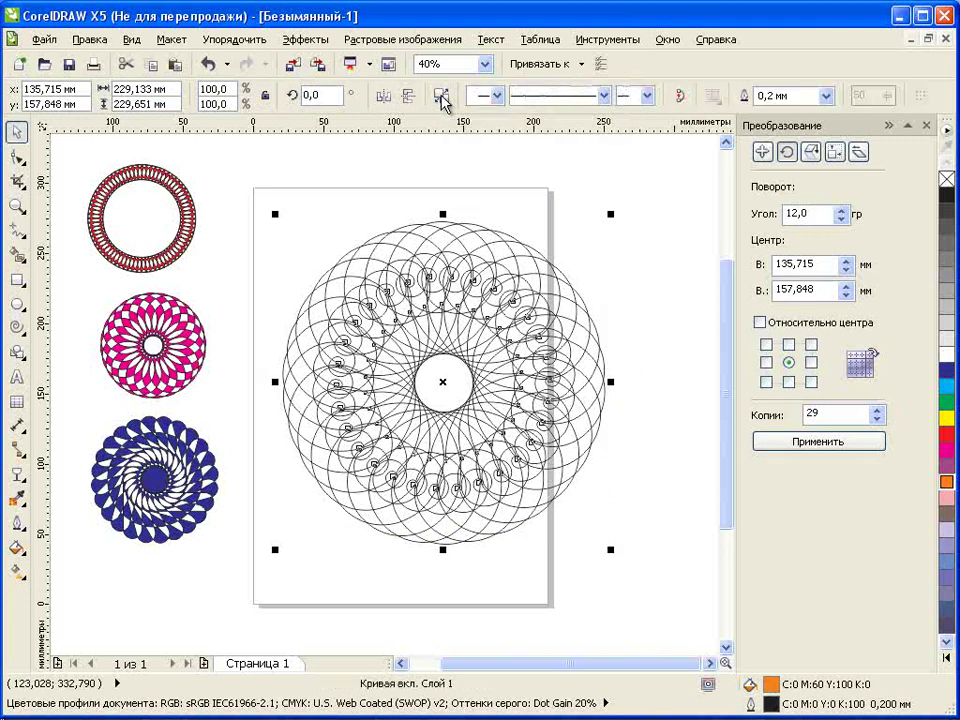
left_click(679, 97)
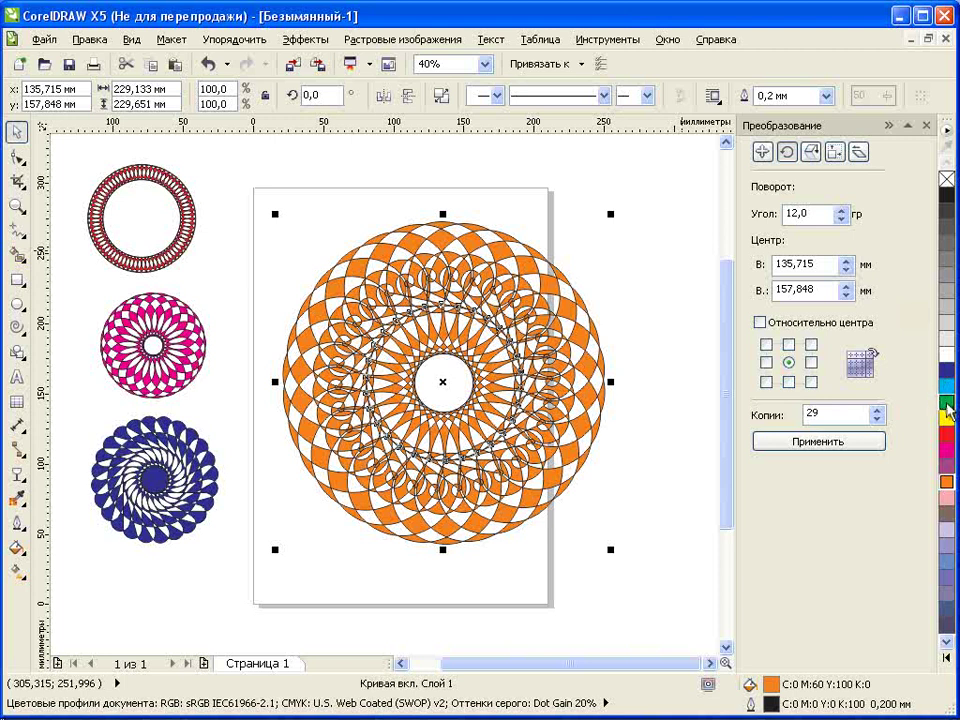
left_click(946, 402)
Scale the green spiral rosette down to about 75 mm and place it off the page to the upper right.
left_click(612, 212)
left_click(579, 336)
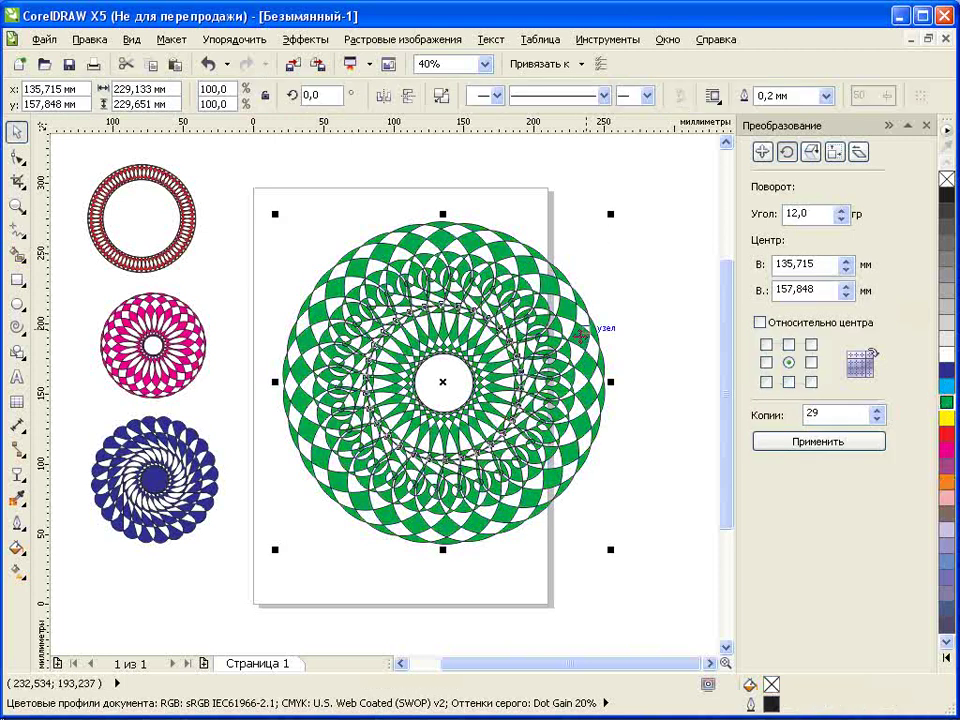
left_click_drag(611, 216, 634, 221)
Draw a complex star about 89 mm across in the middle of the page and give it 10 points.
left_click(17, 326)
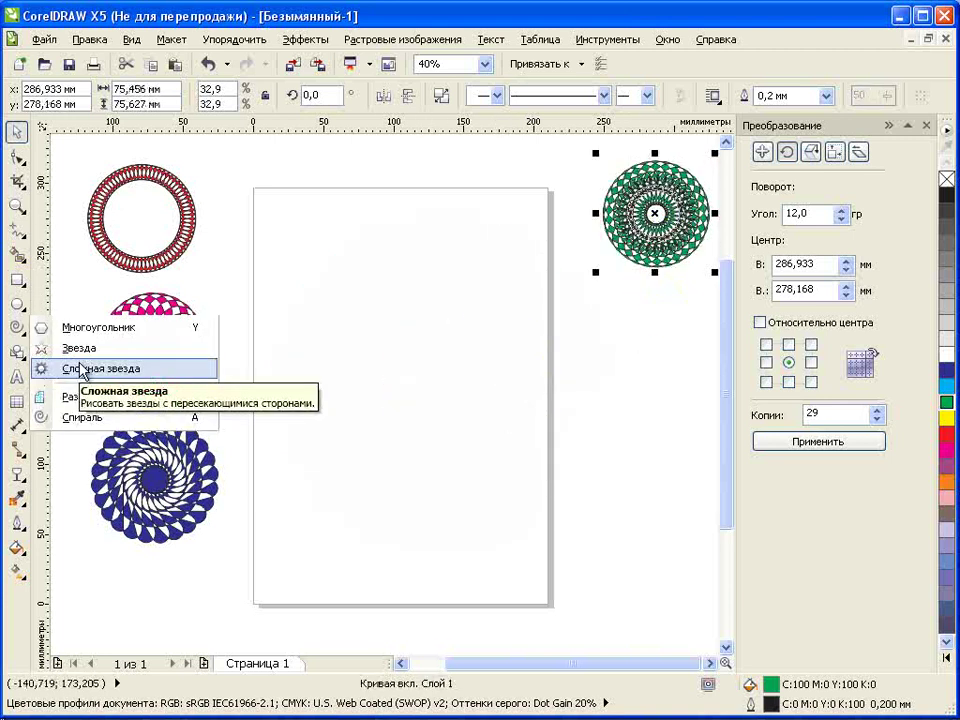
left_click(84, 369)
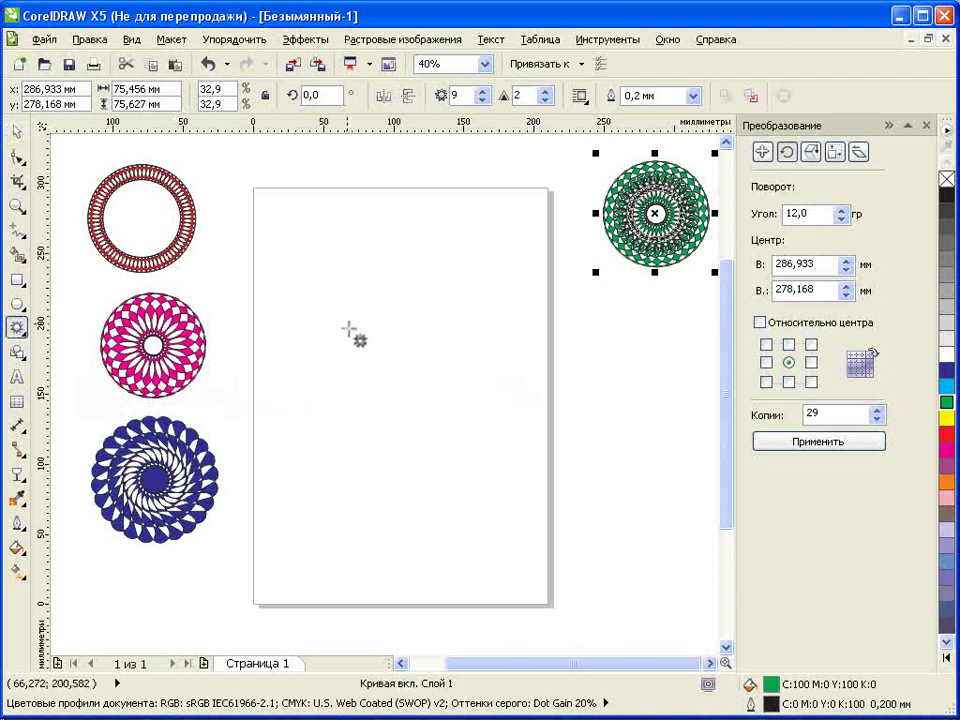
left_click_drag(379, 358, 309, 288)
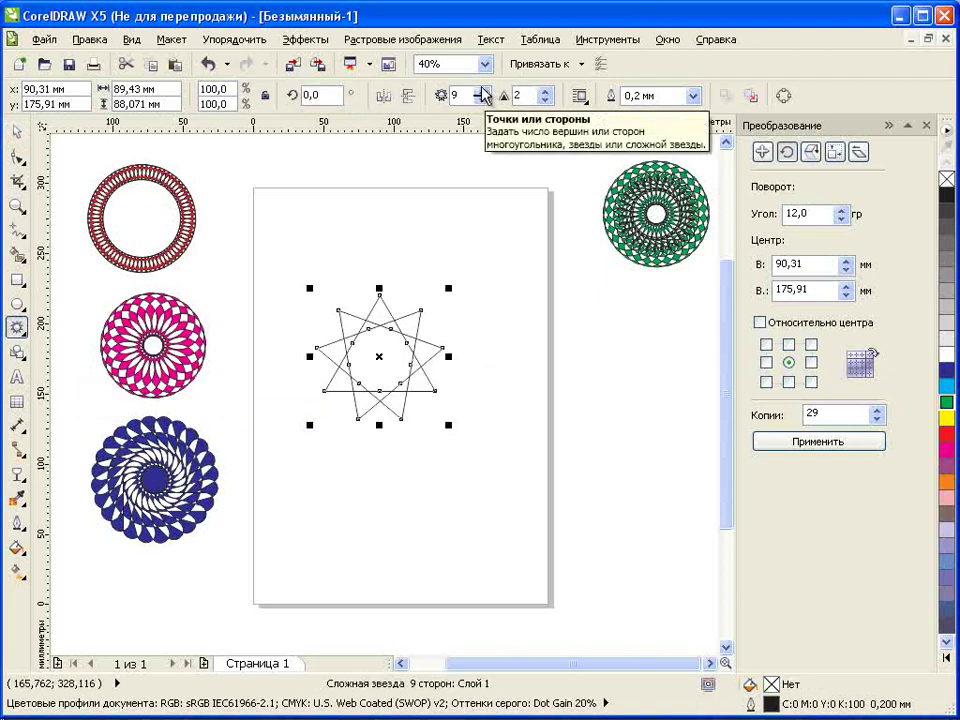
left_click(484, 91)
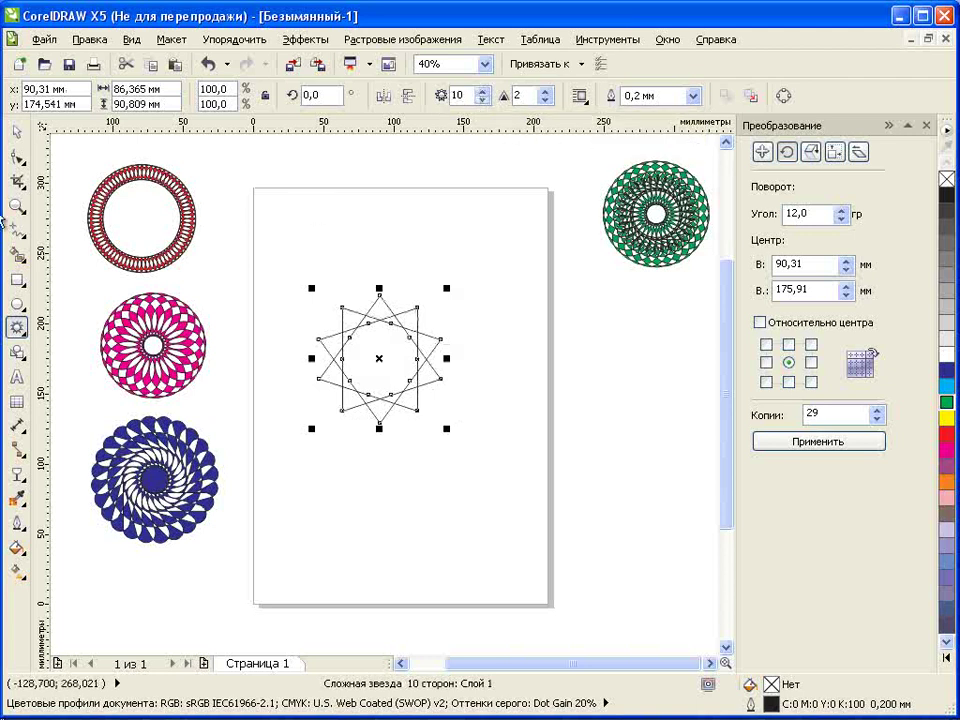
Move the star's inner nodes slightly inward and clockwise to skew its points.
left_click(17, 156)
left_click_drag(369, 328, 380, 332)
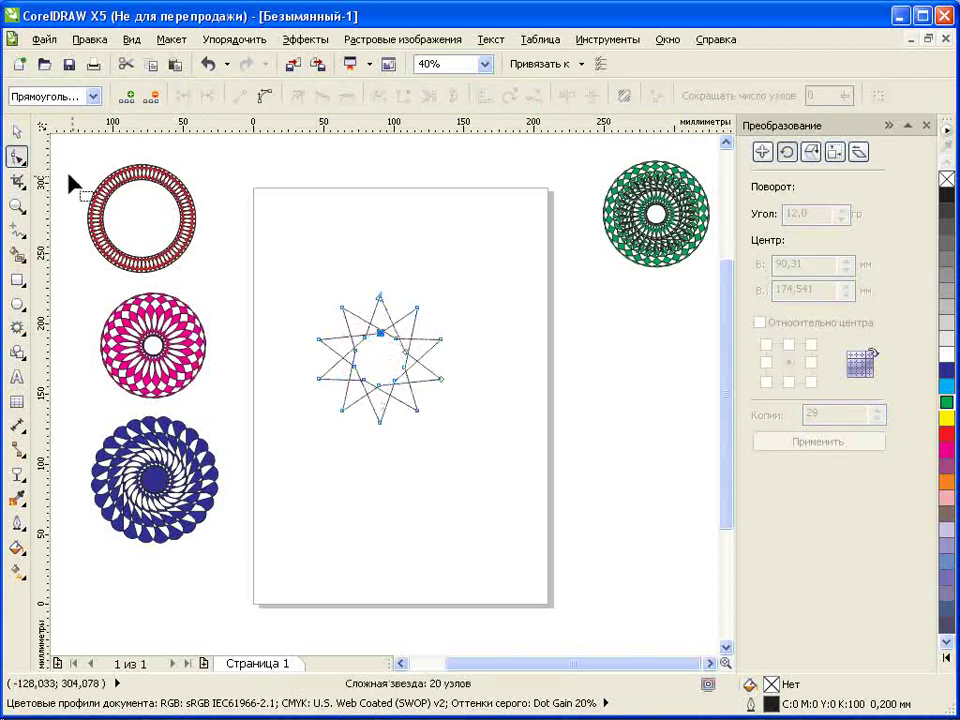
left_click(17, 131)
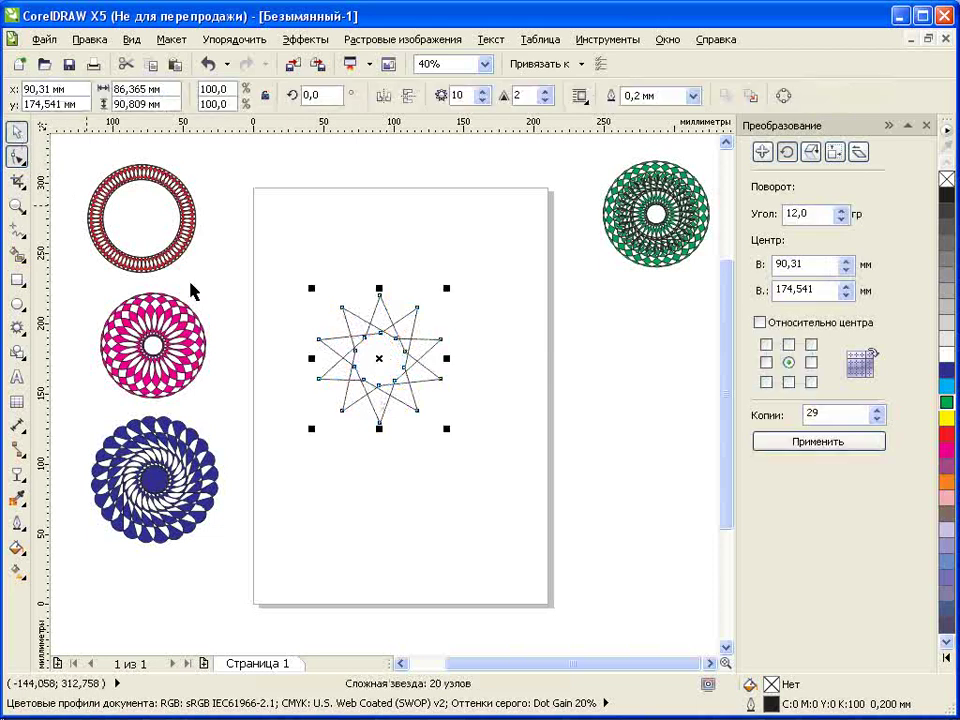
Rotate 11 copies of the star at 30° around a centre near its lower right, at about 152, 128 mm.
left_click(410, 358)
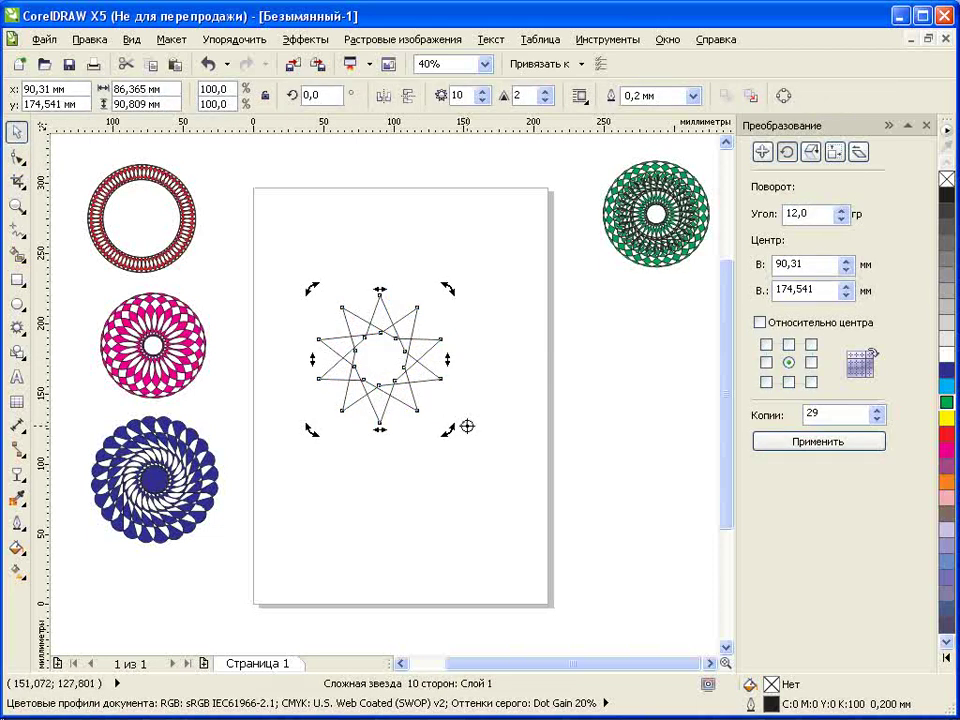
left_click_drag(466, 425, 466, 425)
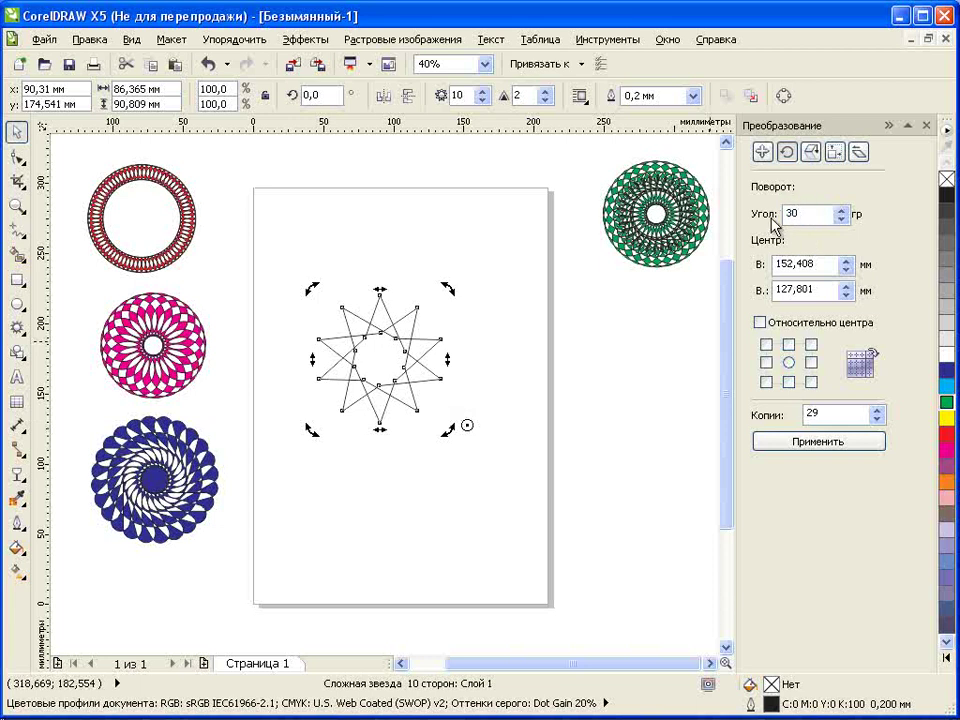
left_click(830, 414)
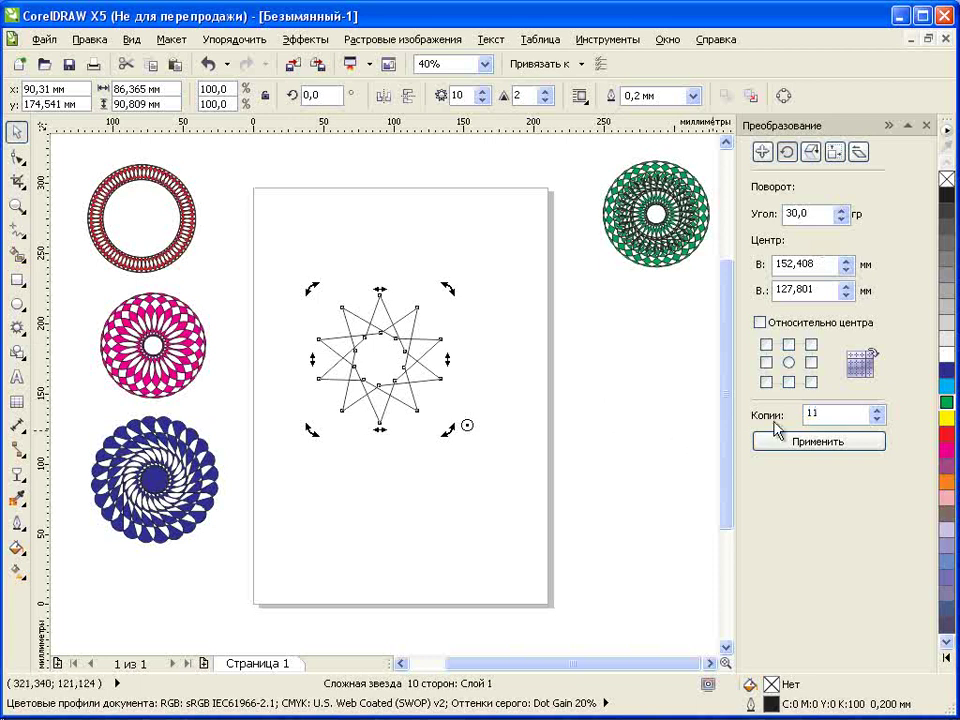
left_click(797, 443)
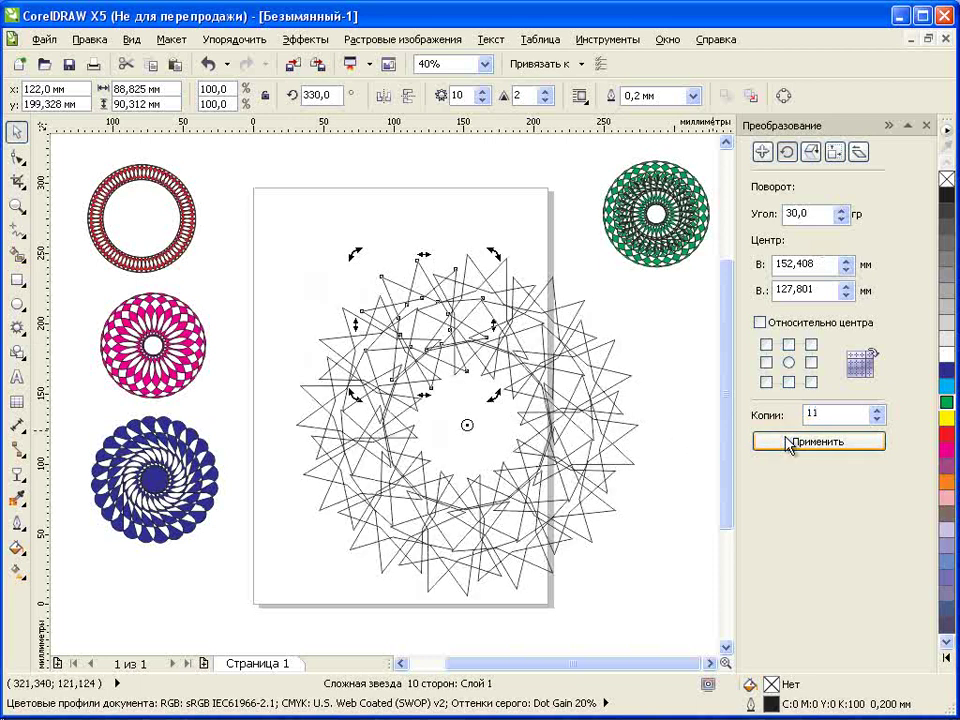
Combine the 12 rotated stars into a single curve and fill it magenta.
left_click(304, 264)
left_click_drag(285, 236, 650, 610)
left_click(476, 97)
left_click(946, 449)
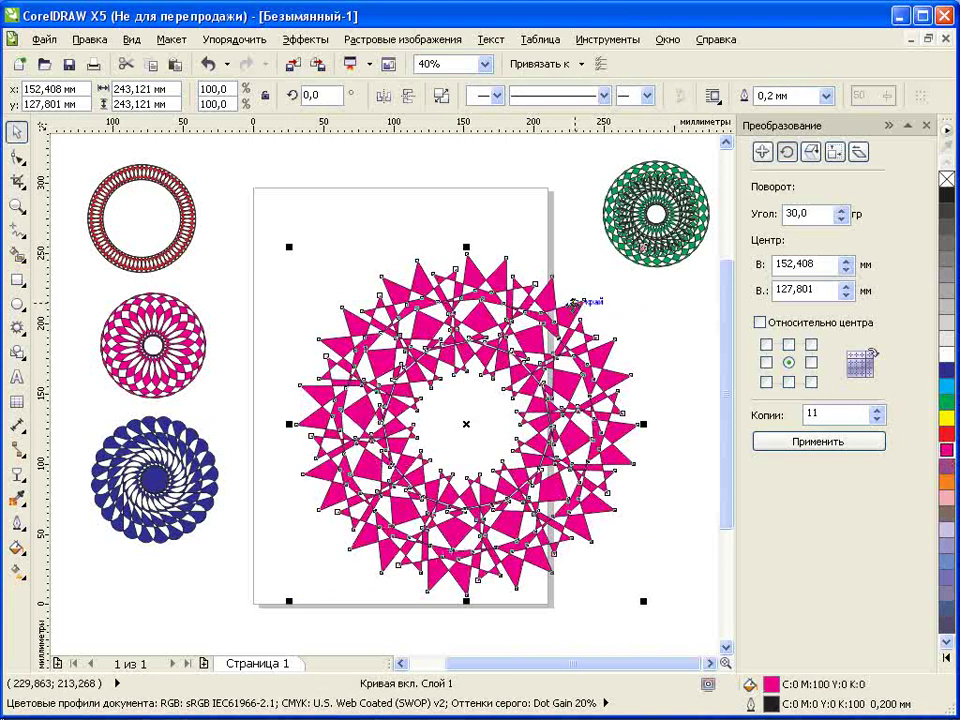
Scale the magenta star rosette down to about 167 mm and place it within the page.
left_click(533, 300)
left_click(534, 310)
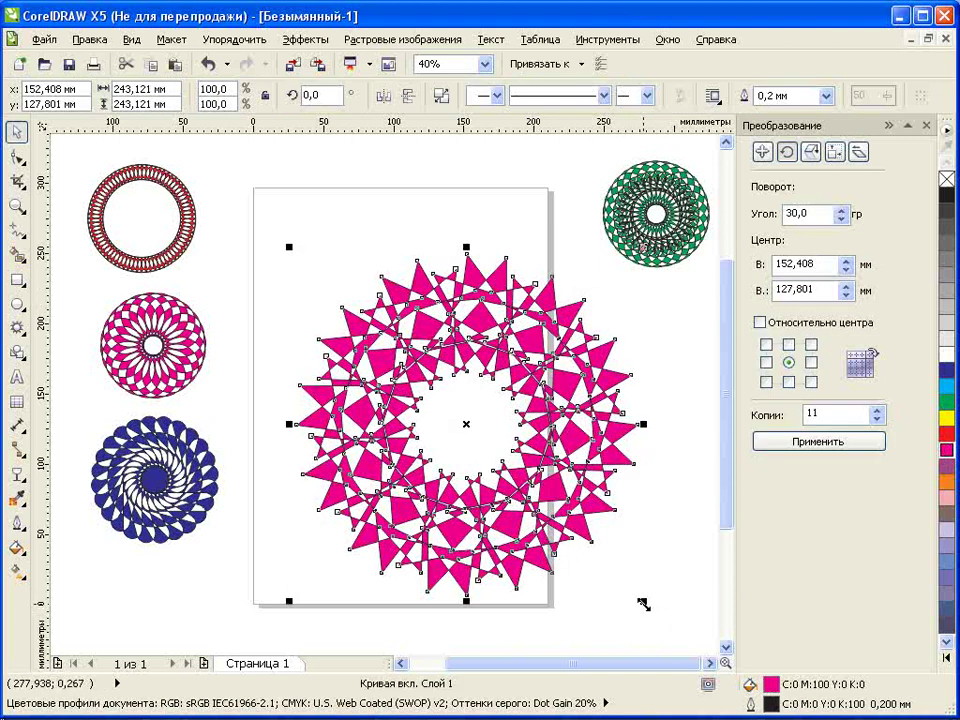
left_click_drag(643, 603, 590, 541)
left_click_drag(552, 446, 502, 393)
key("Escape")
left_click(482, 299)
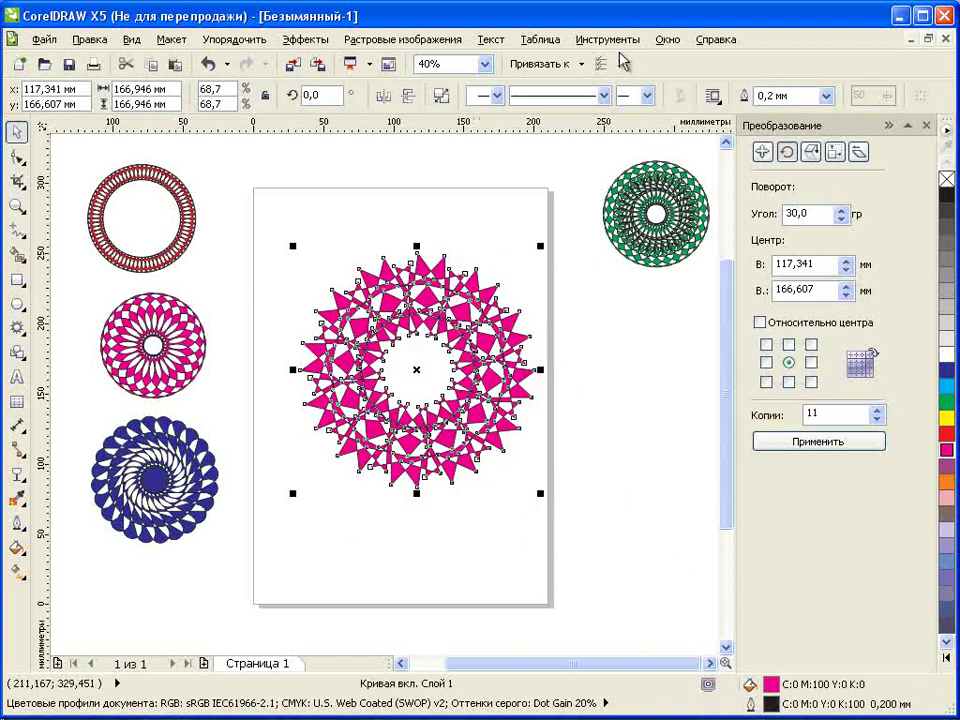
Round the corners of the star rosette with a 1.9 mm fillet.
left_click(662, 45)
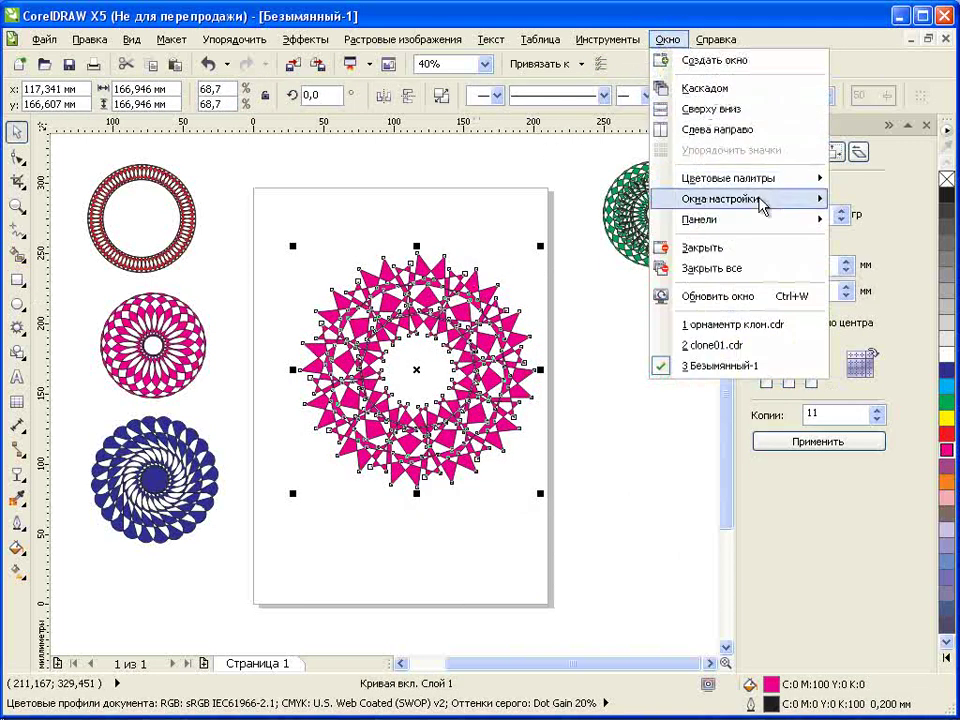
mouse_move(762, 205)
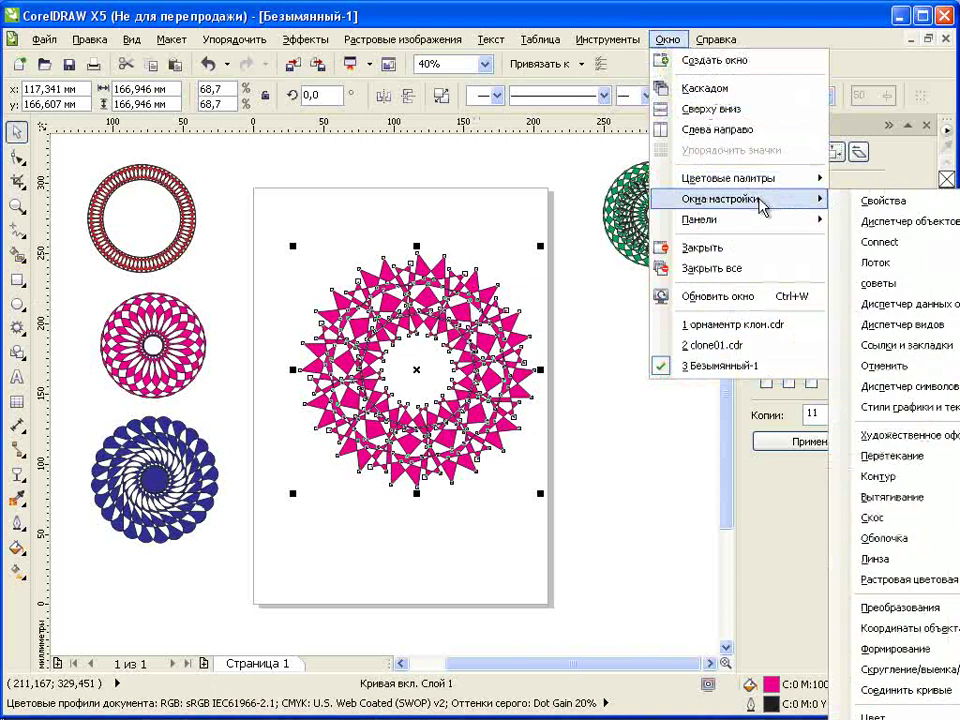
left_click(900, 670)
left_click(897, 183)
left_click(897, 183)
left_click(897, 183)
left_click(897, 183)
left_click(897, 183)
left_click(897, 183)
left_click(865, 213)
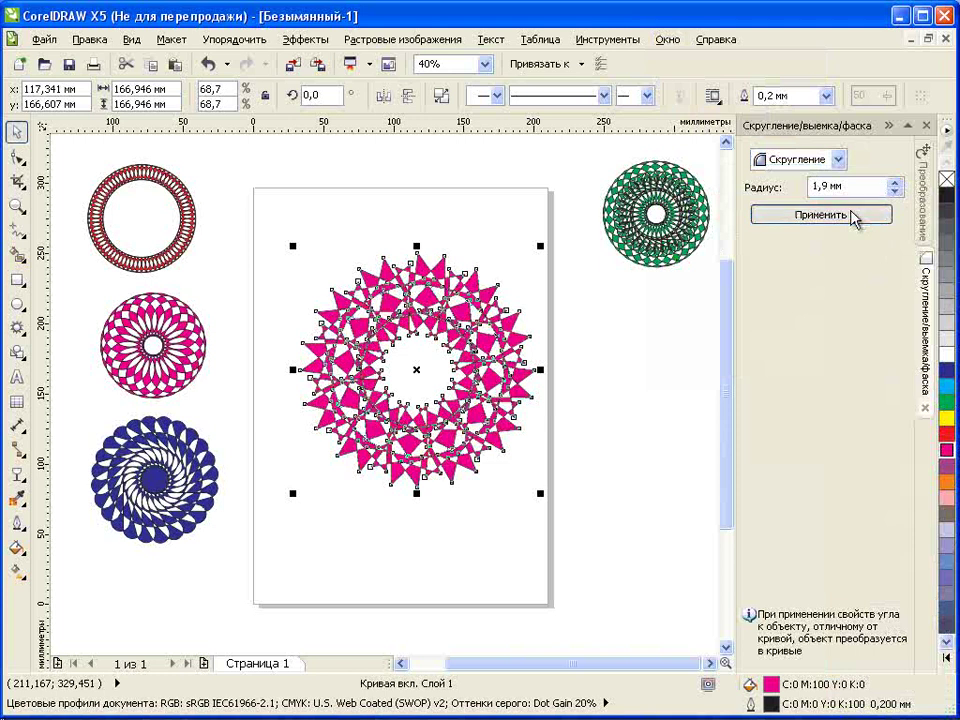
left_click(468, 241)
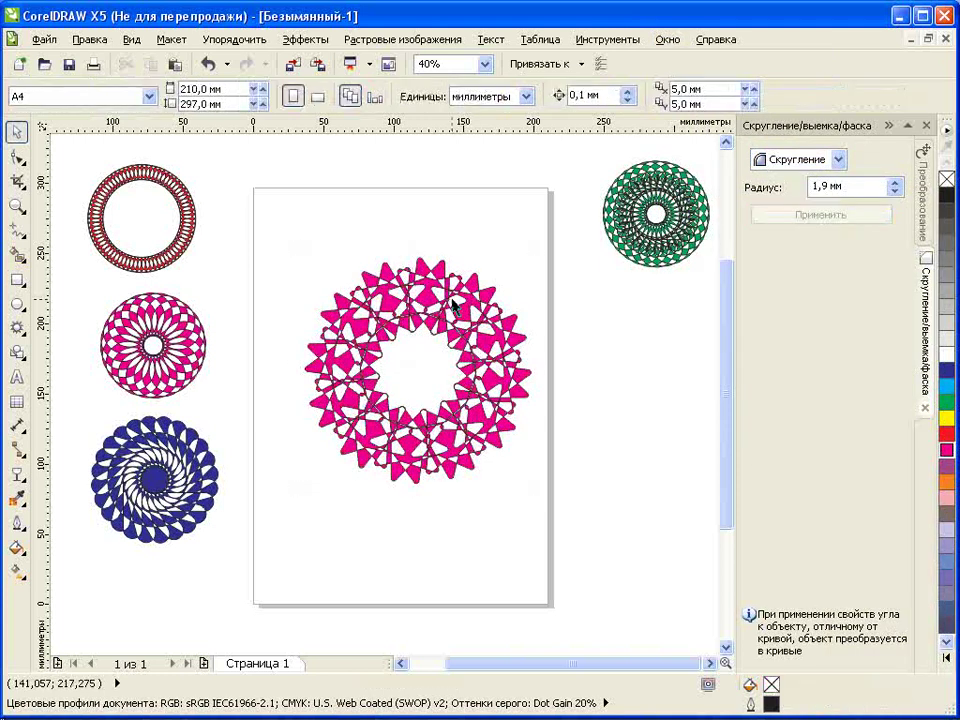
Scale the rounded star rosette down to about 104 mm and place it off the page below the green one.
left_click(491, 310)
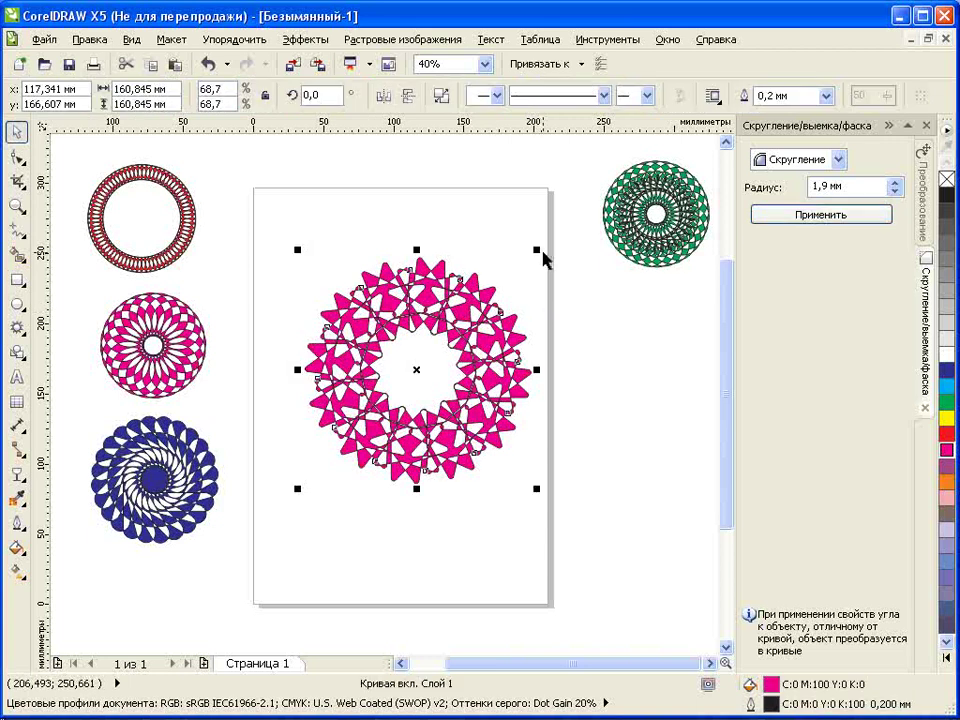
left_click_drag(541, 251, 495, 289)
left_click_drag(451, 332, 680, 317)
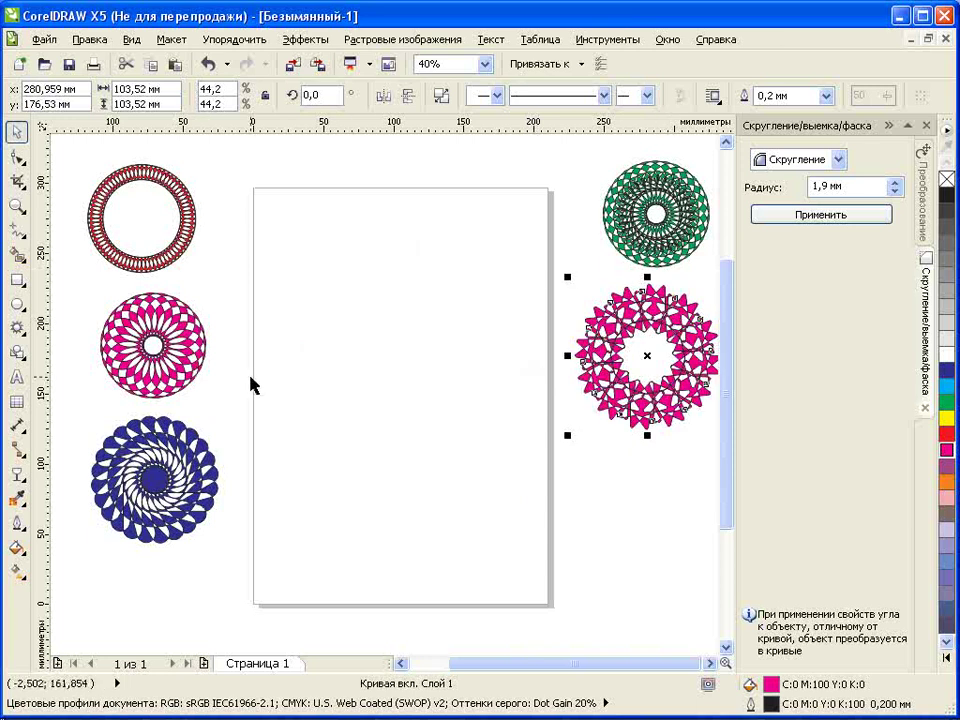
key("Escape")
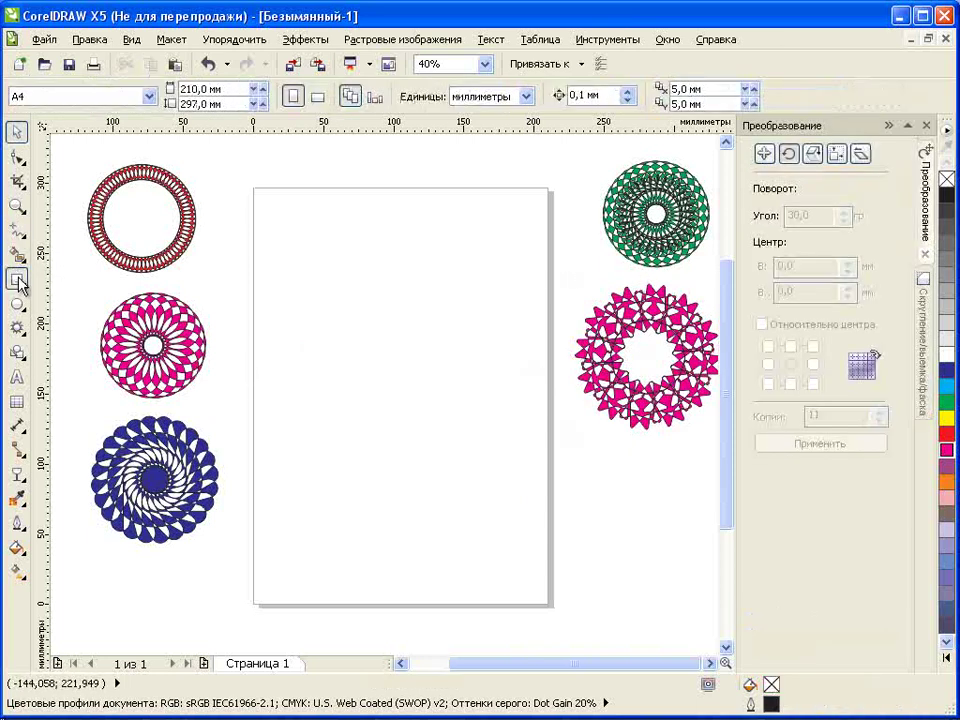
Draw a rectangle about 45 by 92 mm on the page and give it scalloped corners of about 16.7 mm.
left_click(16, 280)
left_click_drag(348, 286, 412, 412)
left_click(17, 158)
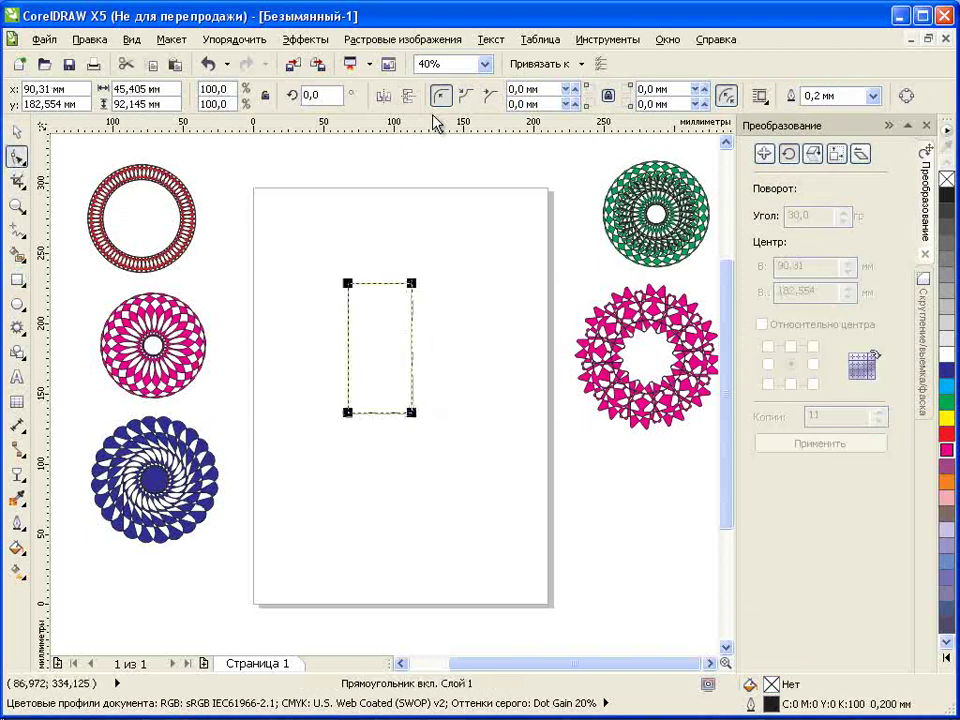
left_click_drag(356, 287, 370, 288)
left_click(466, 100)
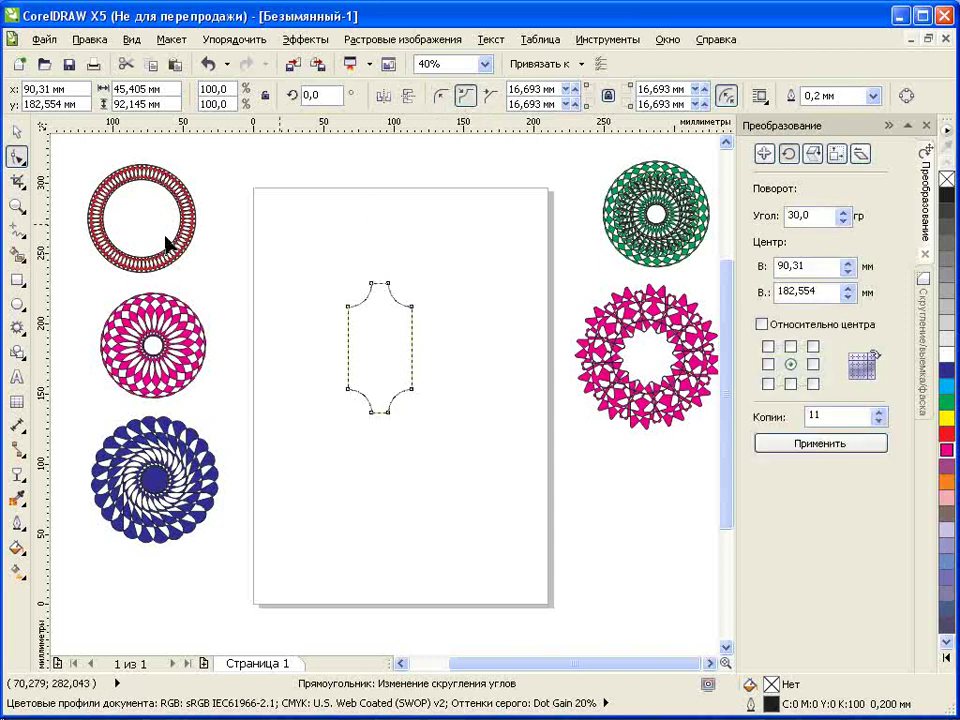
left_click(17, 131)
Rotate 23 copies of the scalloped rectangle at 15° around a centre near its lower right, at about 128, 125 mm.
left_click(385, 352)
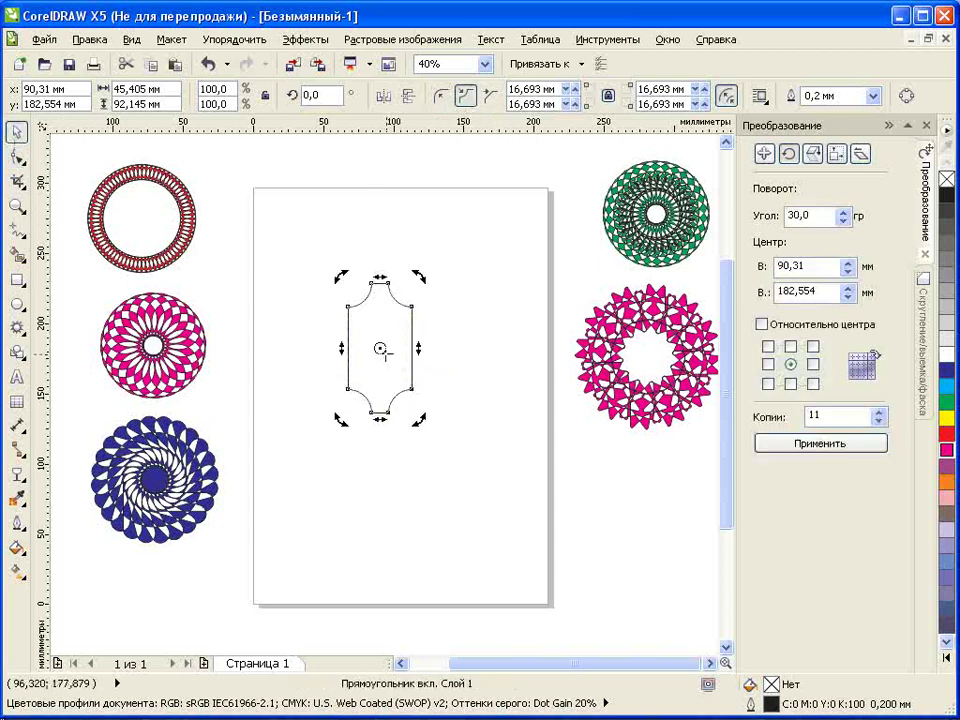
left_click_drag(433, 429, 433, 428)
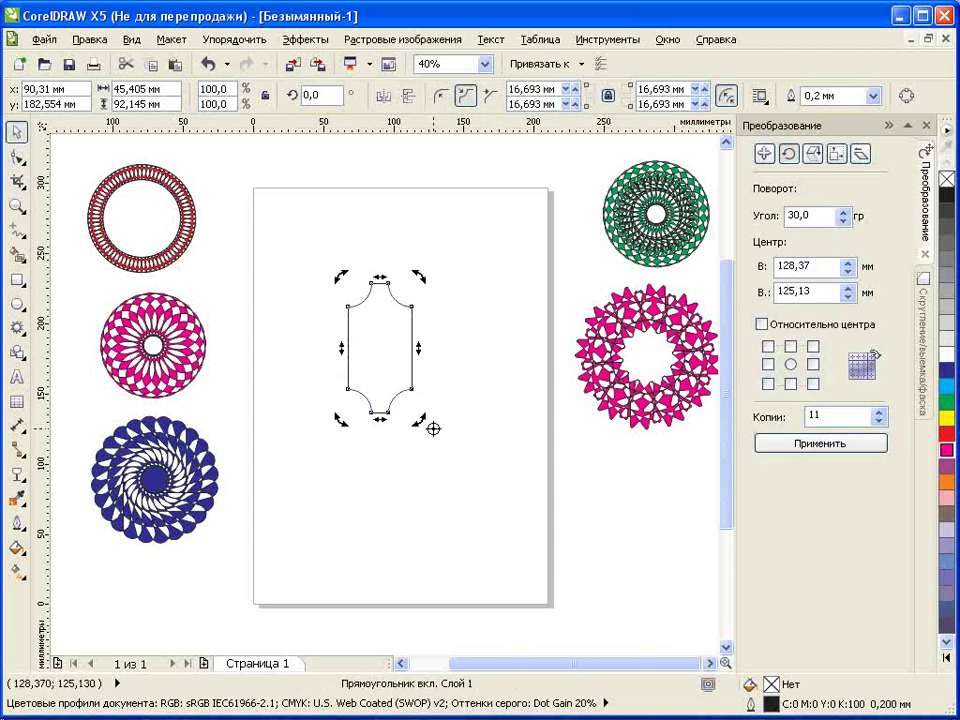
left_click_drag(822, 218, 781, 215)
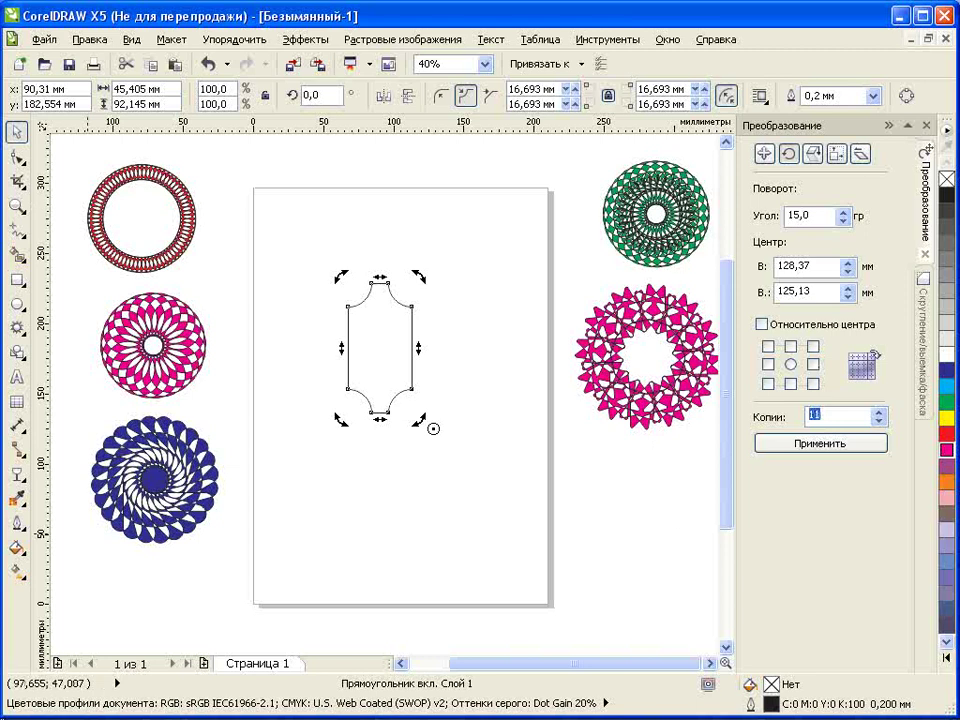
left_click(780, 443)
Combine the 24 scalloped rectangles into a single curve and fill it green.
left_click(280, 253)
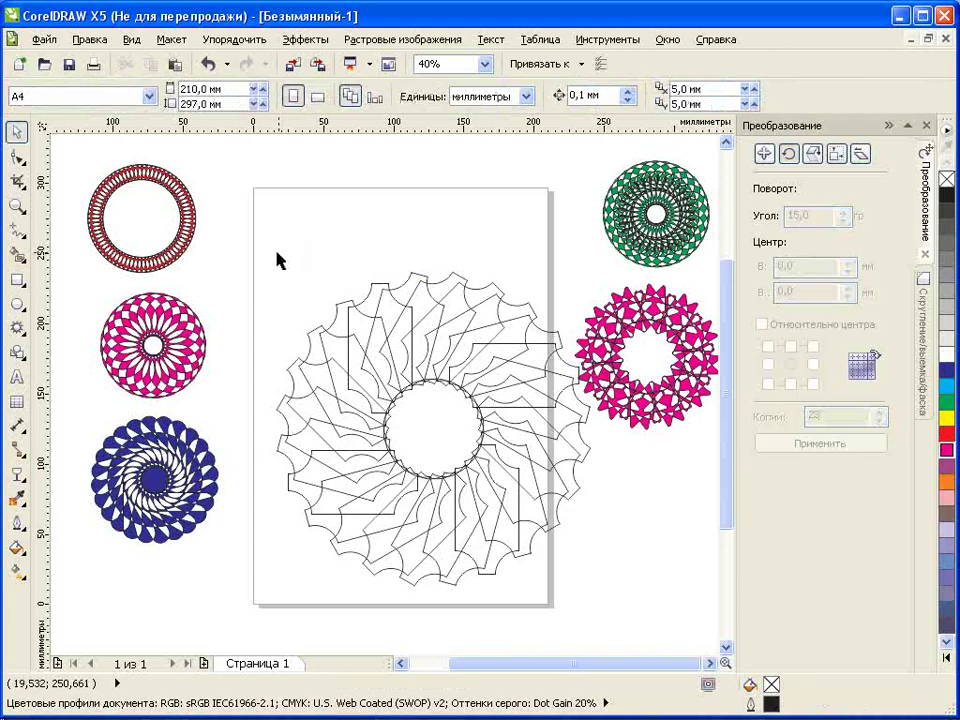
left_click_drag(300, 305, 598, 606)
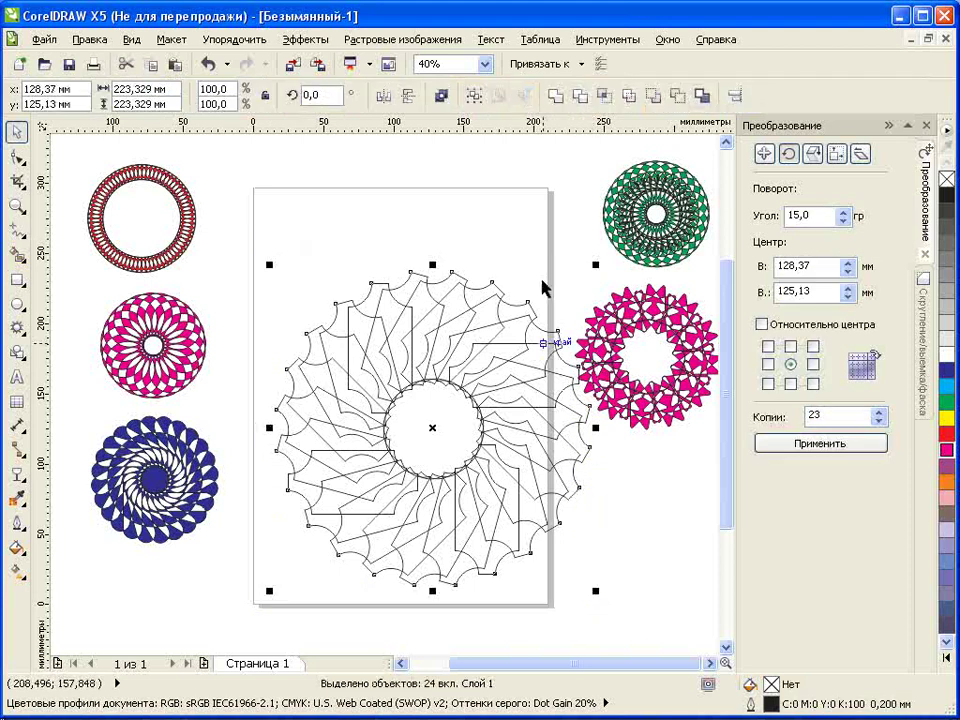
left_click(471, 95)
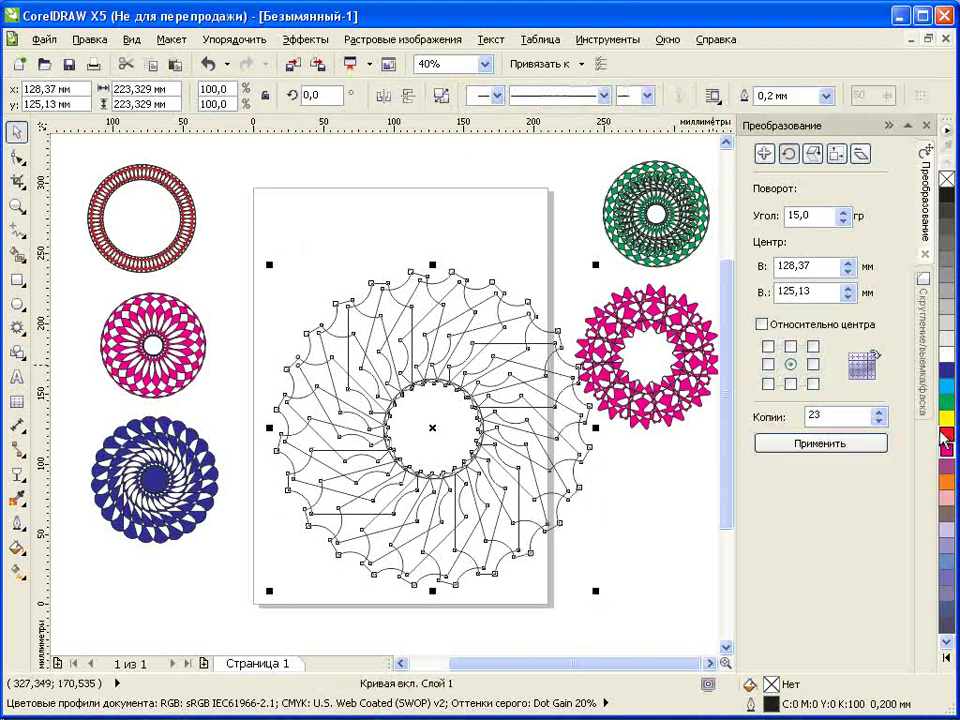
left_click(947, 401)
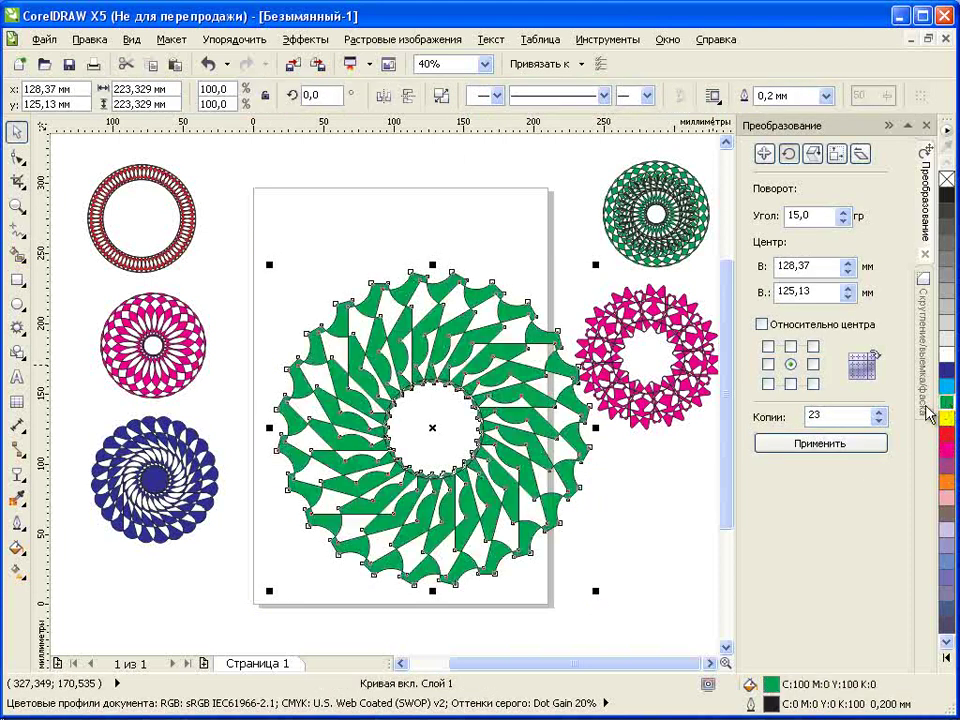
Scale the green scalloped rosette down and place it off the page below the magenta star rosette.
left_click_drag(591, 261, 665, 465)
Move the red ring onto the upper-left part of the page, centred at about 48, 250 mm.
left_click_drag(190, 228, 369, 262)
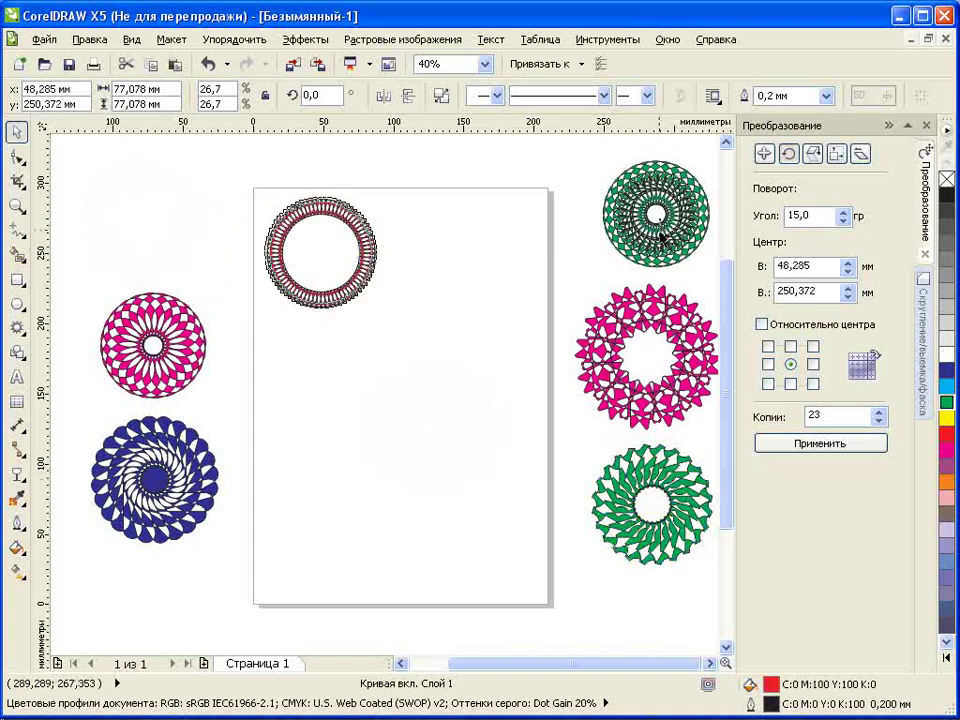
Arrange the remaining five rosettes on the page beside and below the red ring, forming two columns of three.
left_click(661, 207)
left_click_drag(660, 240, 460, 282)
left_click_drag(200, 360, 360, 376)
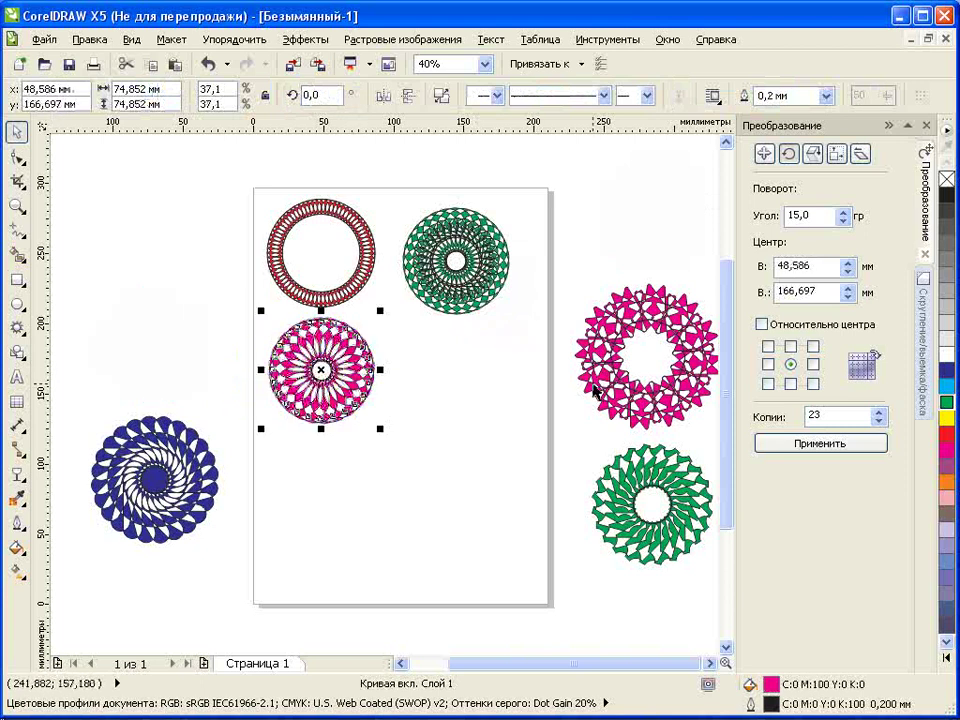
left_click_drag(615, 378, 430, 414)
left_click_drag(201, 508, 368, 526)
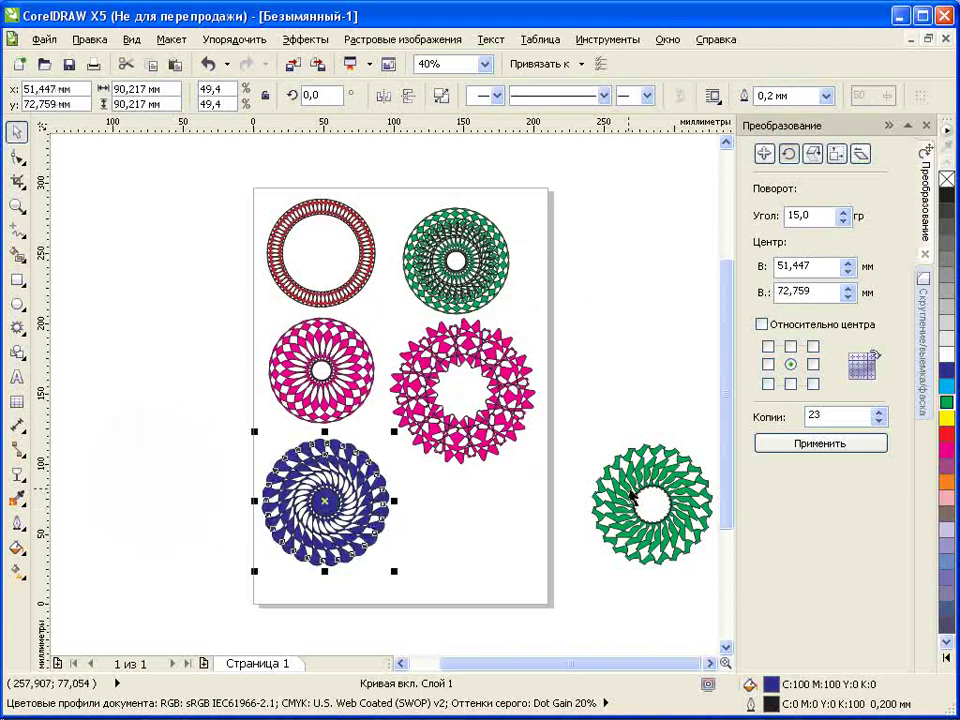
left_click(640, 487)
left_click_drag(640, 487, 455, 512)
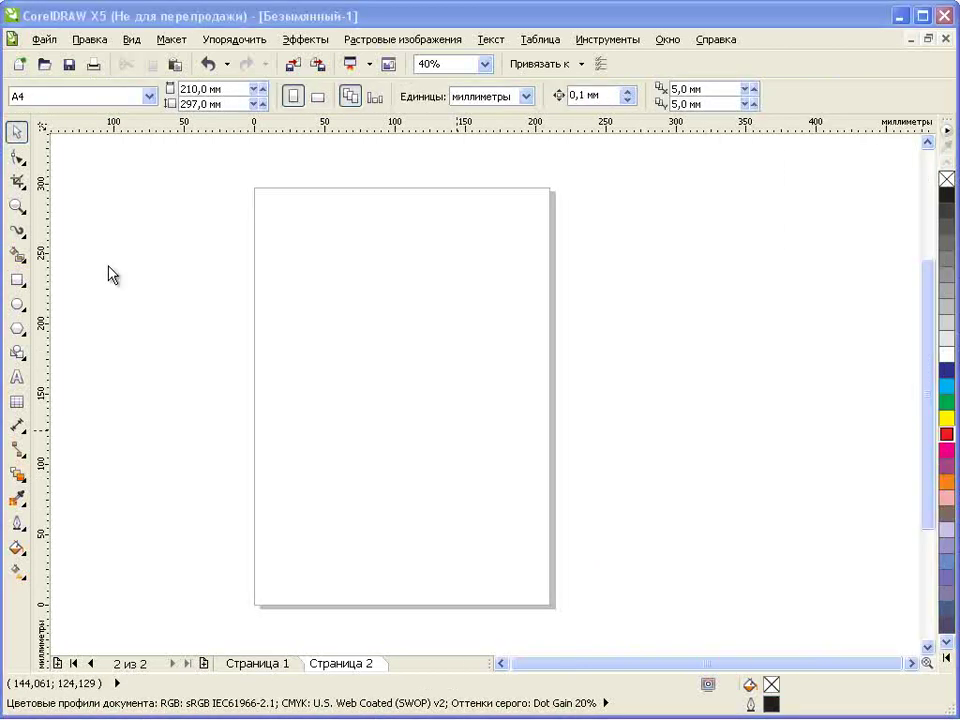
Draw a circle about 40 mm in diameter near page 2's upper-left corner and copy it about 143 mm to the right.
left_click(17, 305)
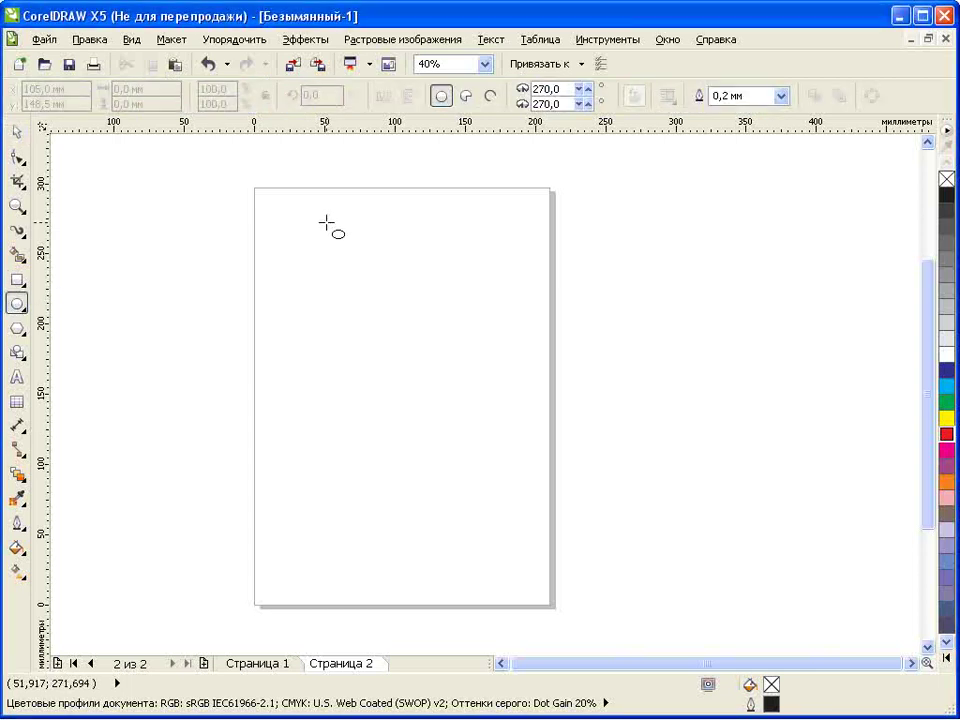
left_click_drag(297, 231, 261, 198)
left_click(17, 131)
left_click_drag(297, 233, 497, 232)
Blend the two circles into a horizontal row using 10 intermediate steps.
left_click_drag(236, 171, 594, 284)
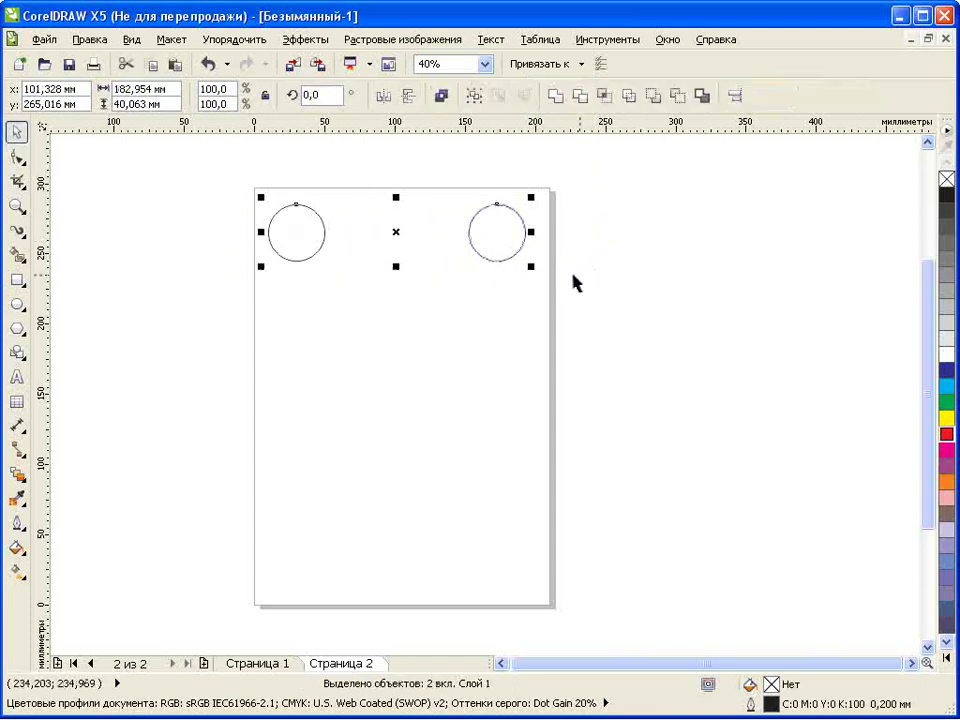
left_click(30, 474)
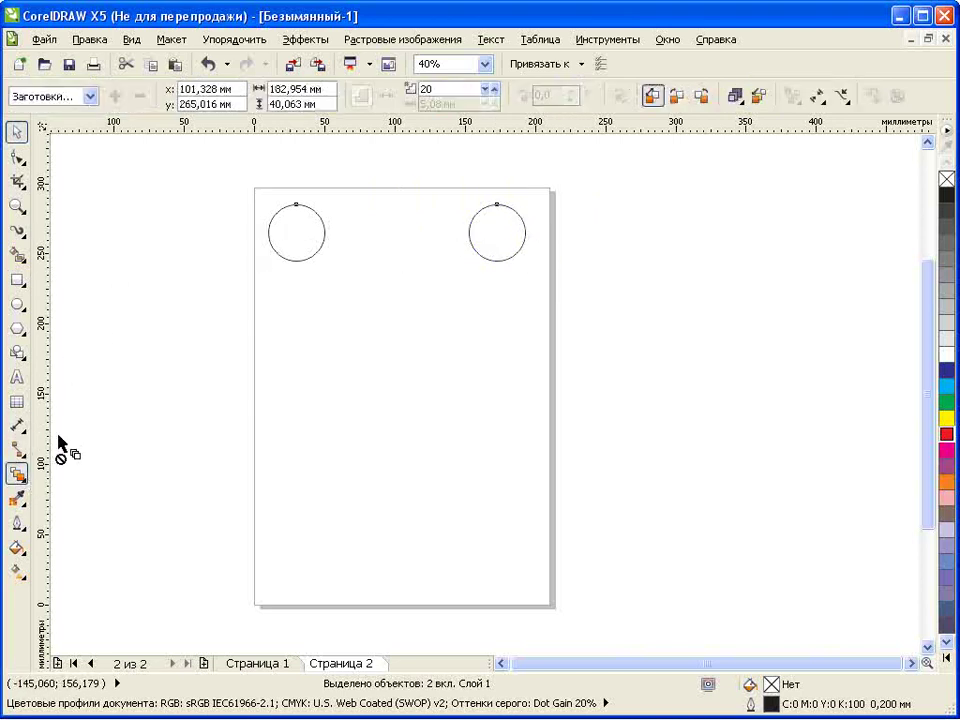
left_click_drag(300, 234, 496, 234)
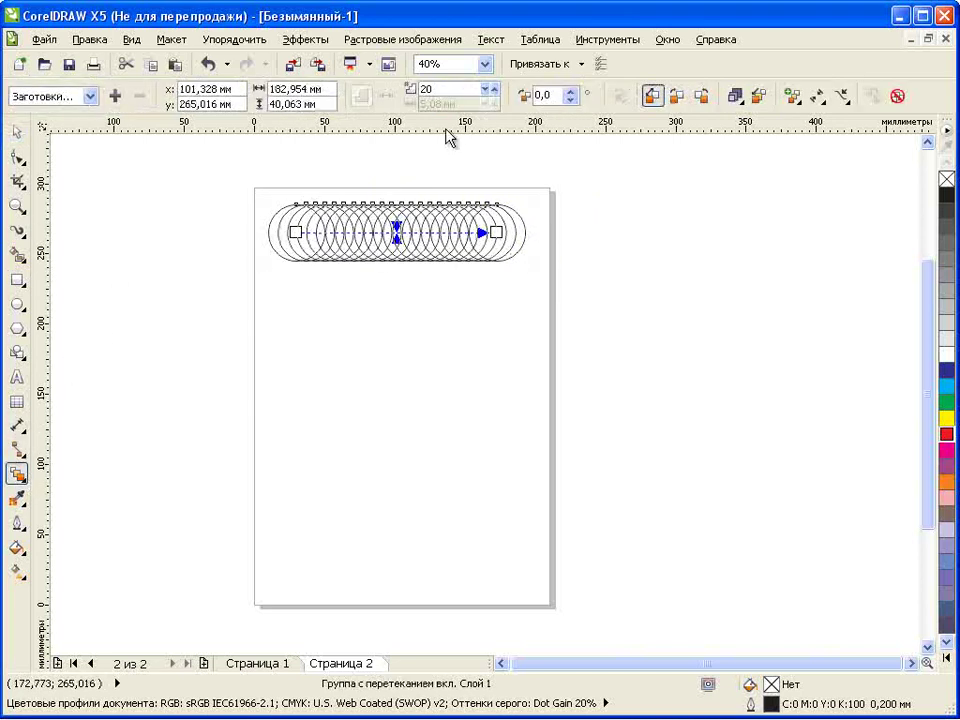
type("10")
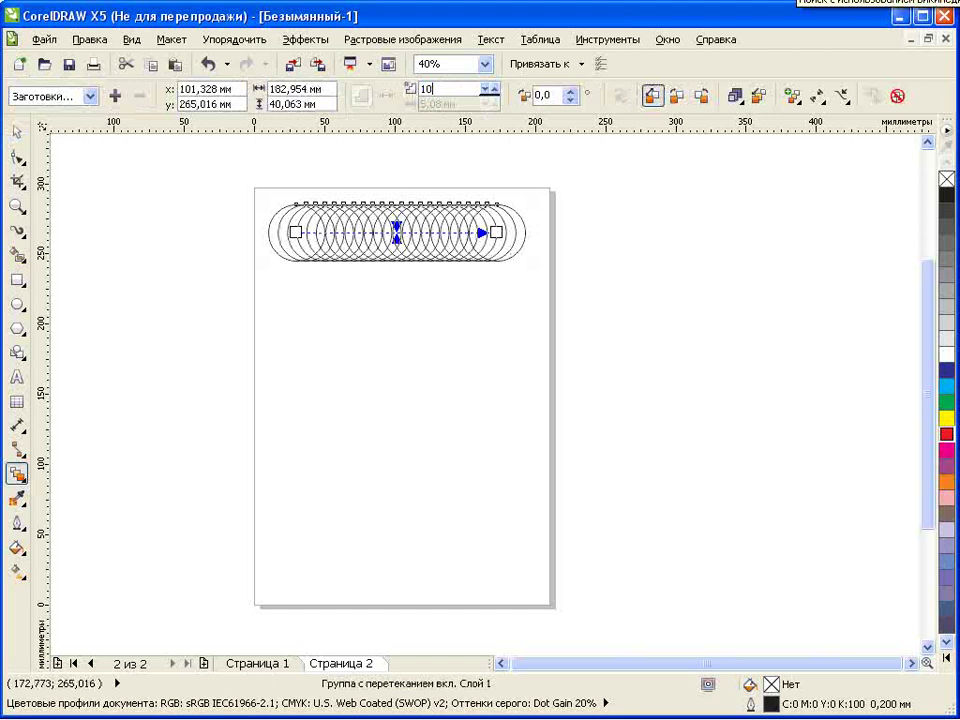
key("Return")
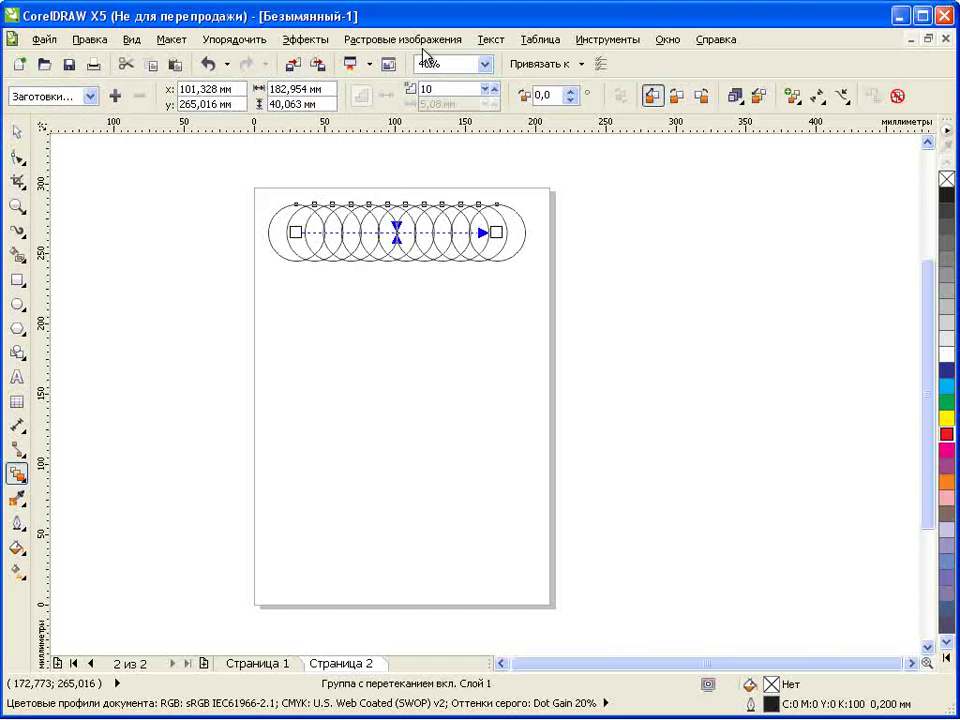
Break the blend apart, ungroup it completely and regroup all 12 circles as one plain group.
left_click(234, 39)
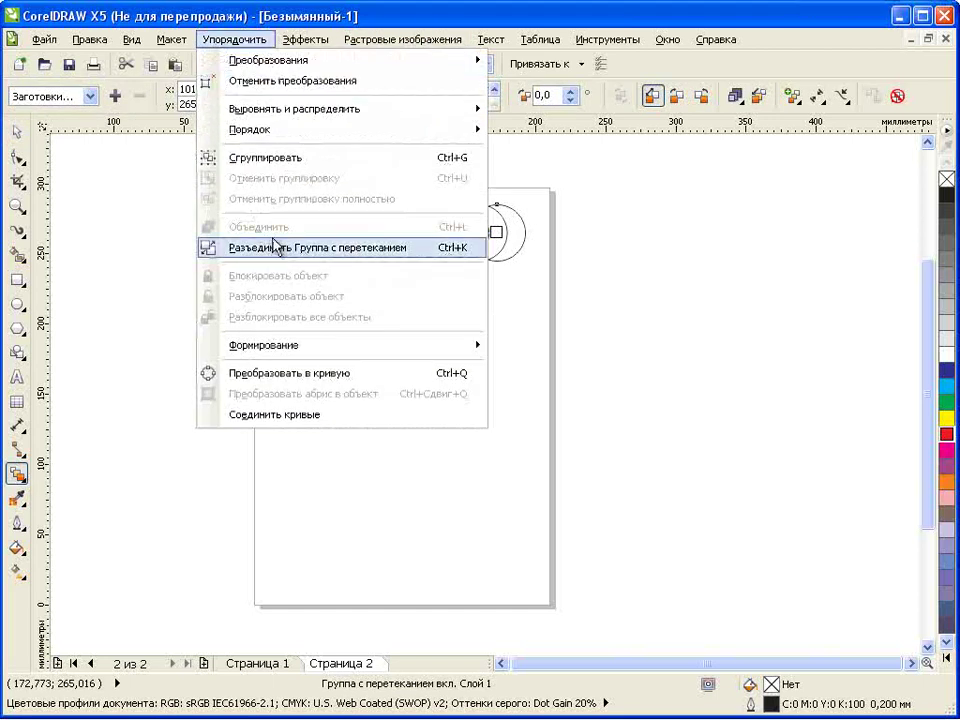
left_click(360, 248)
key("space")
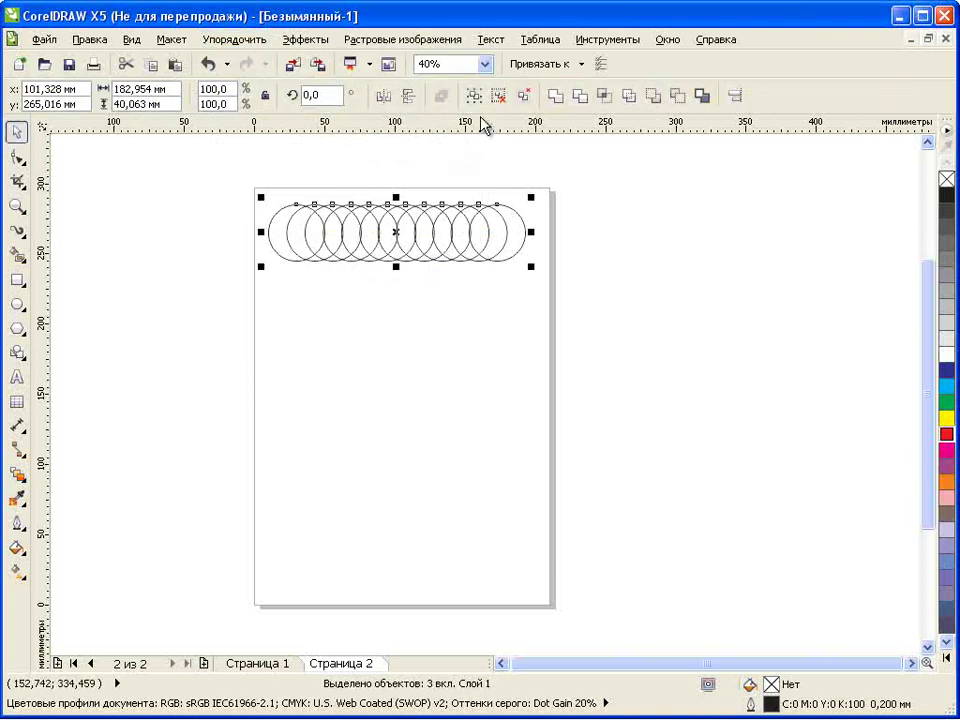
left_click(521, 96)
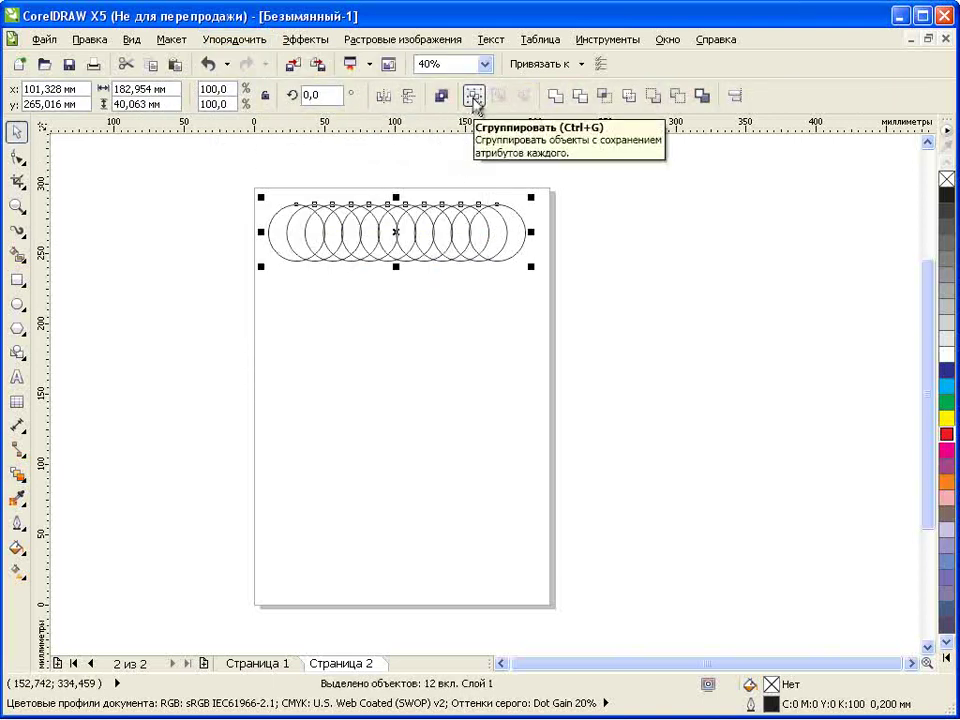
left_click(473, 96)
Copy the circle row about 158 mm straight down, and blend the two rows with 10 steps.
left_click_drag(396, 235, 396, 450)
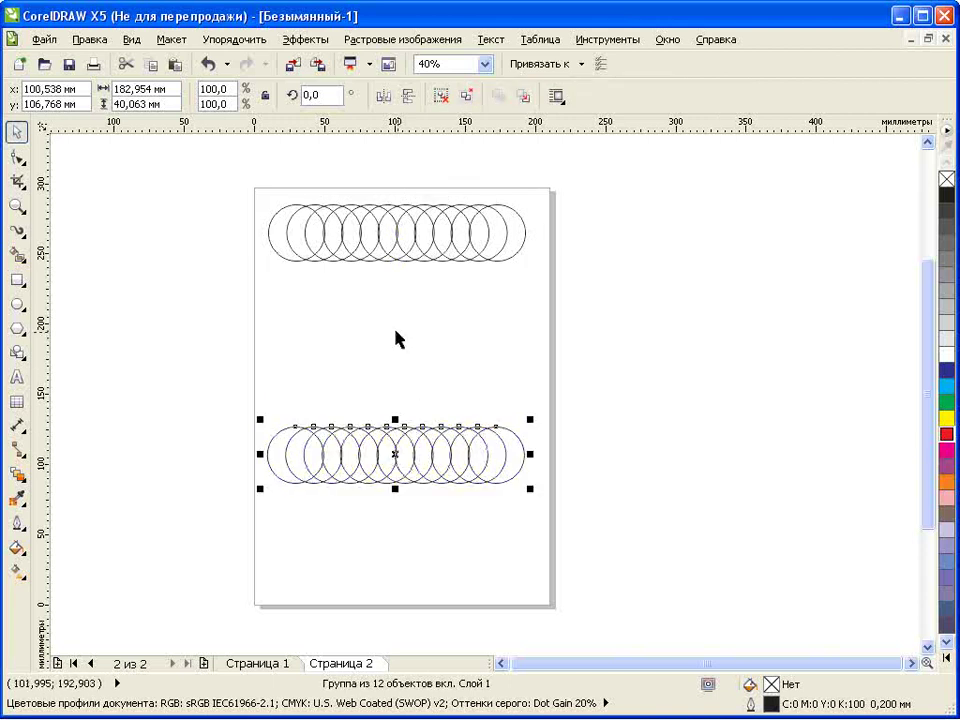
left_click(371, 260, "shift")
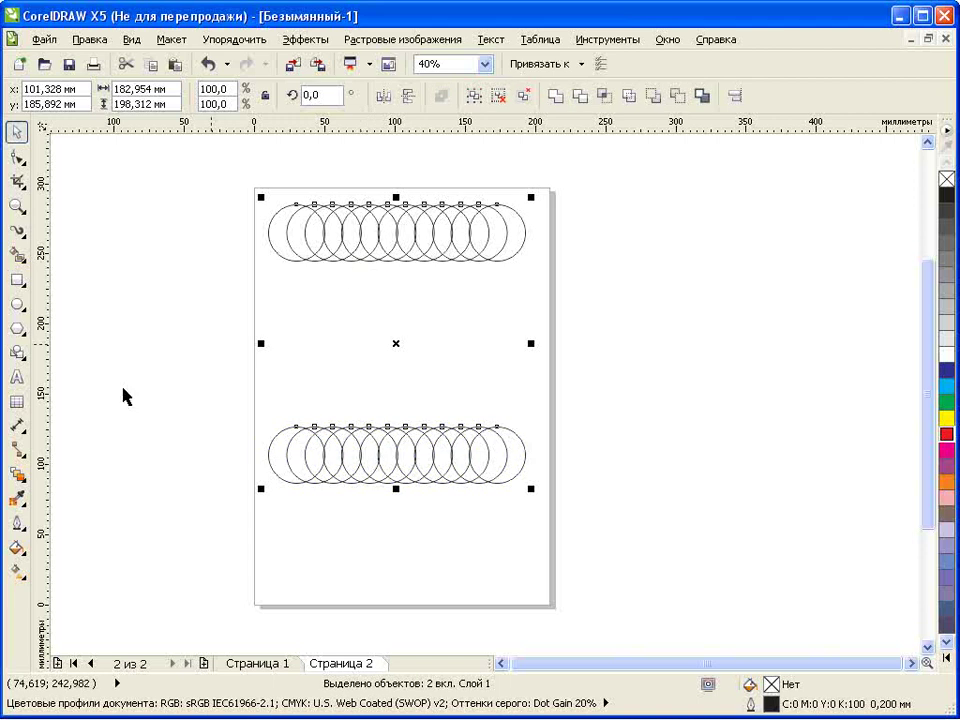
left_click(17, 473)
left_click_drag(403, 456, 451, 210)
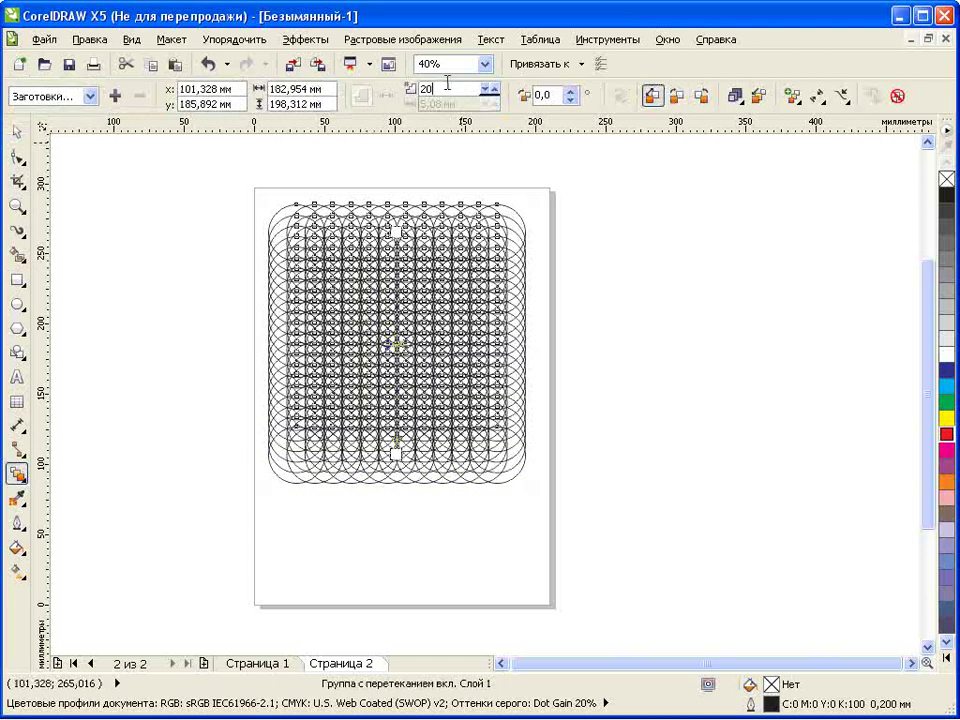
key("Return")
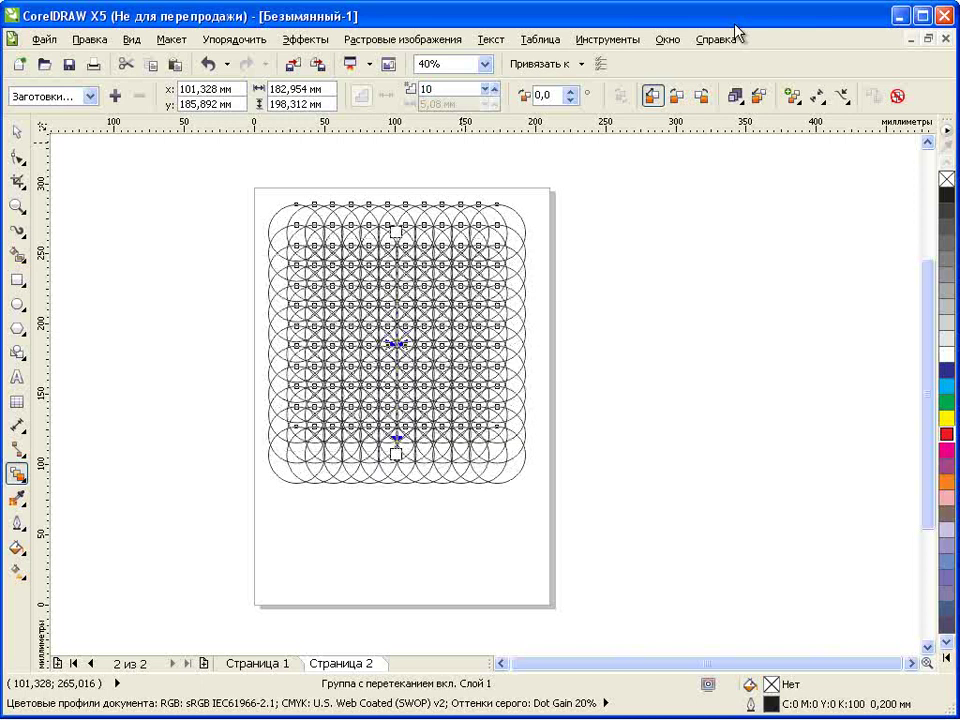
Break the blended grid of circles apart and ungroup it completely into individual circles.
left_click(236, 40)
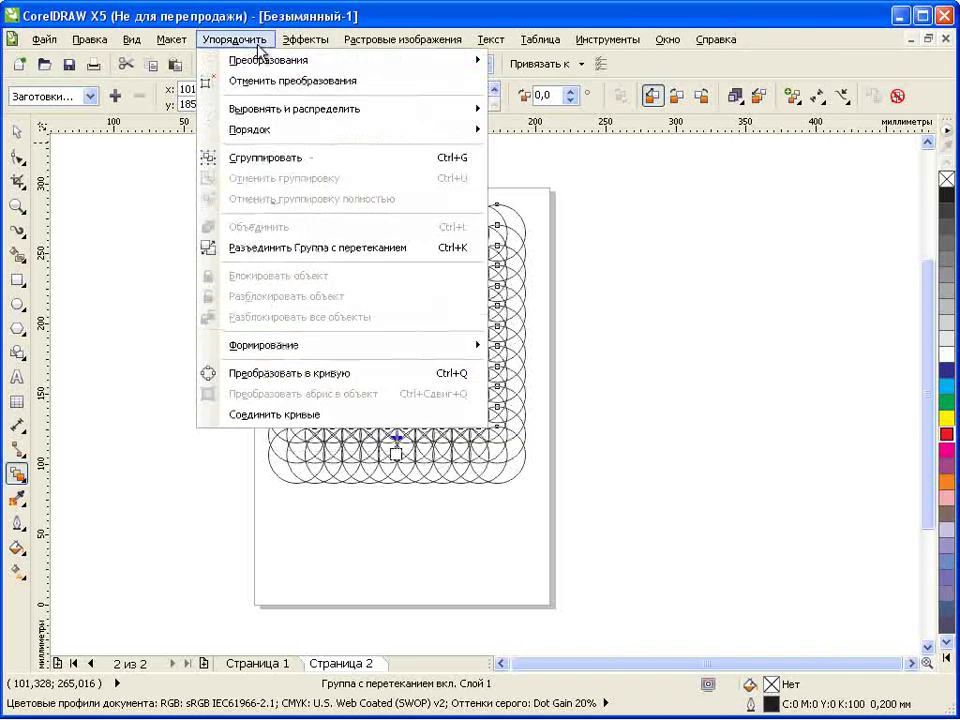
left_click(272, 246)
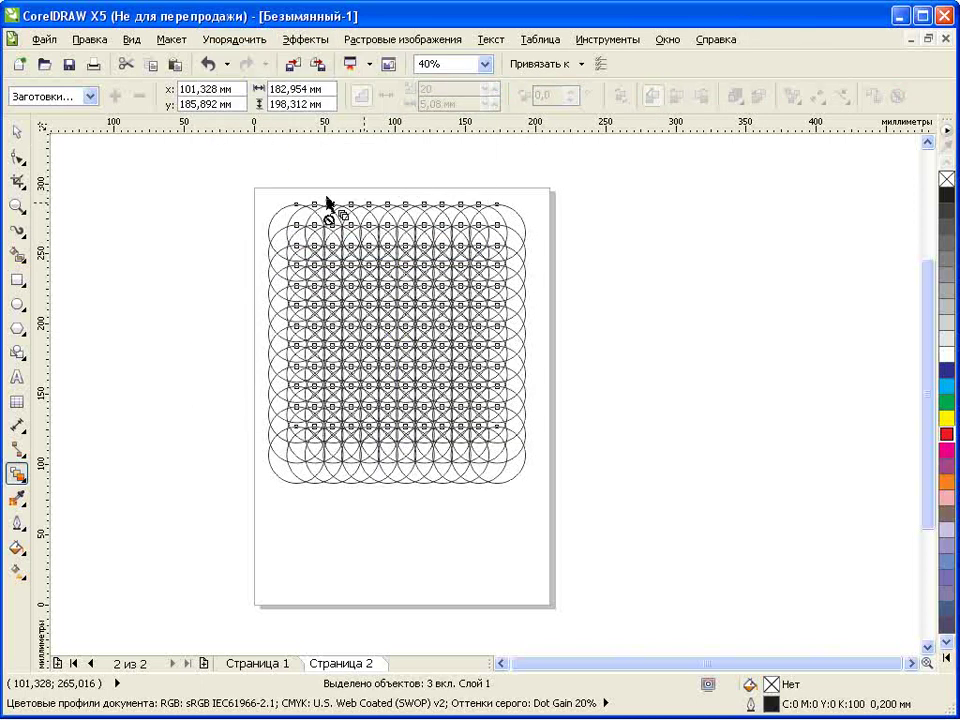
left_click(28, 131)
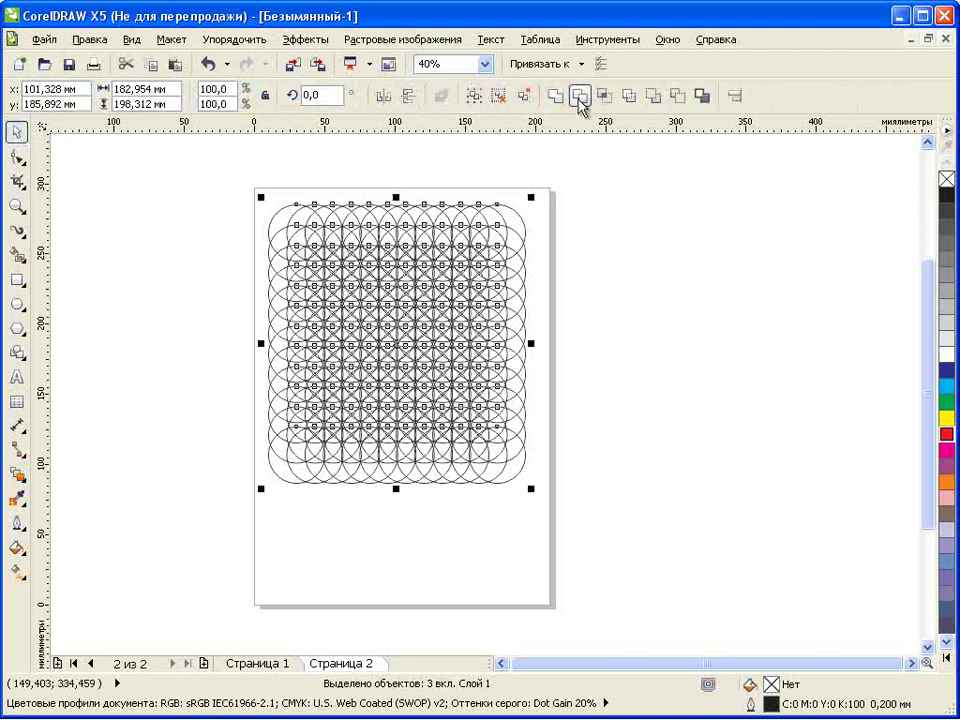
left_click(523, 95)
Combine the 144 circles into a single curve and fill it blue.
left_click(442, 95)
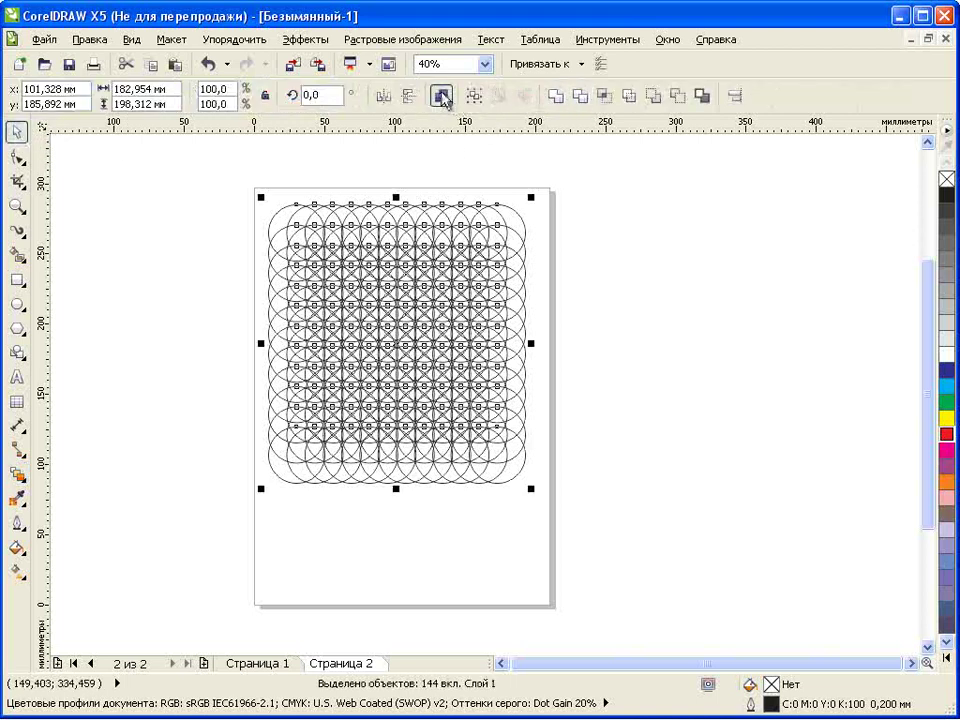
left_click(946, 371)
left_click(710, 297)
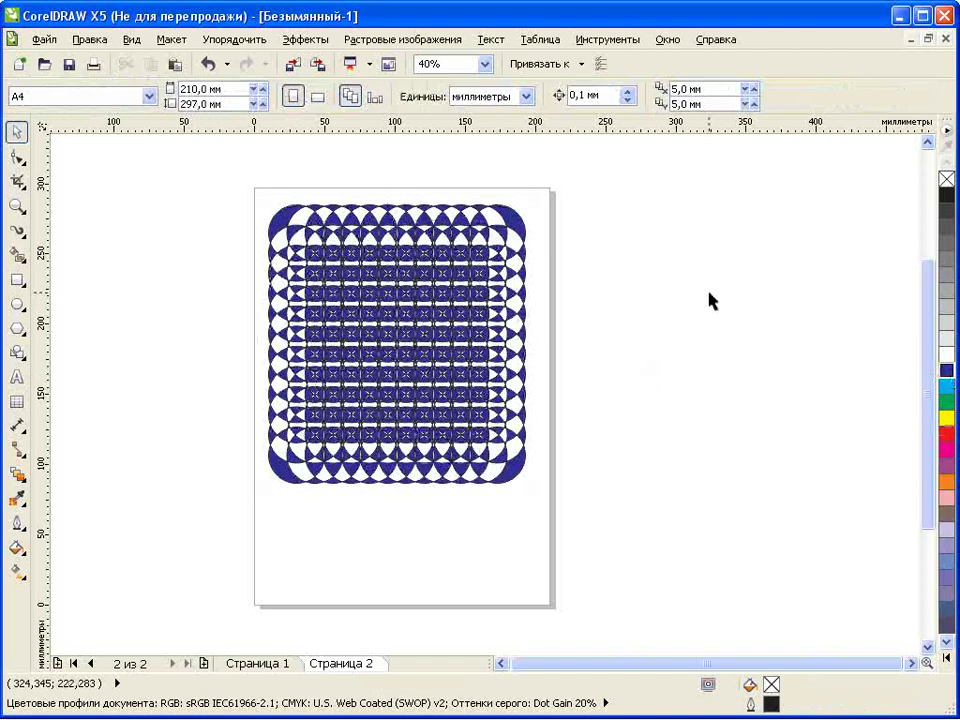
Scale the blue circle pattern down to 53.7%, about 98 × 107 mm, and make its outline white.
left_click(17, 206)
left_click_drag(228, 173, 558, 500)
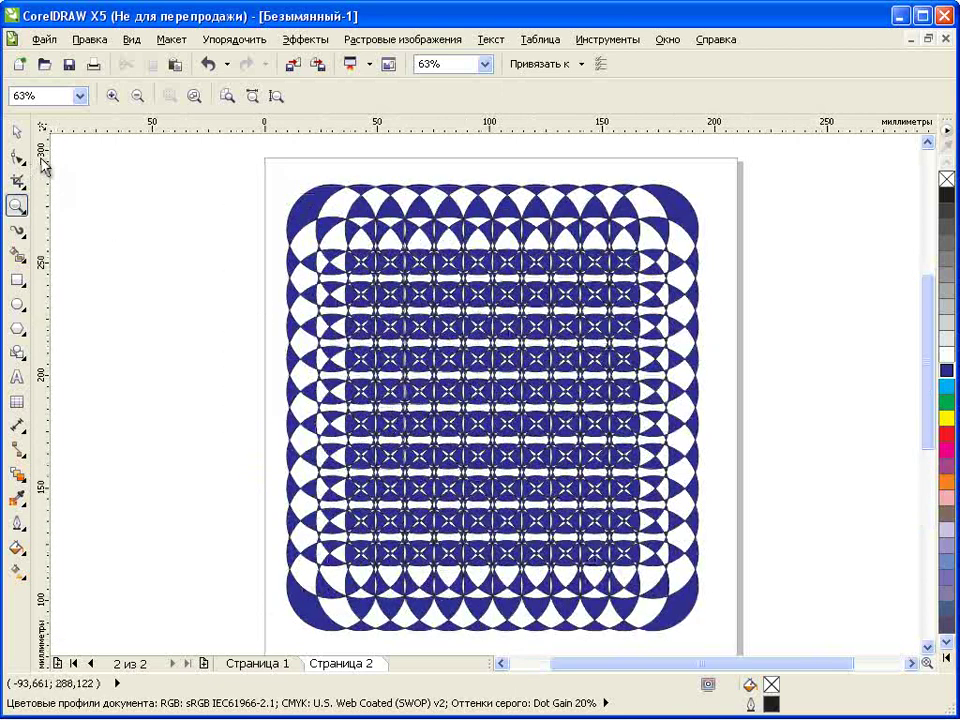
left_click(136, 97)
left_click(17, 133)
left_click_drag(531, 490, 437, 372)
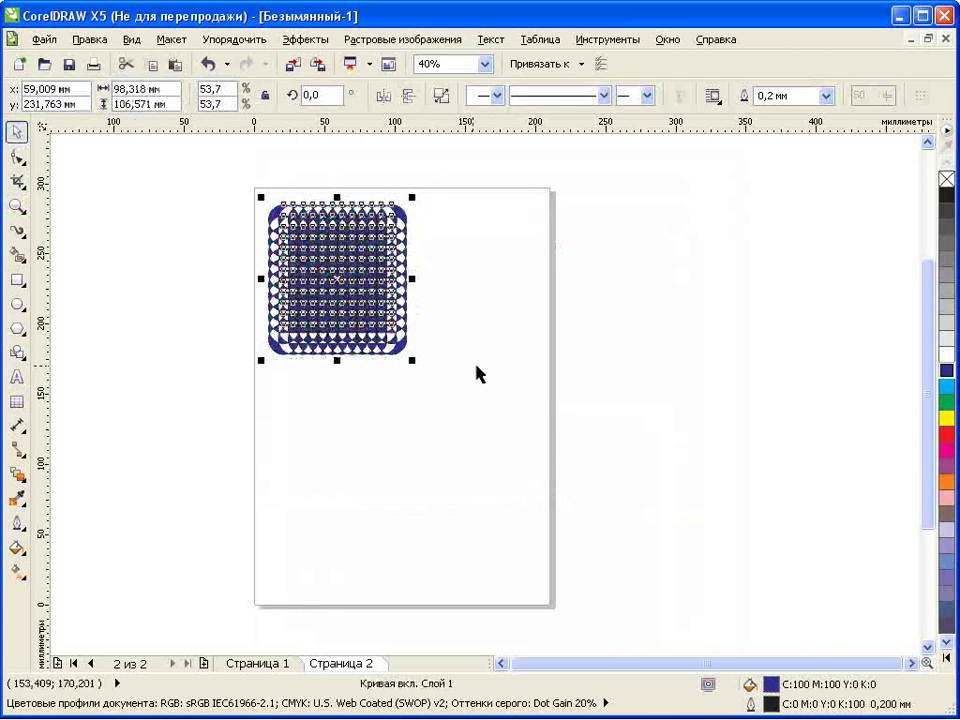
right_click(946, 354)
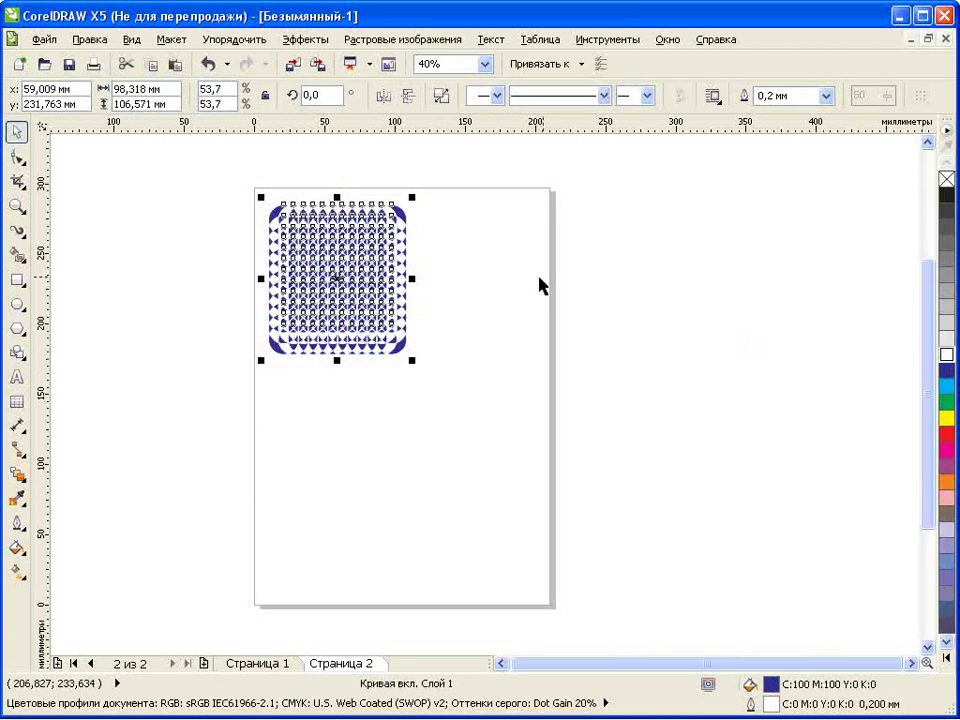
Examine the white-outlined blue pattern up close.
left_click(465, 294)
left_click(17, 205)
left_click_drag(249, 186, 437, 377)
left_click(24, 126)
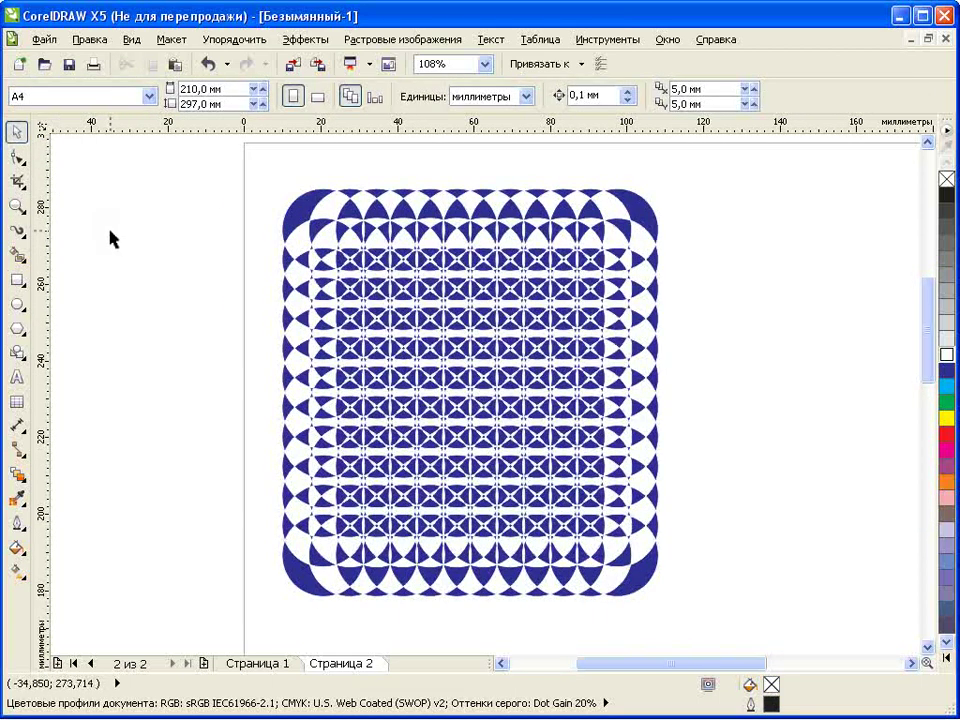
left_click(17, 205)
left_click(138, 96)
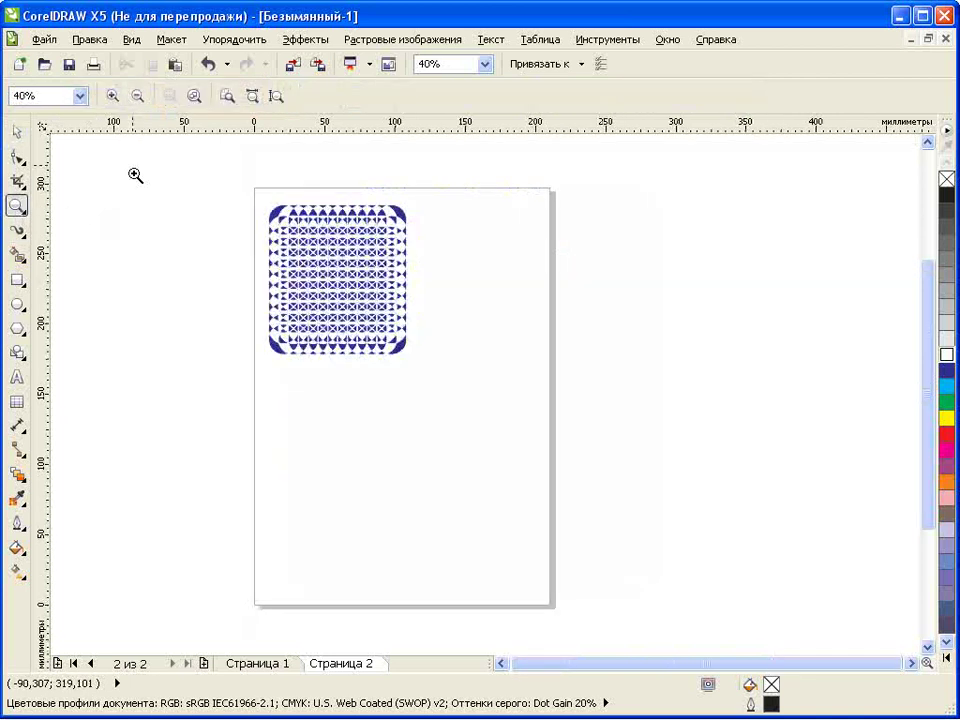
left_click(20, 132)
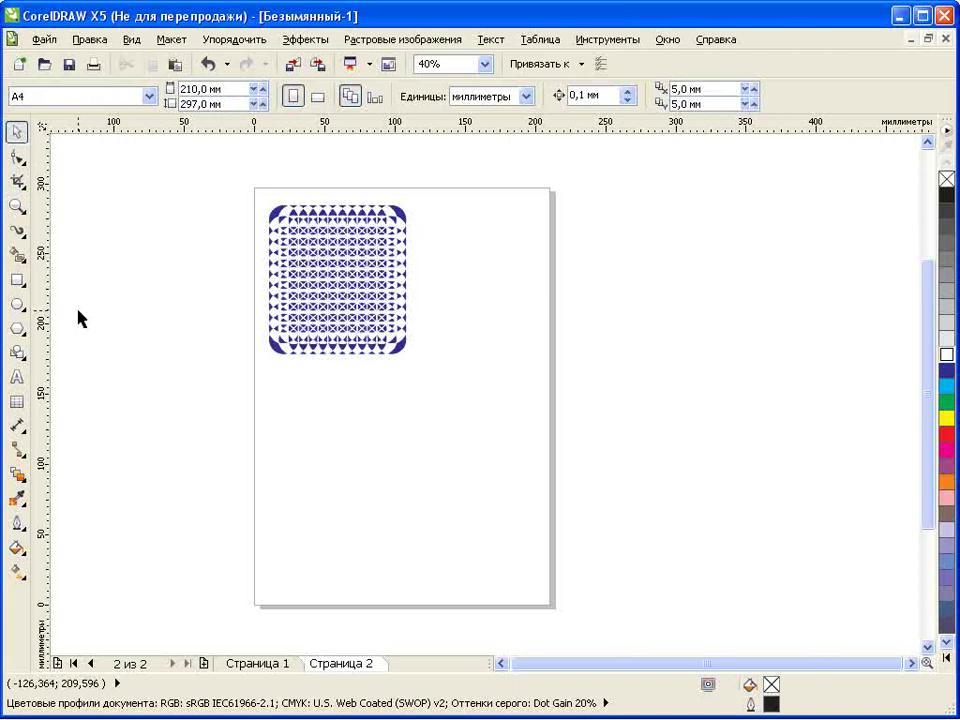
Copy the magenta star rosette on page 1 to the empty area right of the page, centred at about 296, 237 mm.
left_click(243, 665)
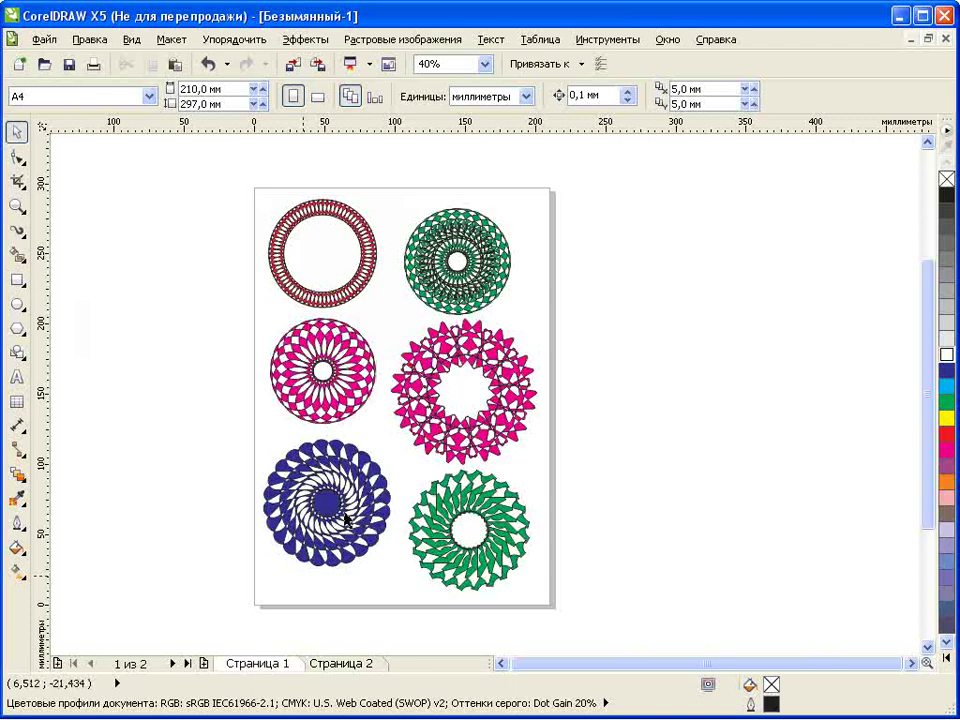
left_click(498, 416)
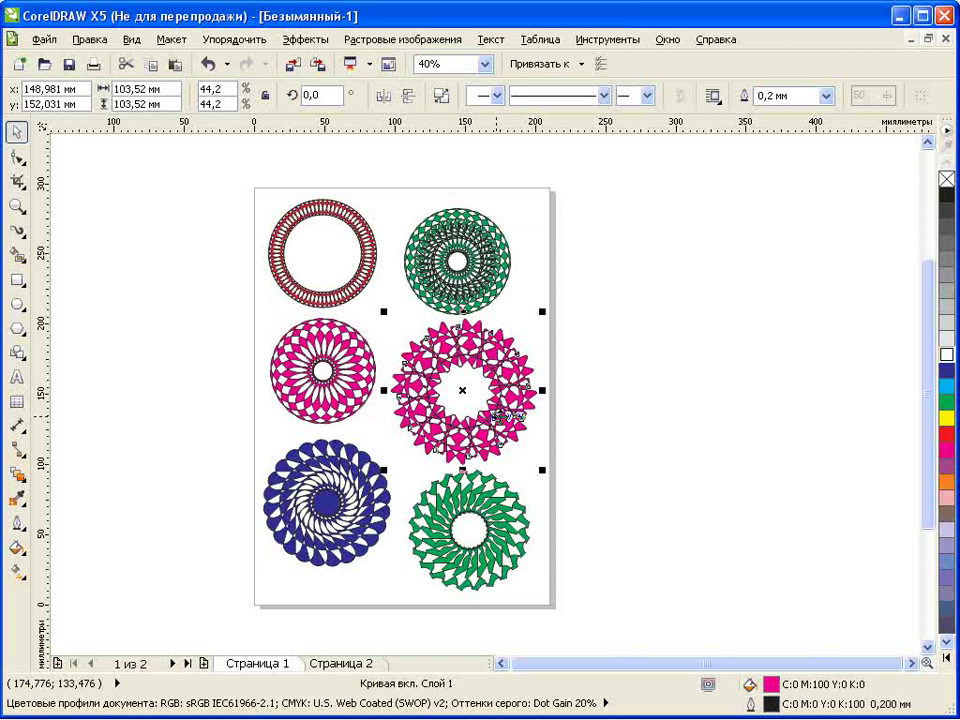
left_click_drag(498, 416, 703, 298)
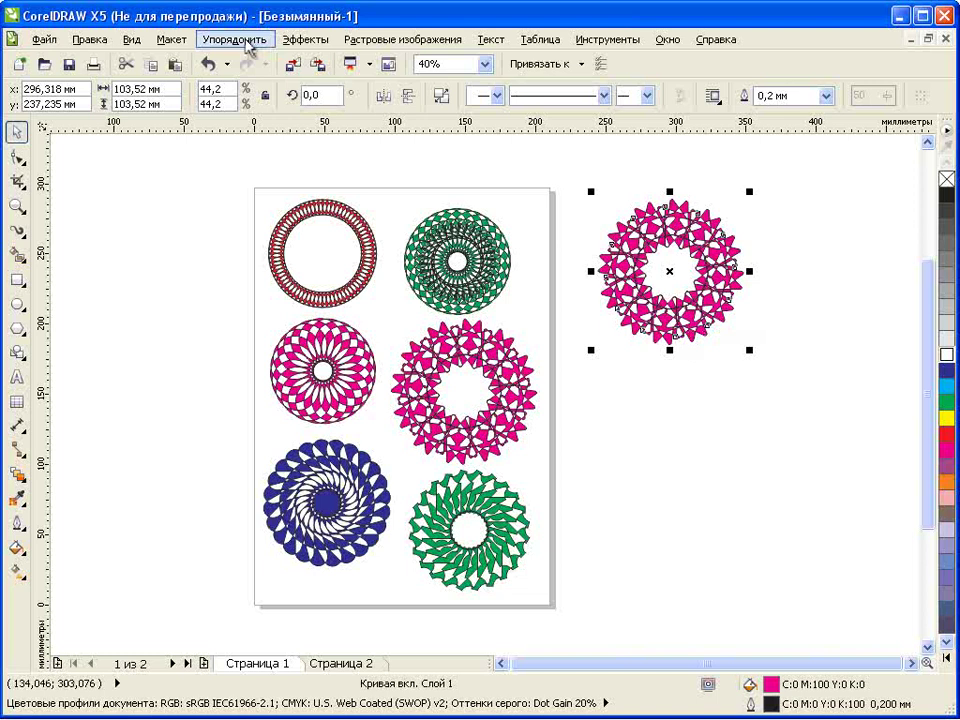
Create a boundary outline around the copied magenta rosette and move it down and right to about 379, 153 mm.
left_click(246, 44)
mouse_move(306, 347)
left_click(580, 478)
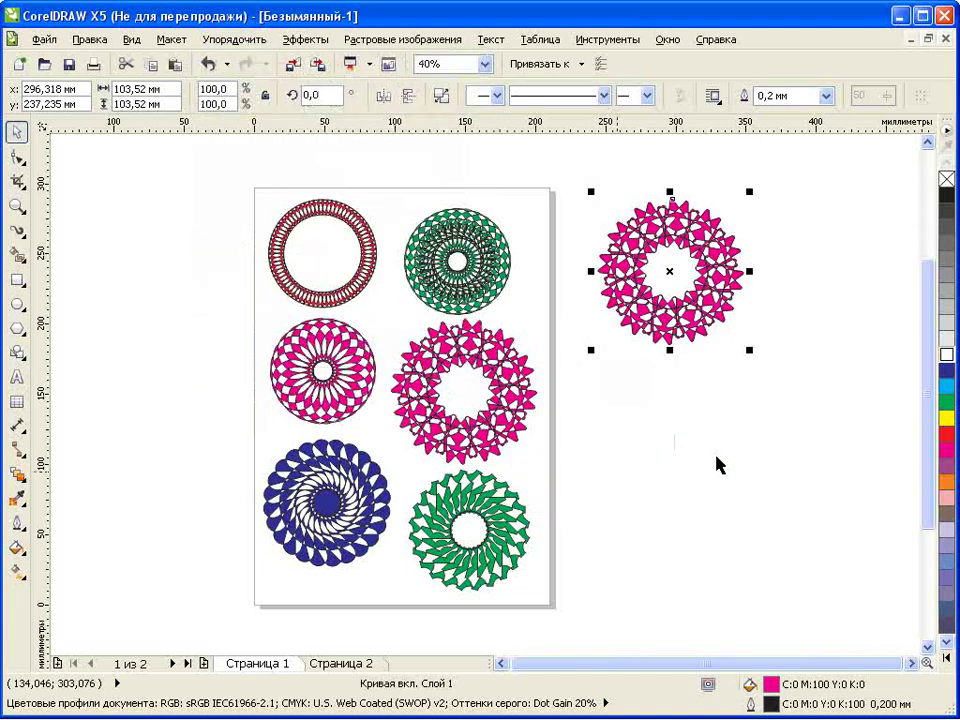
left_click(729, 441)
left_click_drag(722, 327, 834, 436)
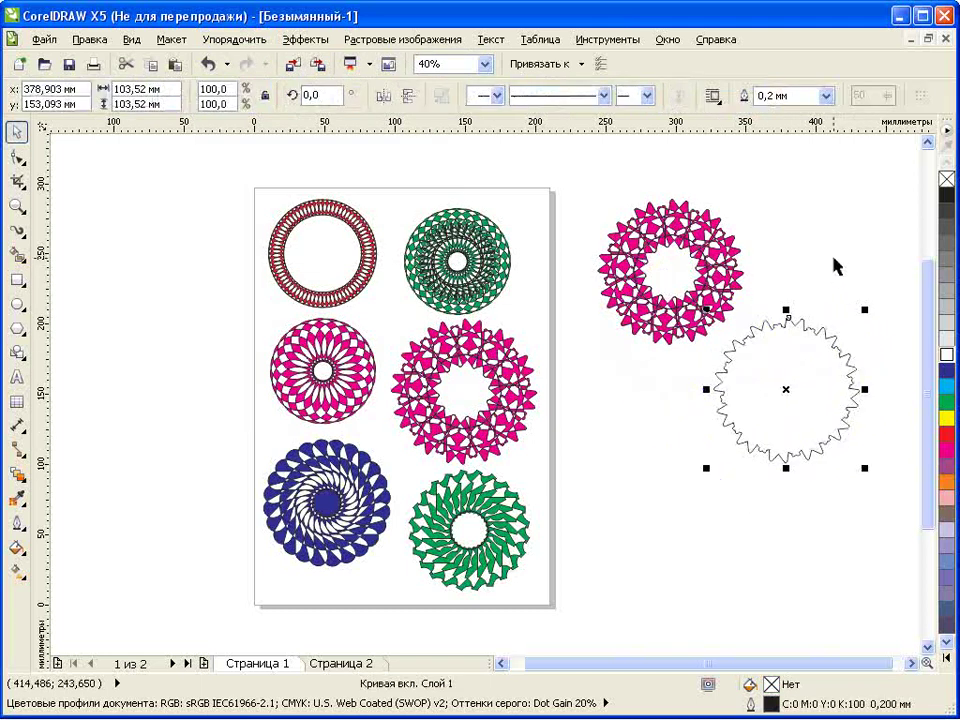
Fill the jagged boundary outline yellow.
left_click(812, 362)
left_click(818, 340)
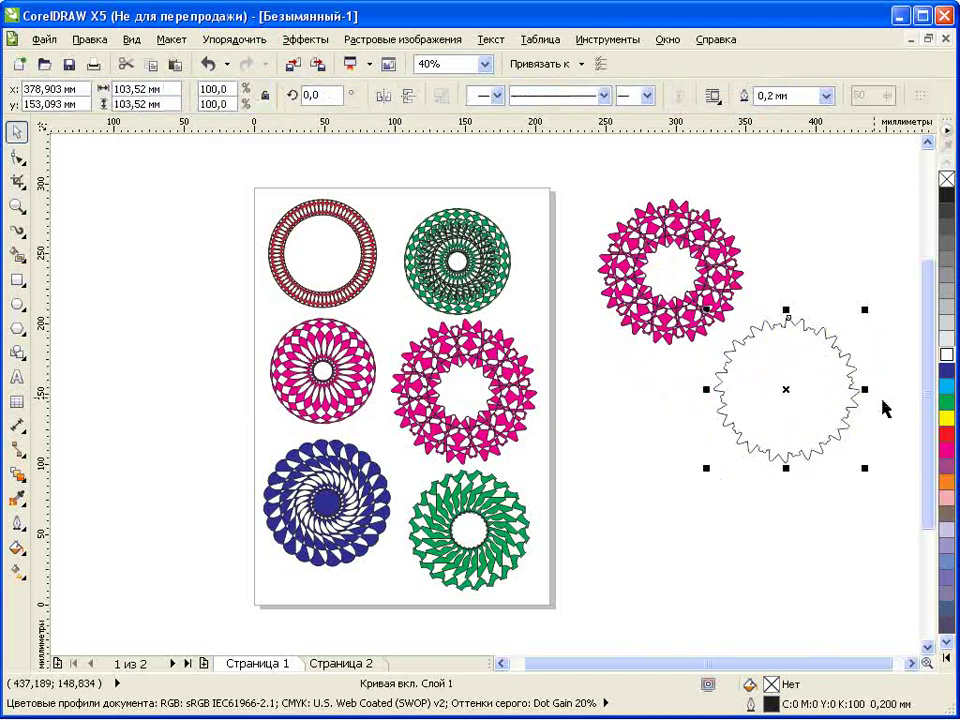
left_click(947, 419)
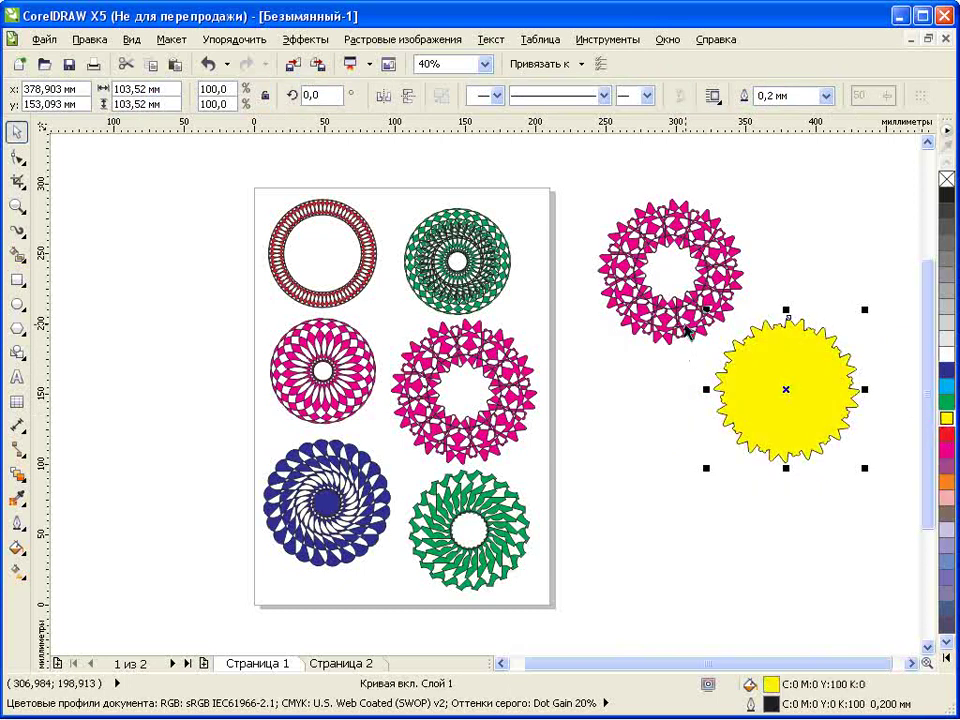
Convert the outline of the copied magenta rosette to a separate object and move it down, clear of the fill.
left_click(680, 325)
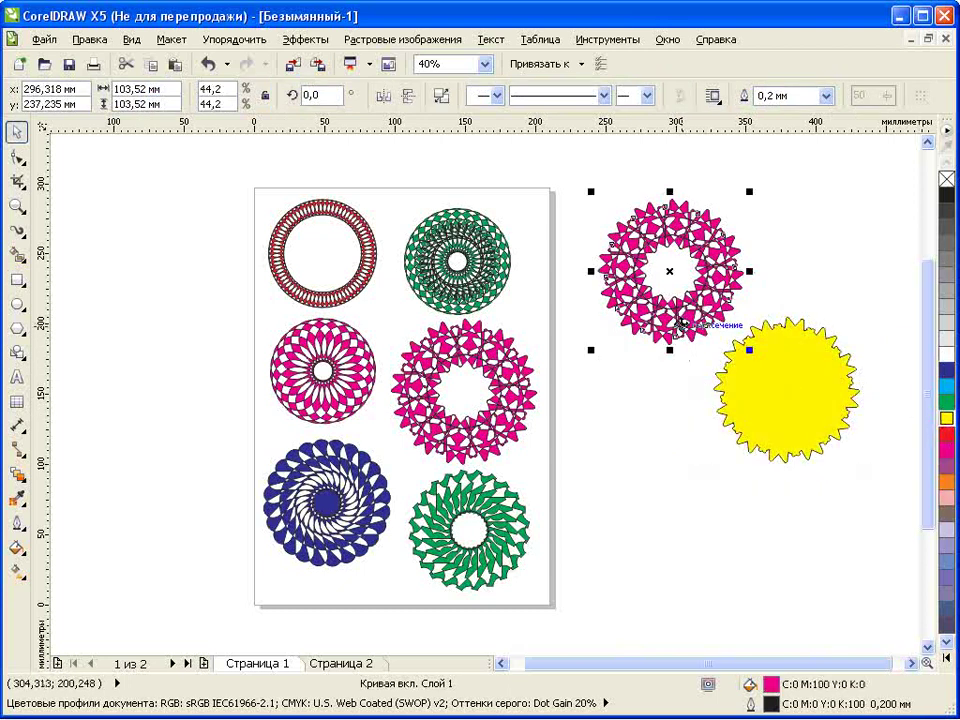
left_click(236, 42)
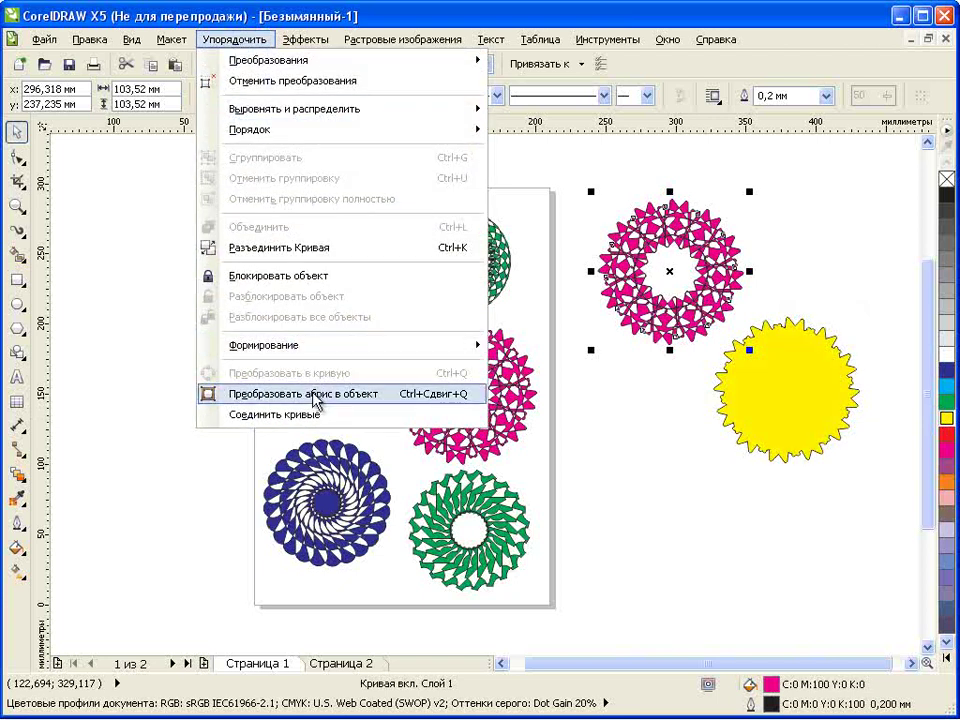
left_click(353, 393)
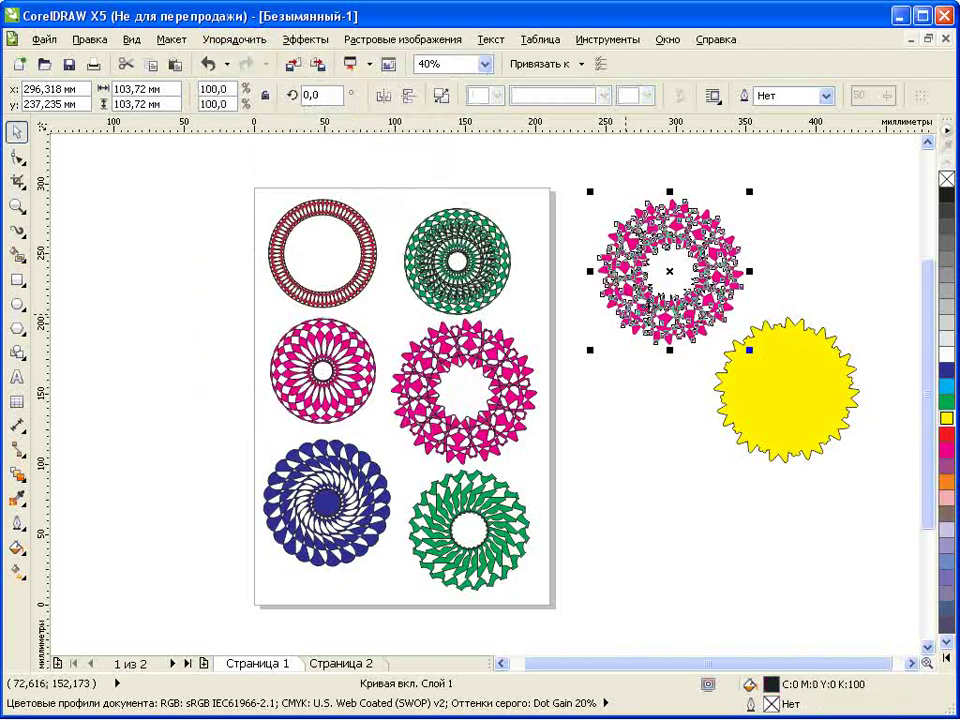
left_click(739, 242)
left_click_drag(695, 290, 671, 446)
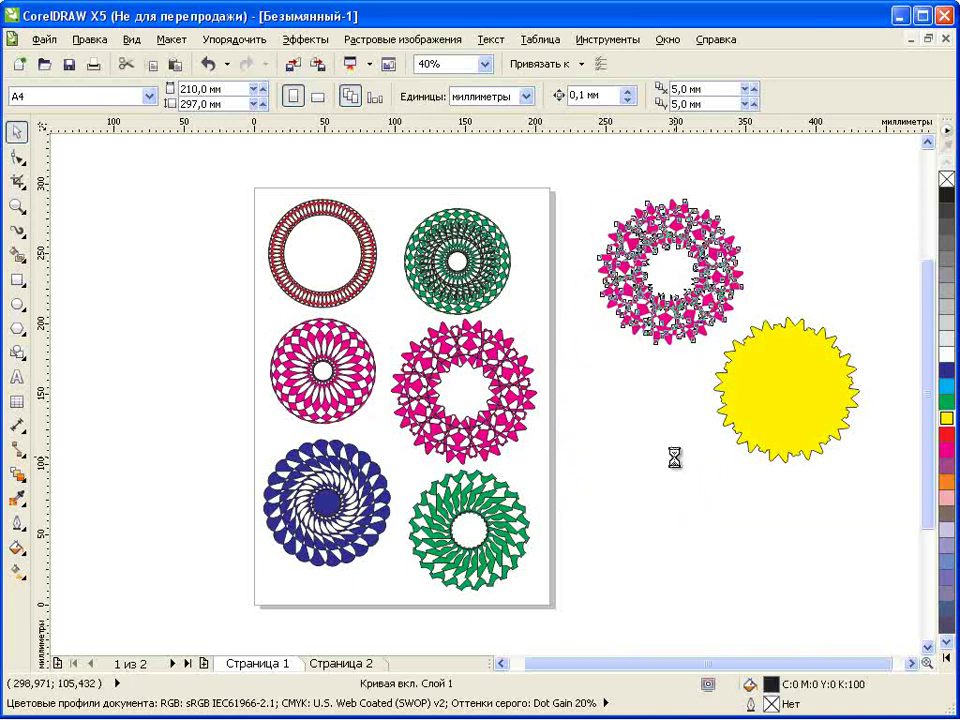
Centre the separated rosette outline on the yellow shape and place the yellow shape behind it.
left_click(745, 392, "shift")
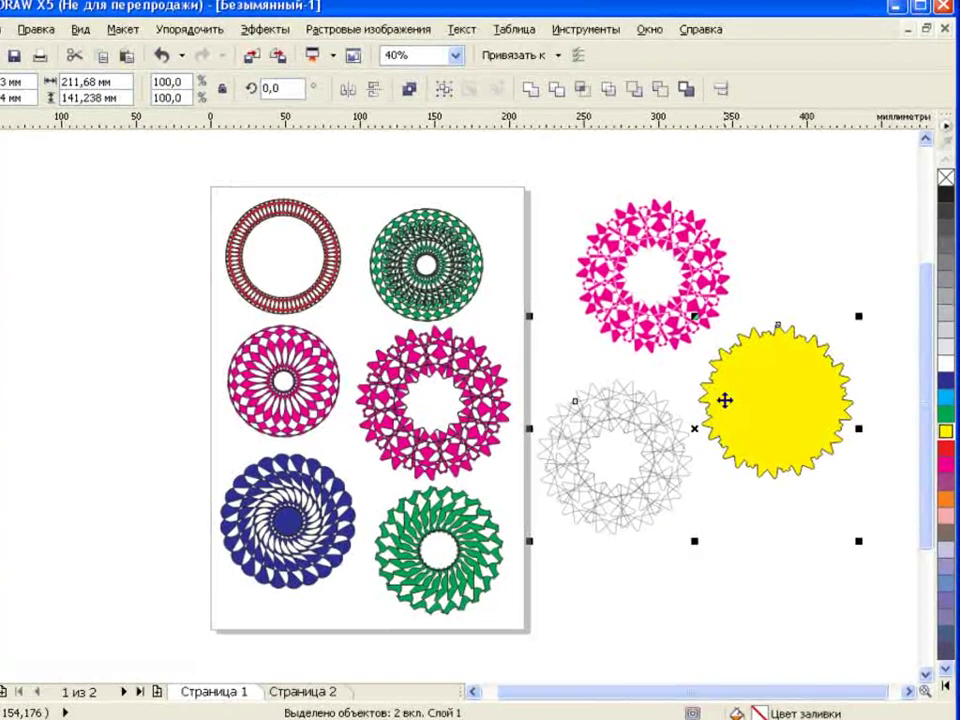
key("ctrl+z")
left_click(690, 322)
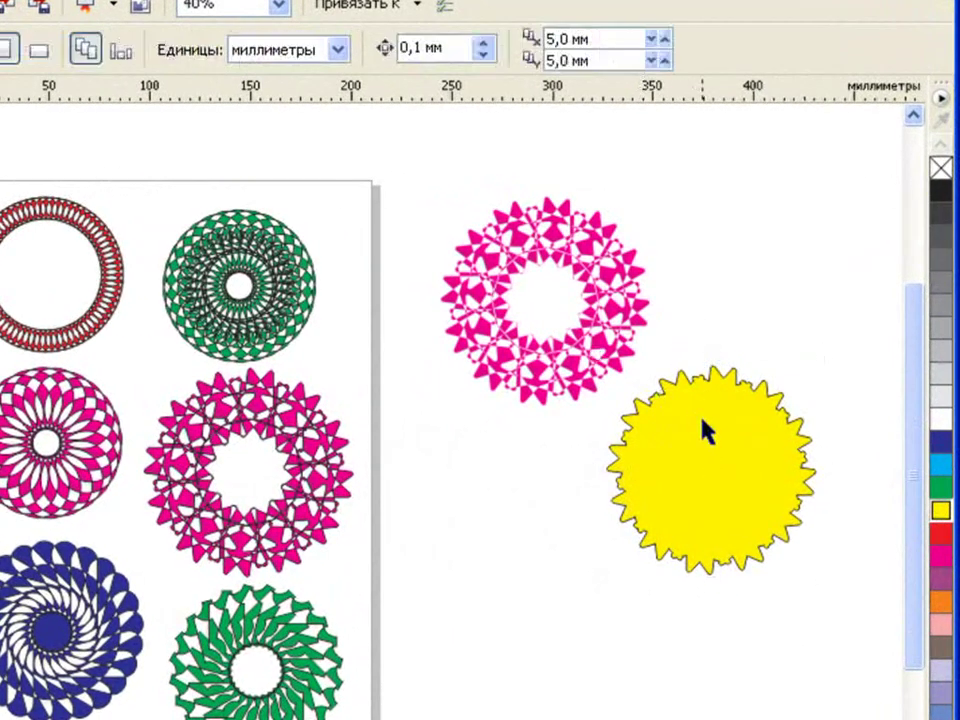
left_click(703, 425)
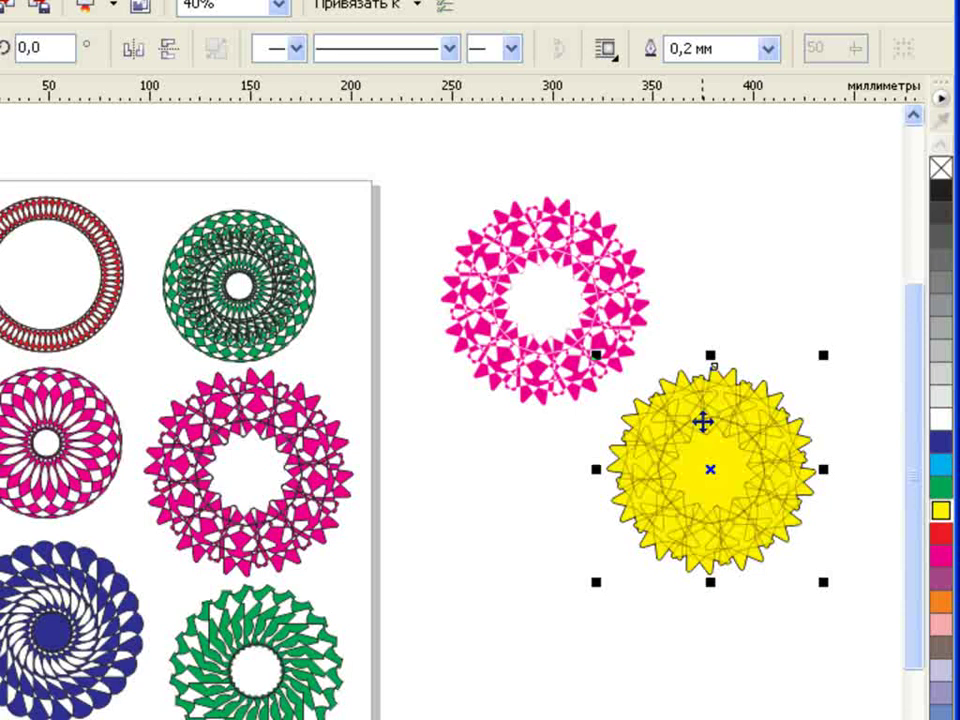
left_click(782, 590)
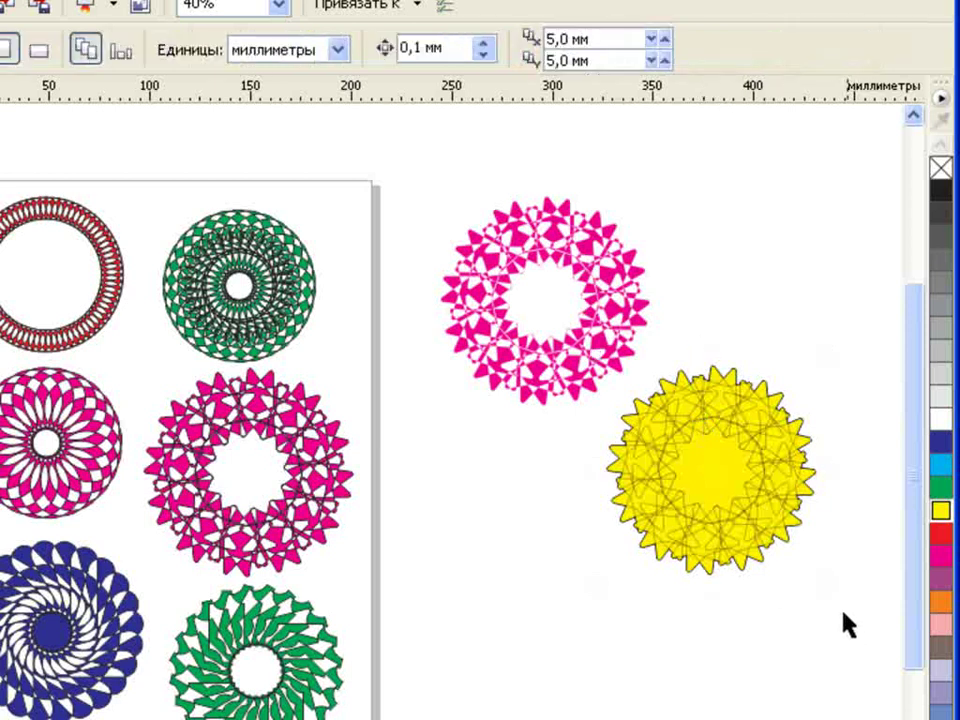
Cut the rosette outline out of the yellow shape with the Back Minus Front operation.
left_click_drag(803, 553, 576, 368)
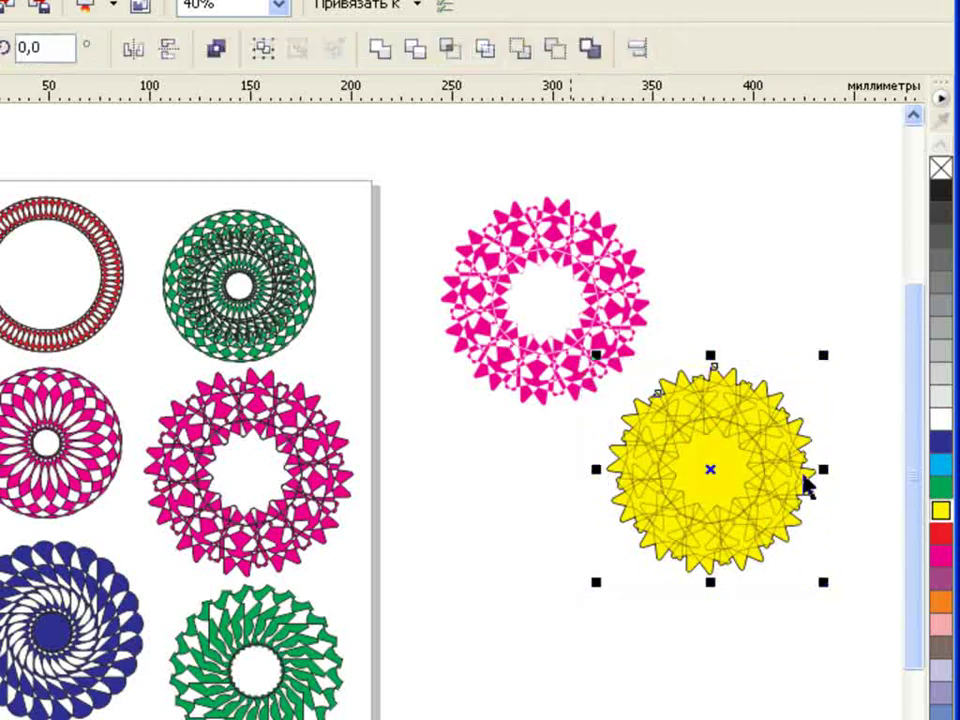
left_click(555, 48)
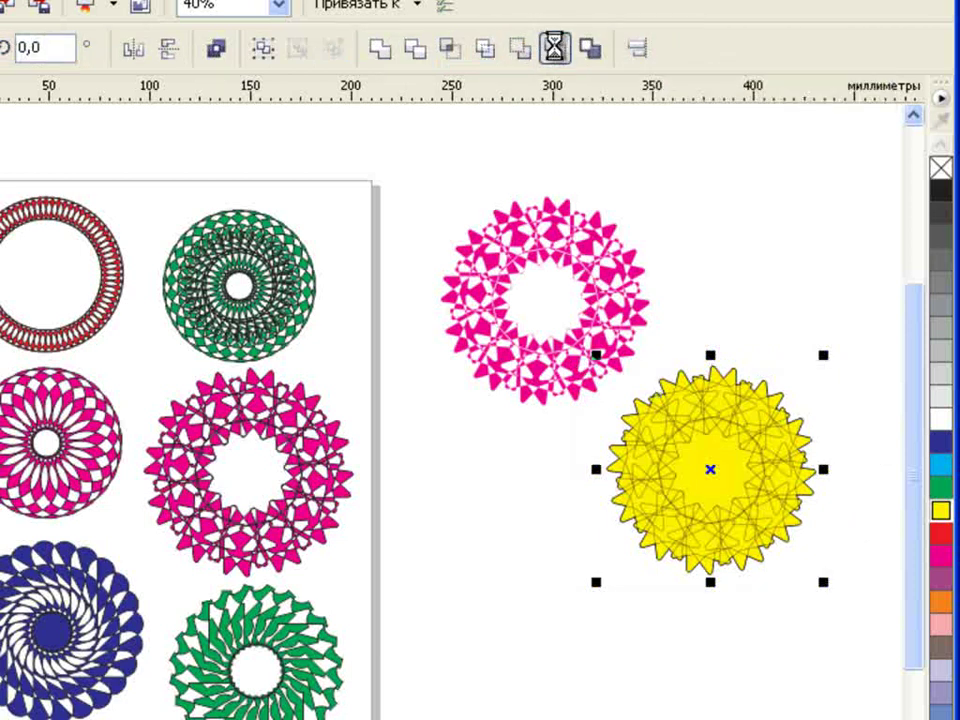
left_click(740, 400)
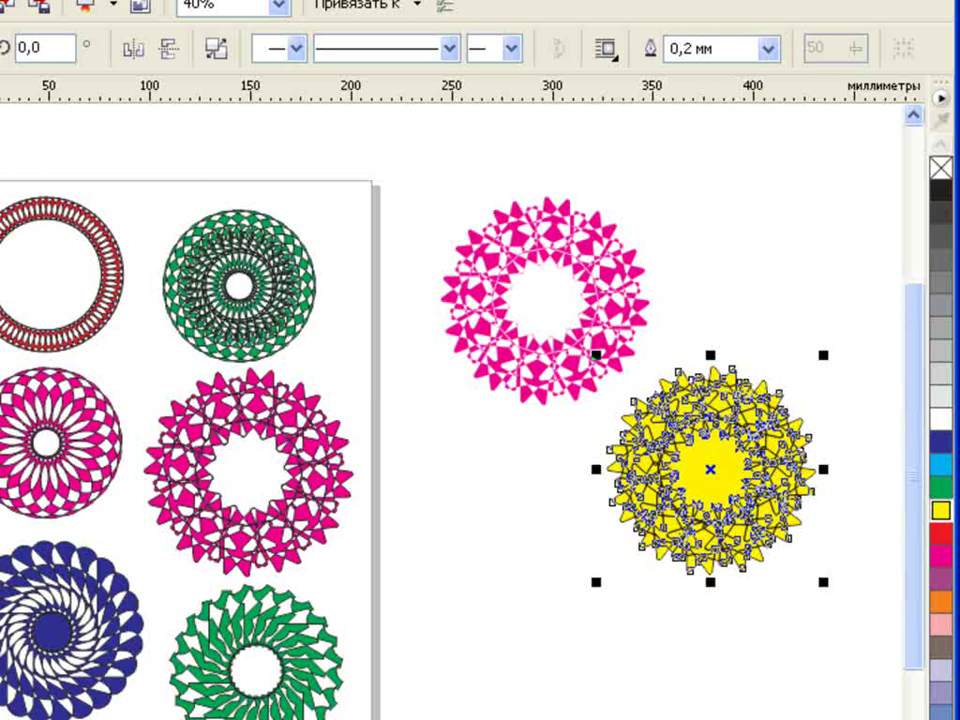
Give the cut yellow shape a two-colour radial fountain fill from black to white.
key("F11")
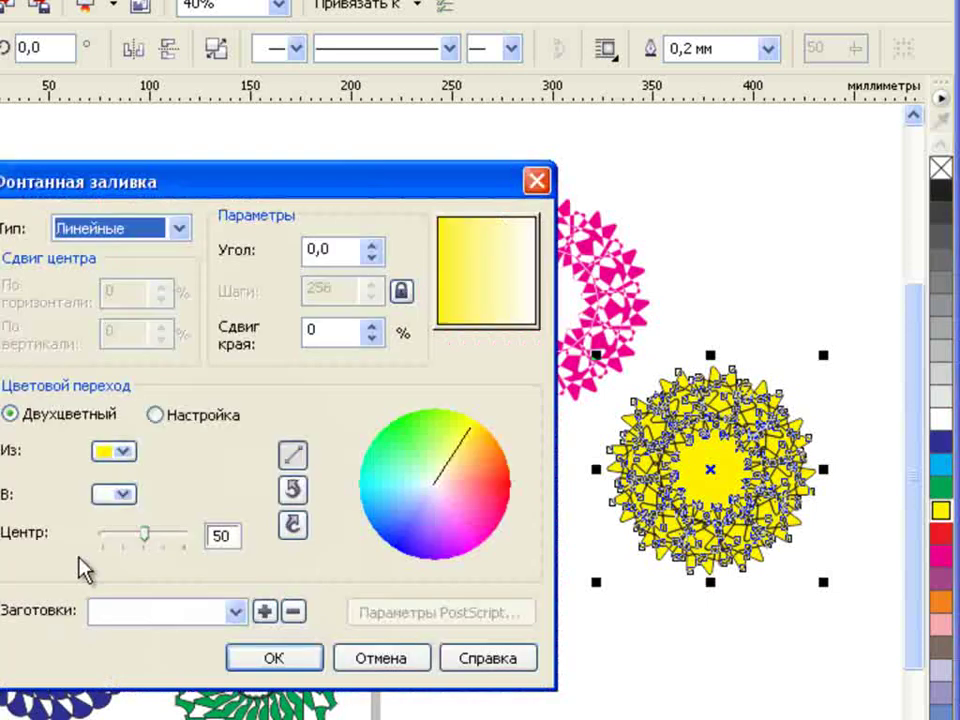
left_click(122, 450)
scroll(238, 560, "up", 2)
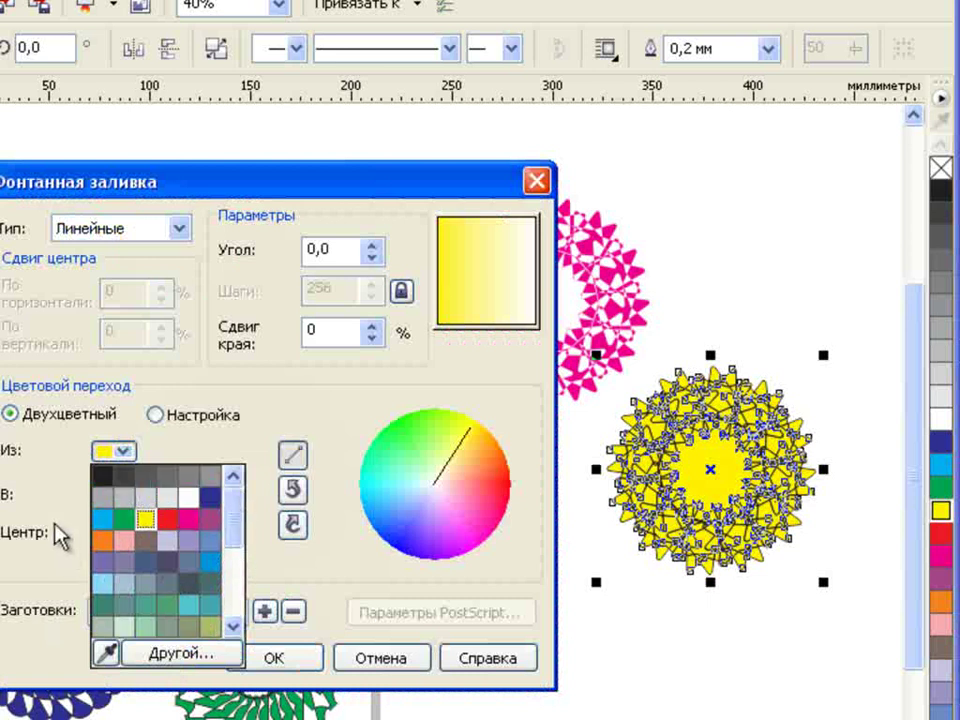
left_click(106, 482)
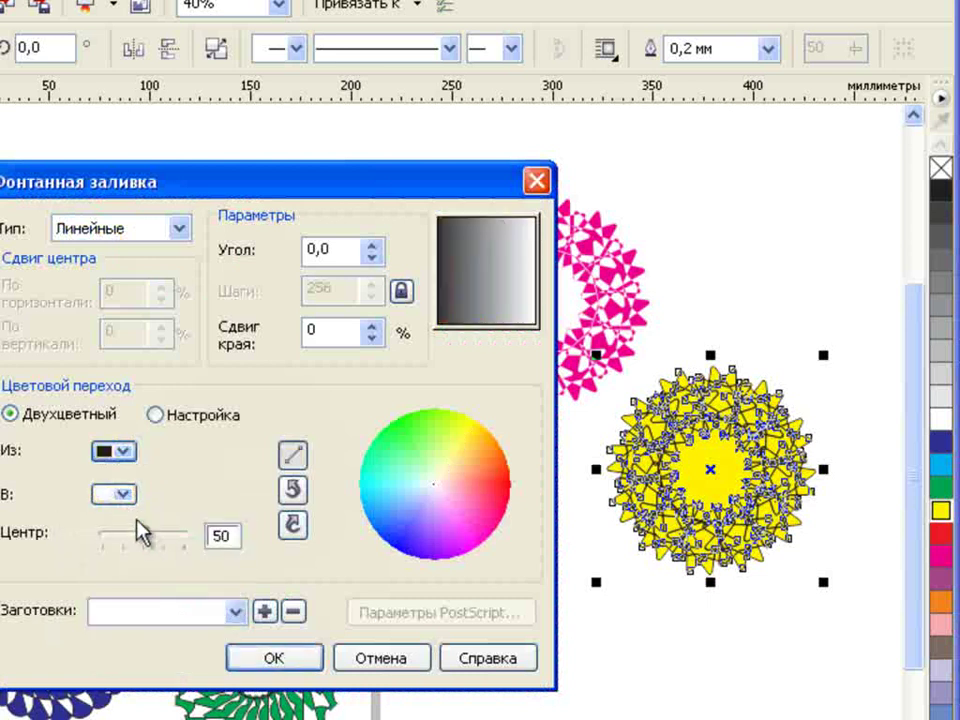
left_click(180, 229)
left_click(150, 271)
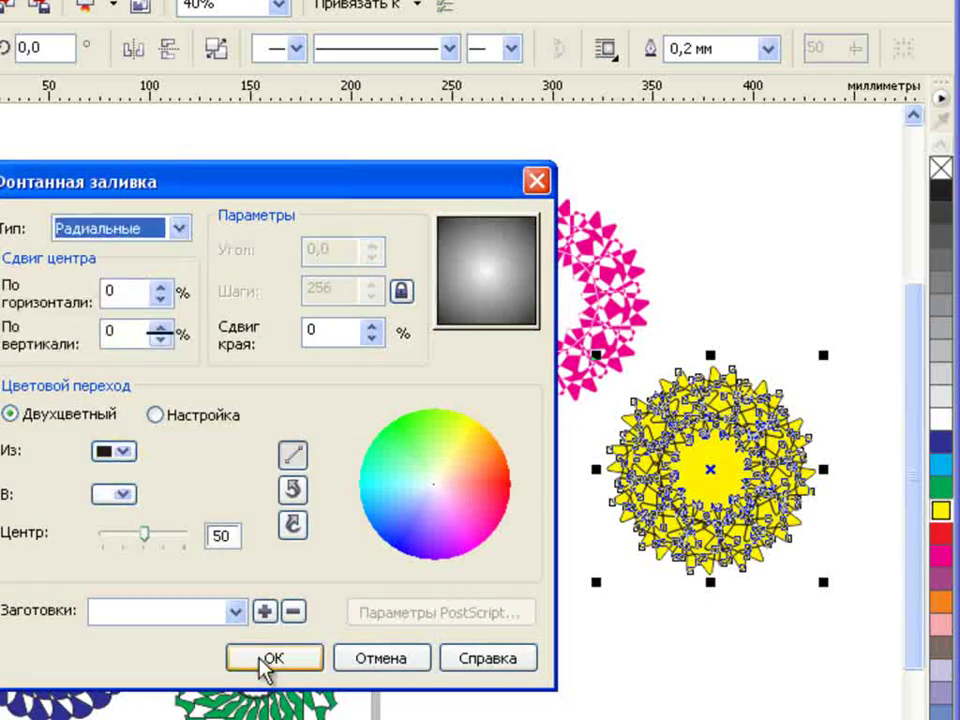
left_click(268, 659)
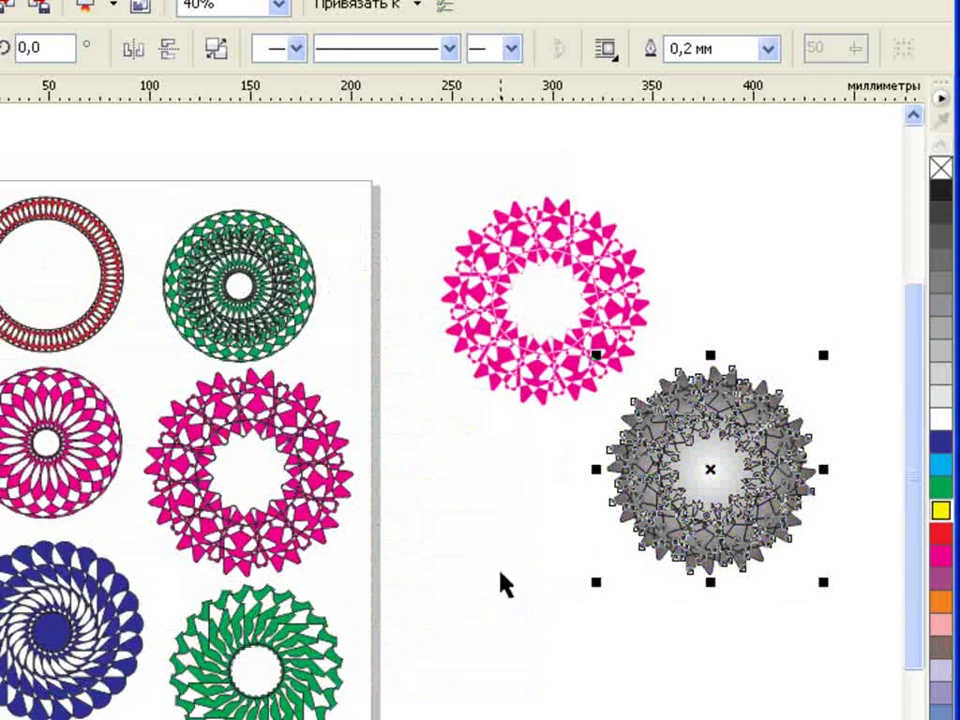
left_click(536, 581)
Break the gradient-filled curve apart so that each piece carries its own radial fill.
left_click(754, 521)
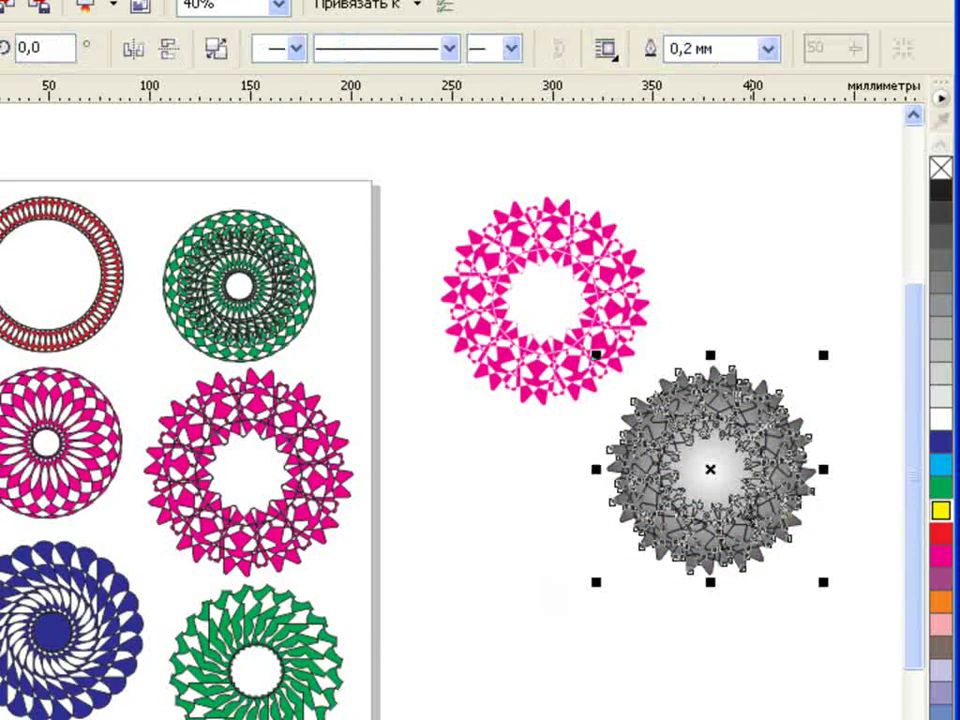
left_click(744, 577)
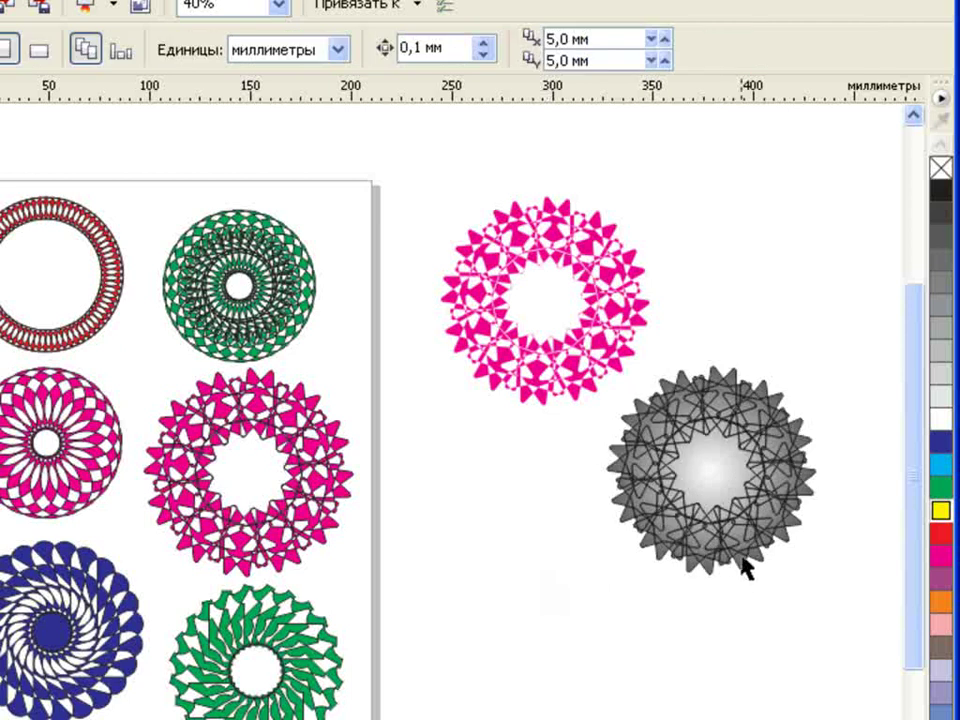
left_click(744, 541)
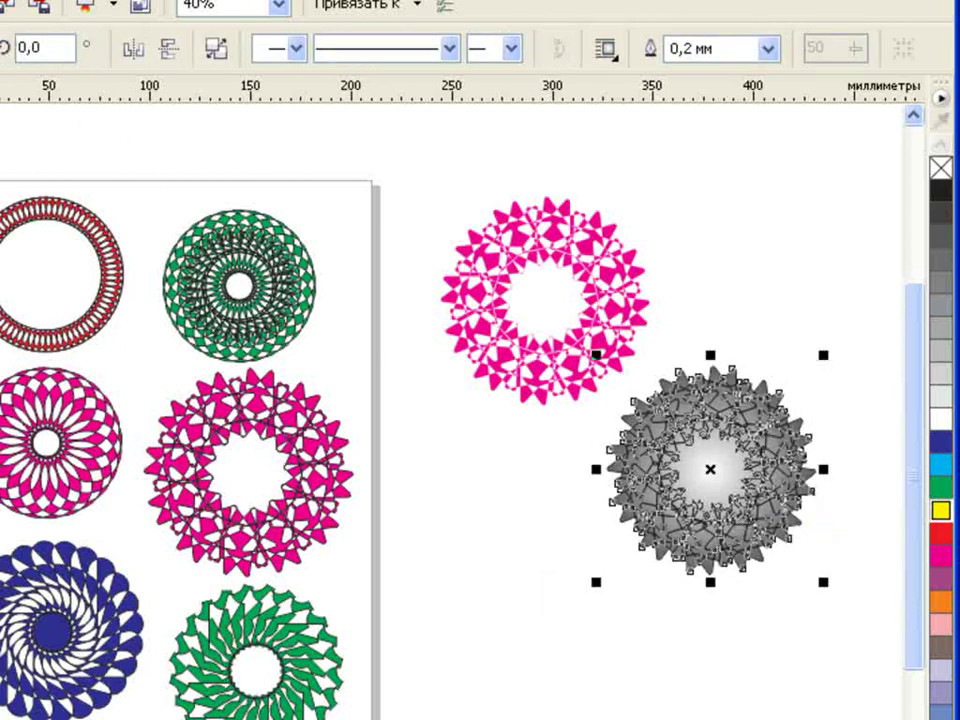
left_click(45, 266)
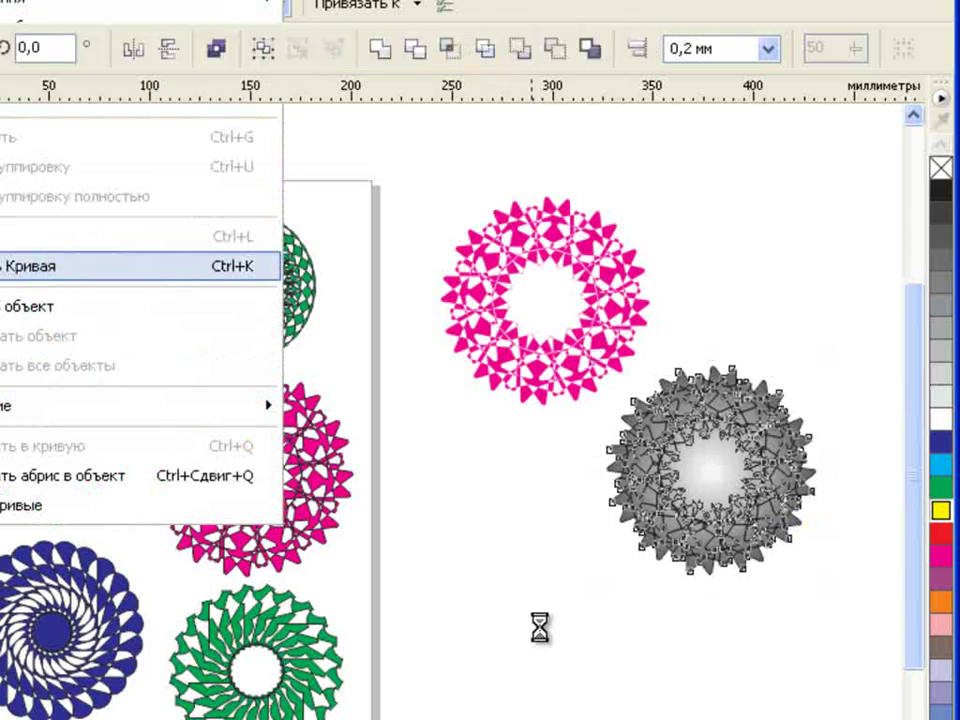
left_click(608, 648)
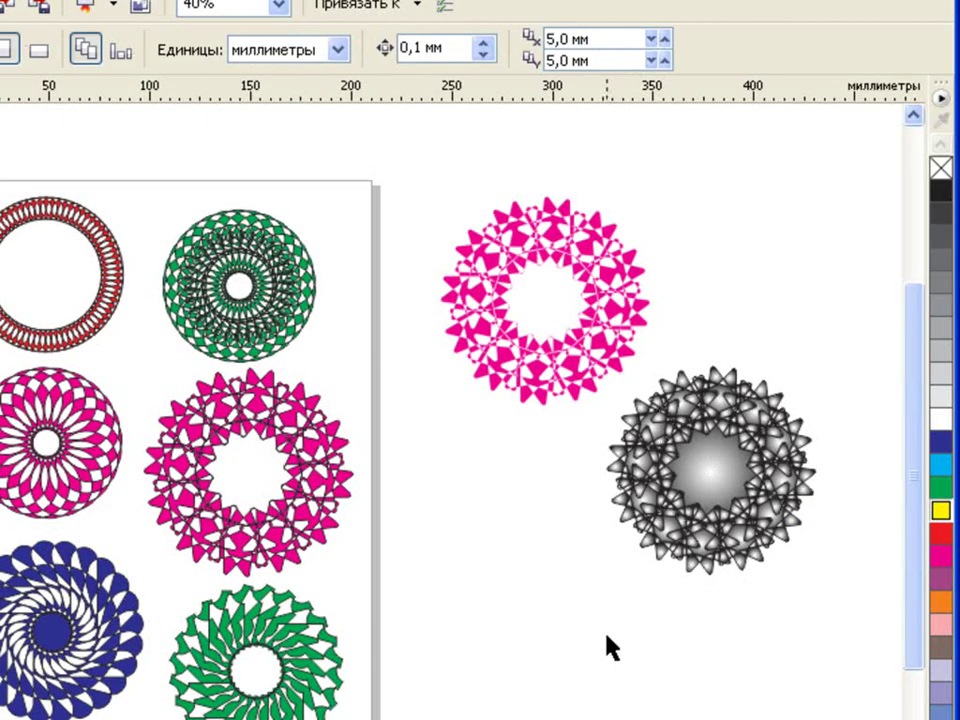
Group all the grey gradient pieces and move the group down and left, below the magenta copy.
left_click(770, 492)
left_click_drag(836, 568, 590, 352)
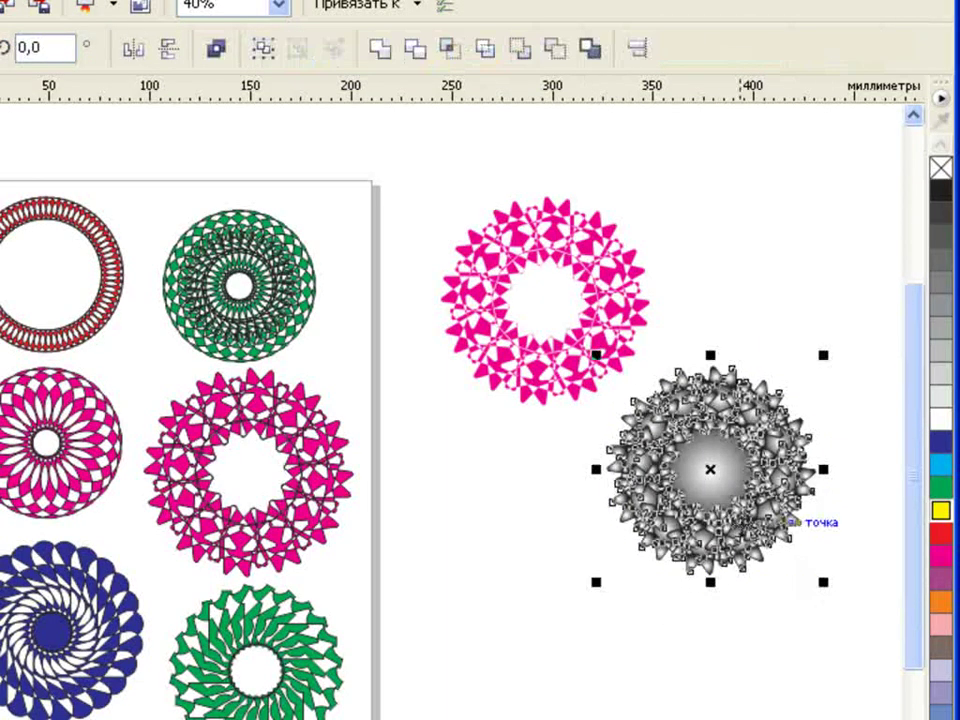
left_click(262, 49)
left_click_drag(727, 468, 522, 524)
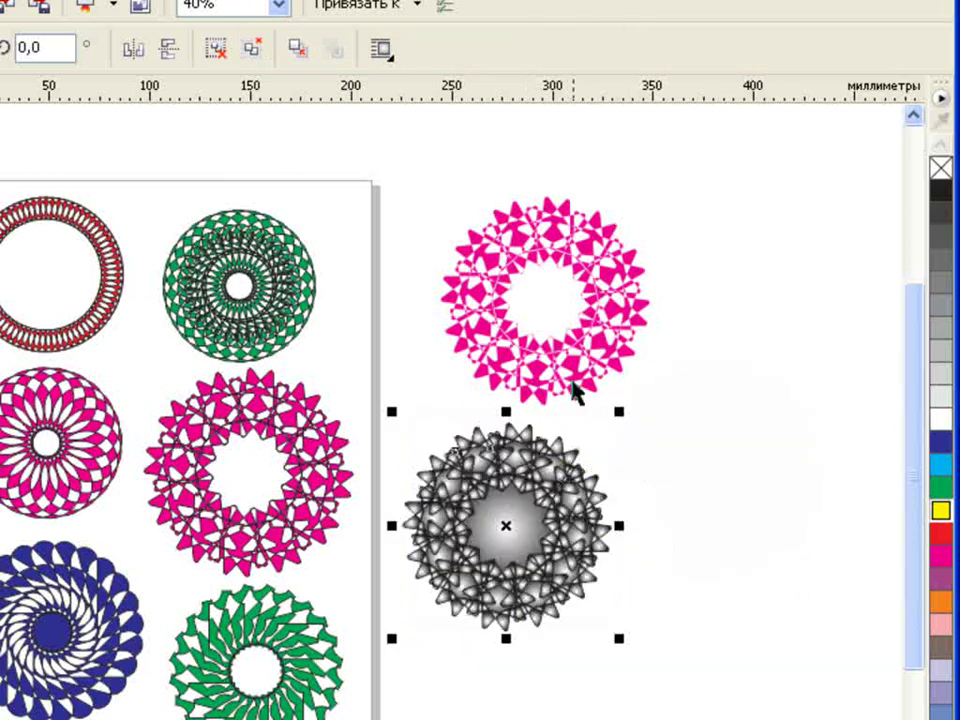
Delete the magenta rosette copy beside the page.
left_click(570, 373)
key("Delete")
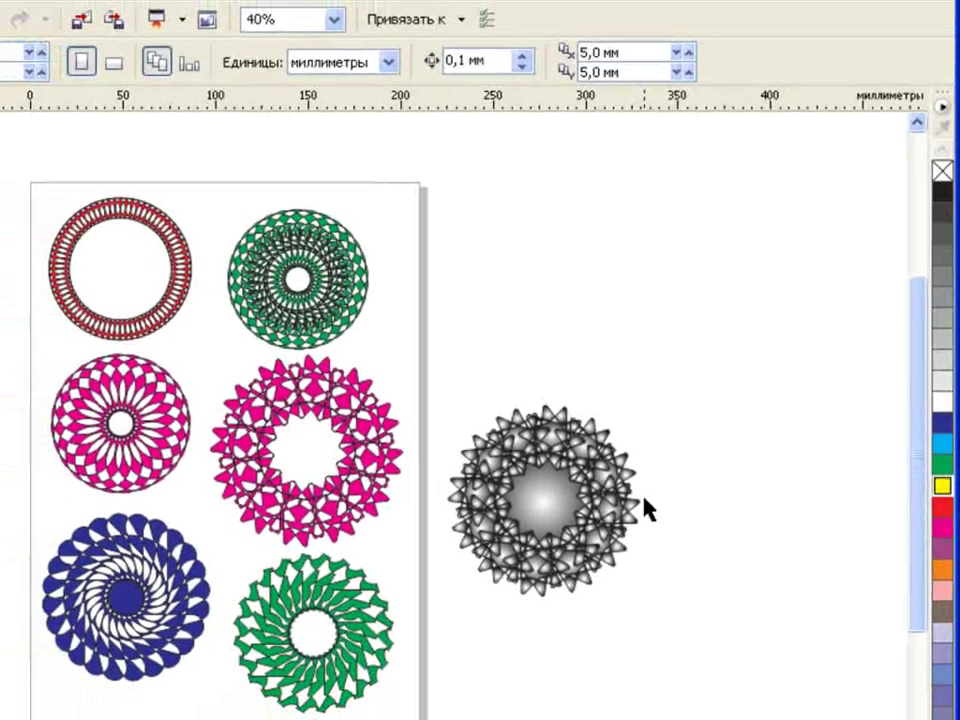
Copy the blue rosette to the empty area right of the page, centred at about 274, 246 mm.
left_click(108, 581)
left_click_drag(366, 468, 666, 233)
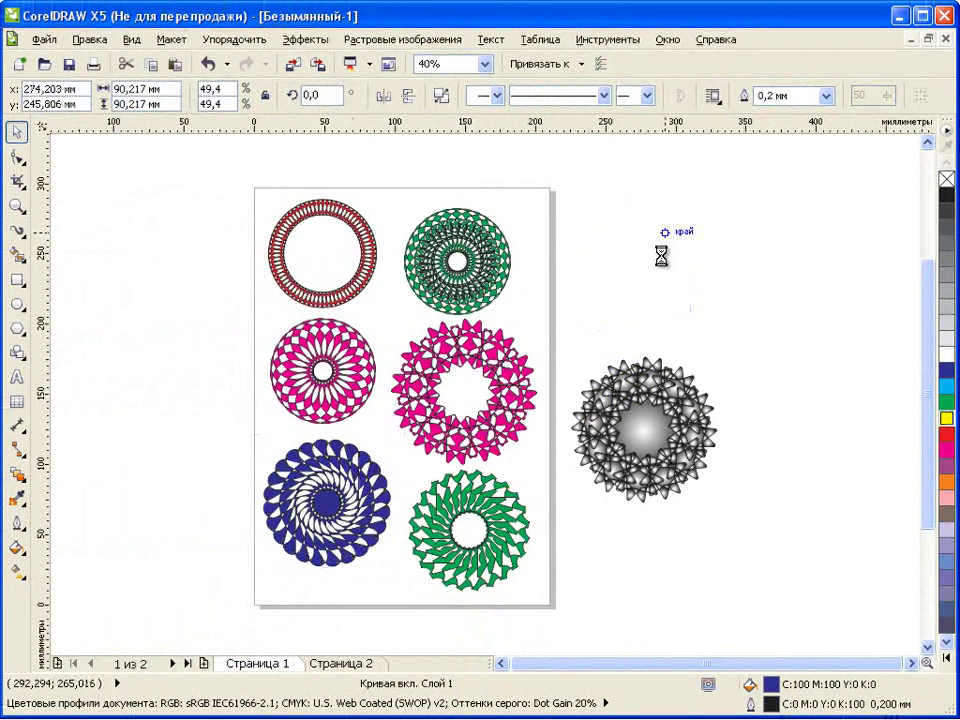
Create a boundary outline around the copied blue rosette and move it right to about 382, 216 mm.
left_click(234, 39)
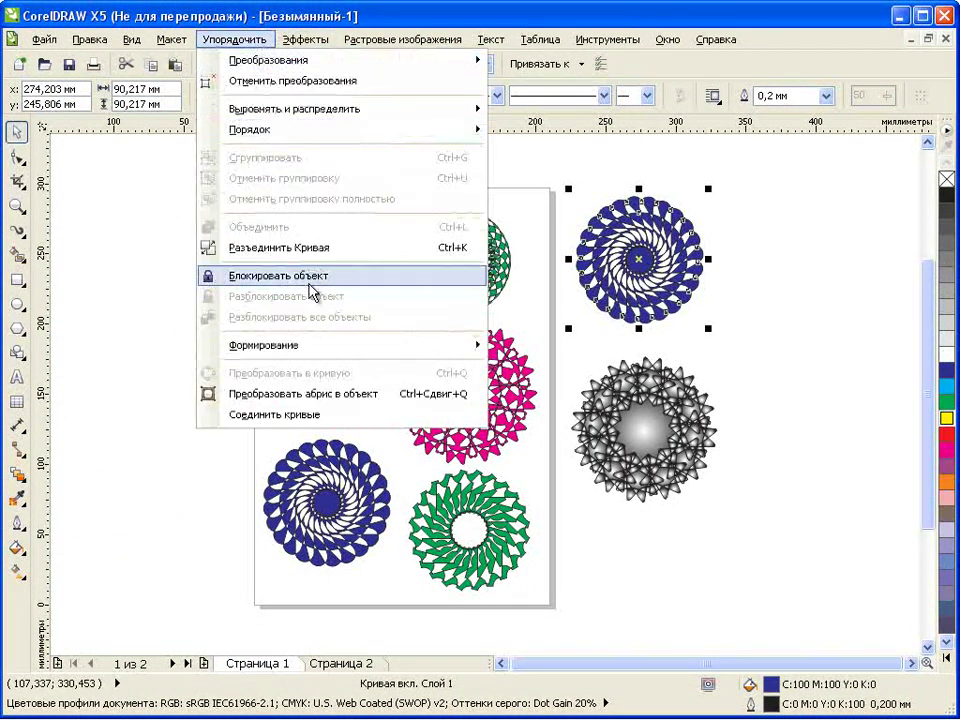
mouse_move(315, 347)
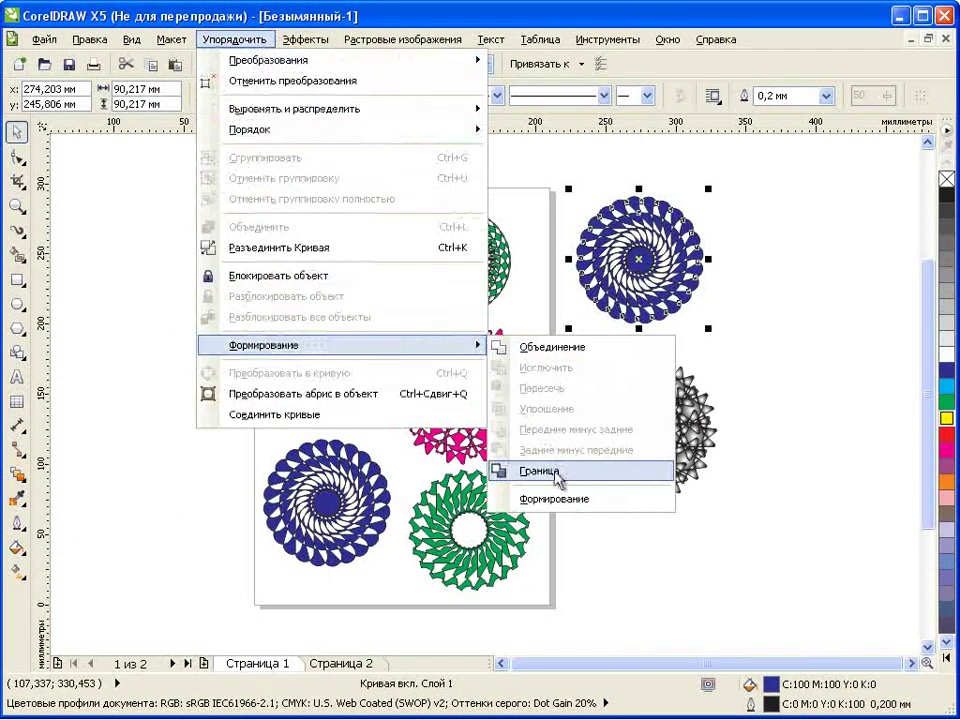
left_click(557, 478)
left_click(744, 311)
left_click_drag(704, 268, 853, 310)
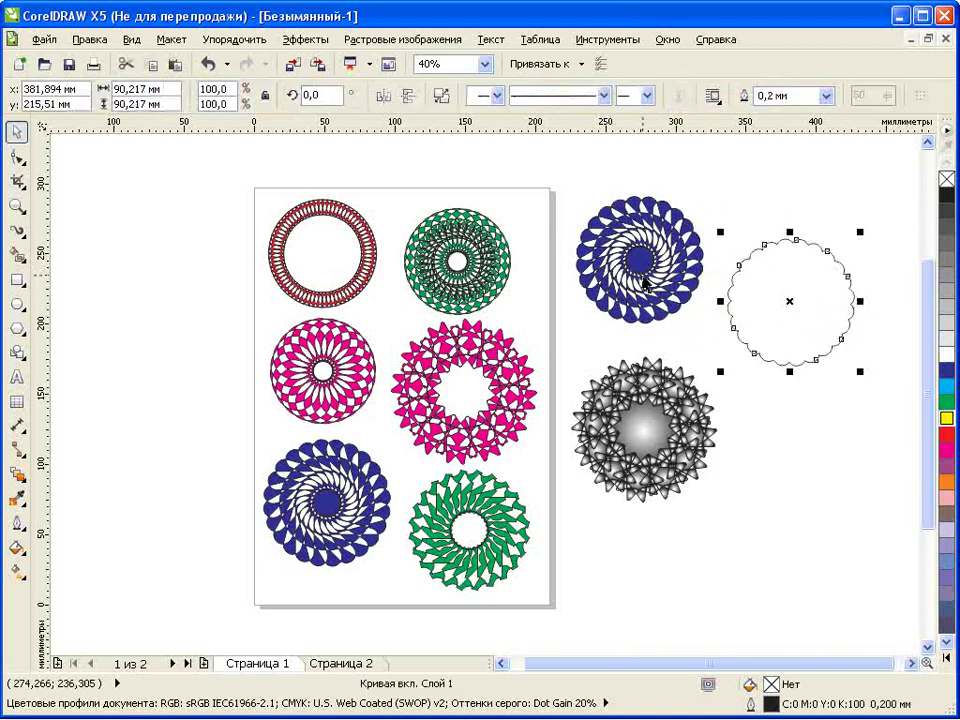
Apply the first CustomMediaStrokes artistic media stroke to the copied blue rosette.
left_click(641, 283)
left_click(17, 205)
left_click_drag(566, 168, 710, 330)
key("space")
left_click(303, 39)
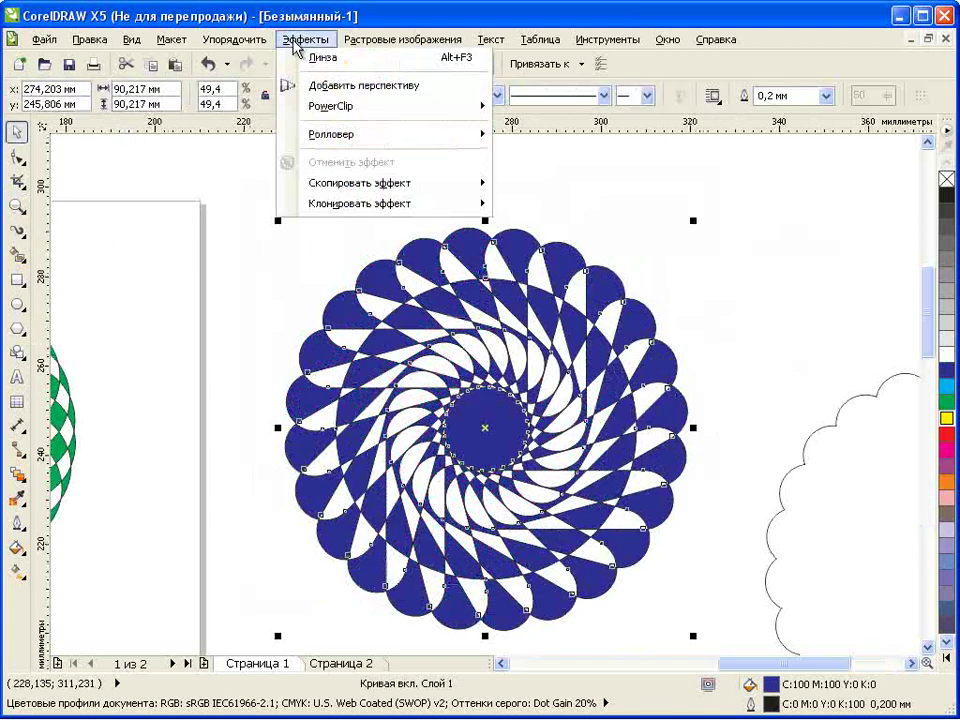
left_click(340, 130)
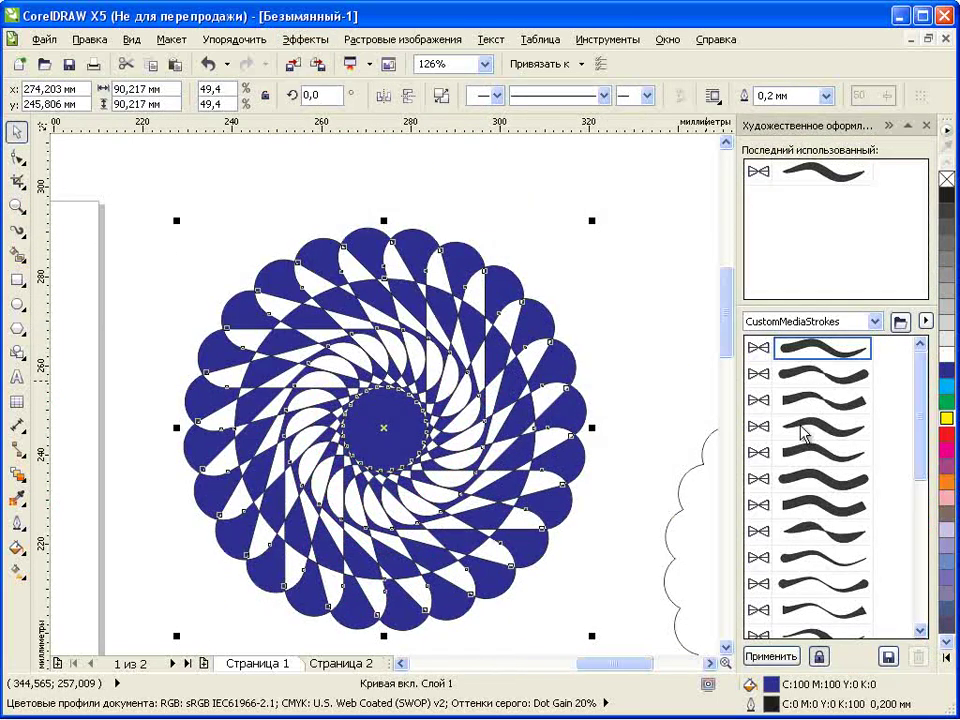
left_click(16, 230)
left_click(130, 293)
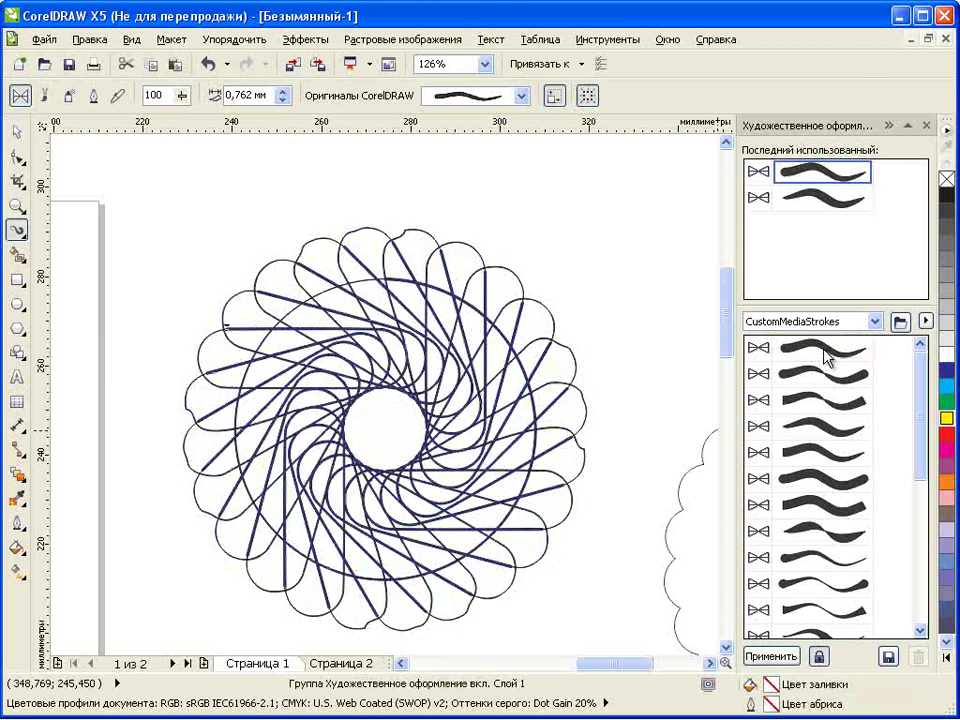
Set the rosette's artistic stroke width to 0.871 mm and apply the fourth CustomMediaStrokes stroke, tapered at both ends.
key("space")
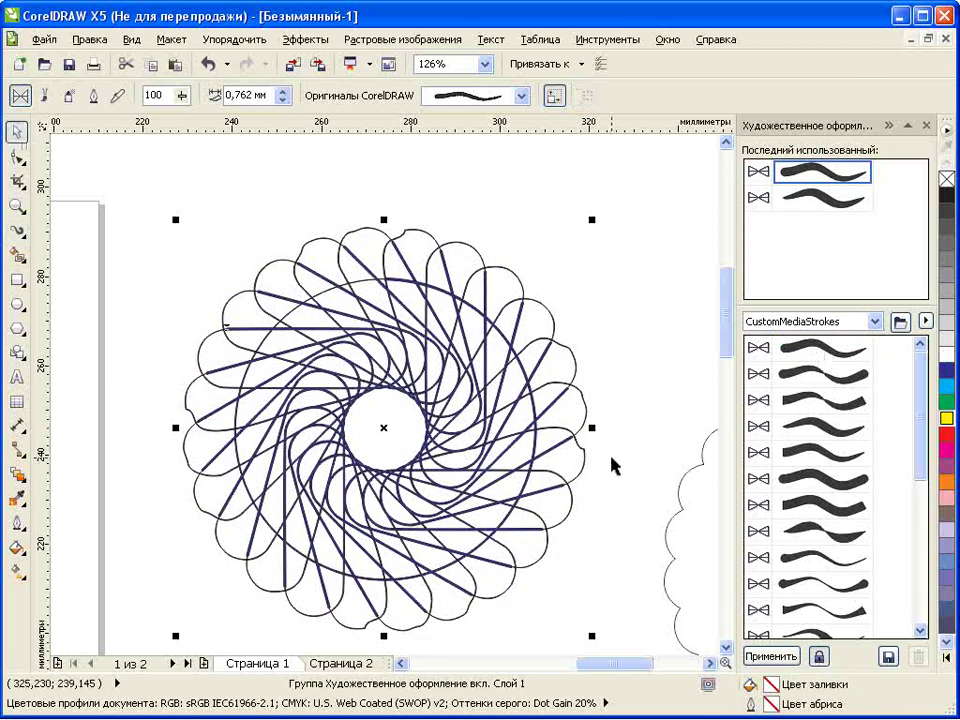
left_click(283, 90)
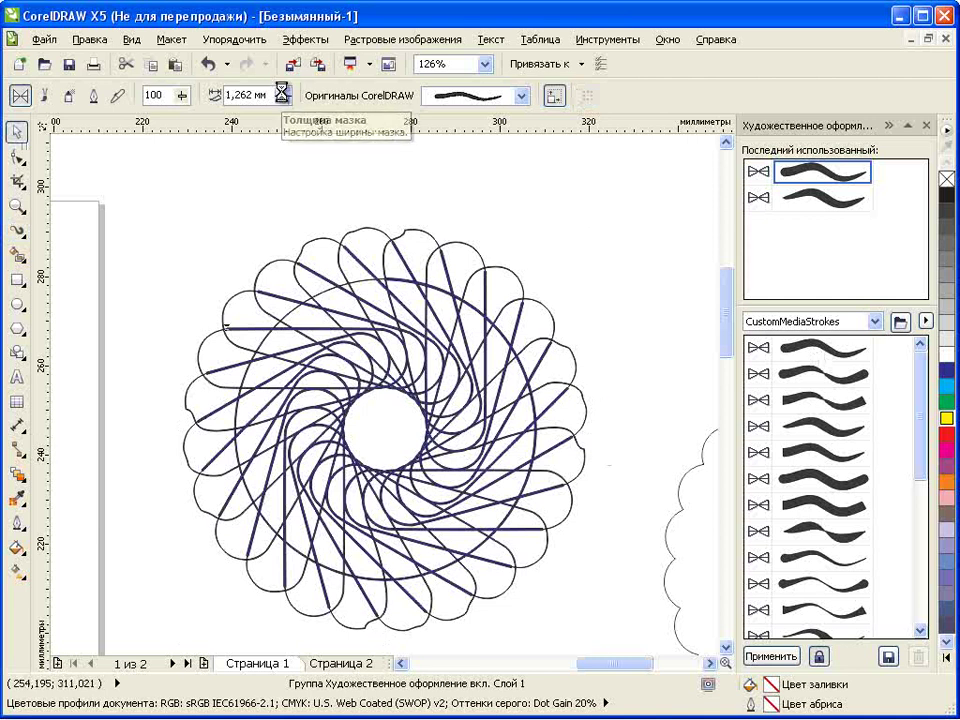
key("space")
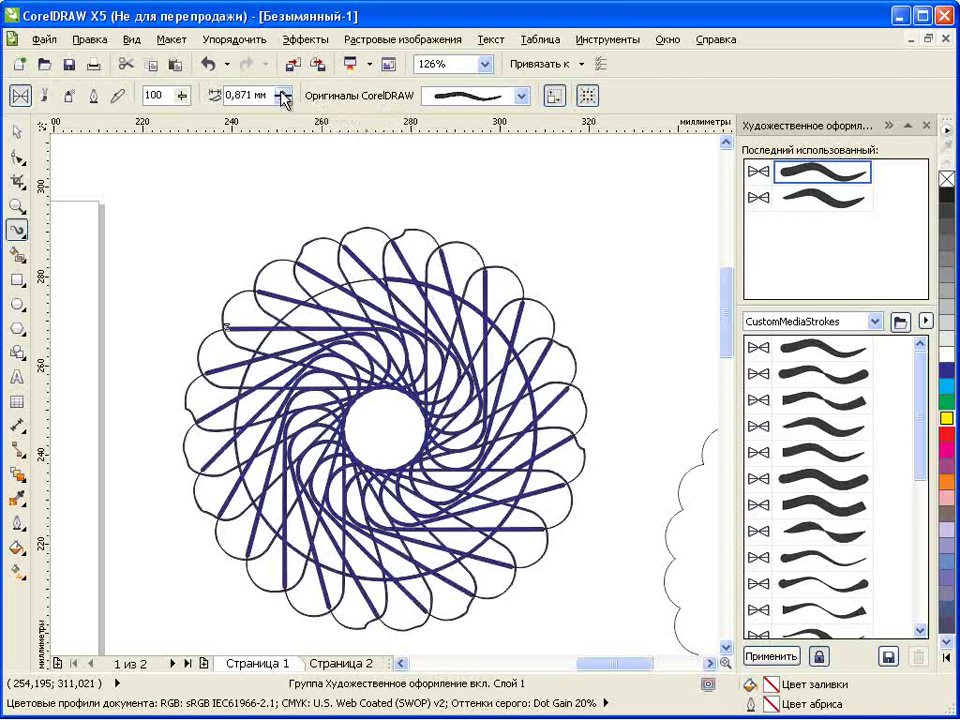
left_click(832, 425)
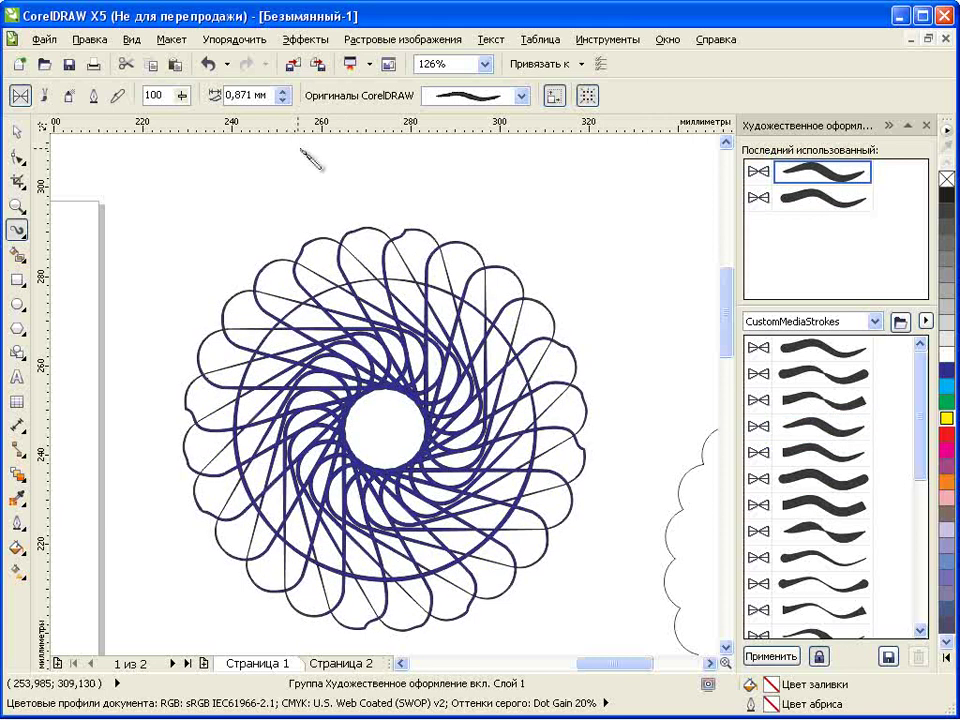
Set the artistic stroke width of the copied rosette to 0.762 mm.
left_click(287, 90)
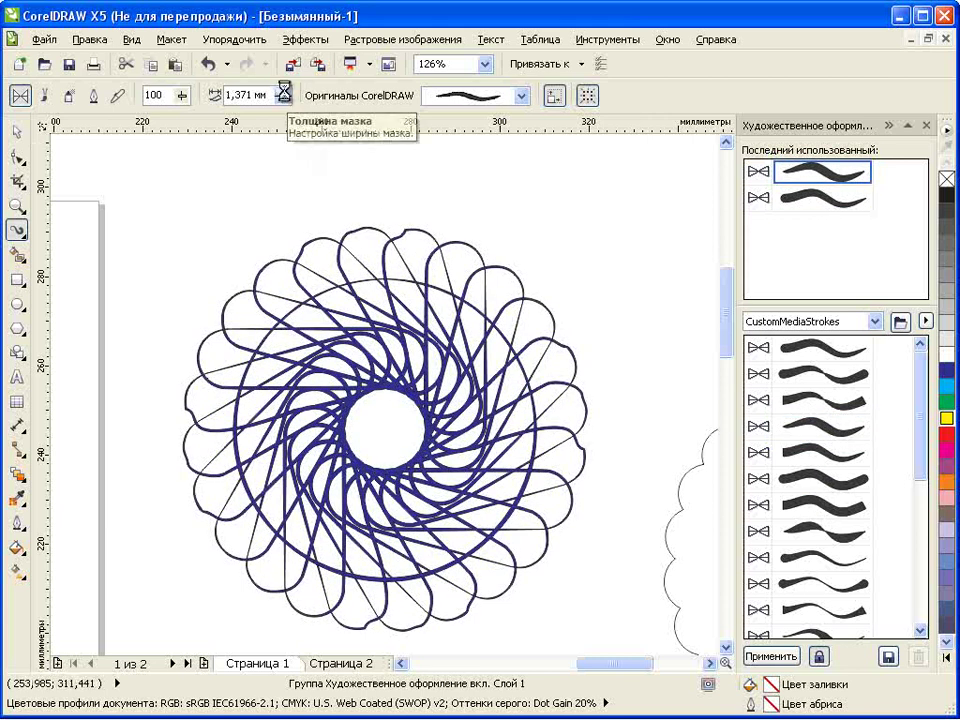
left_click(284, 96)
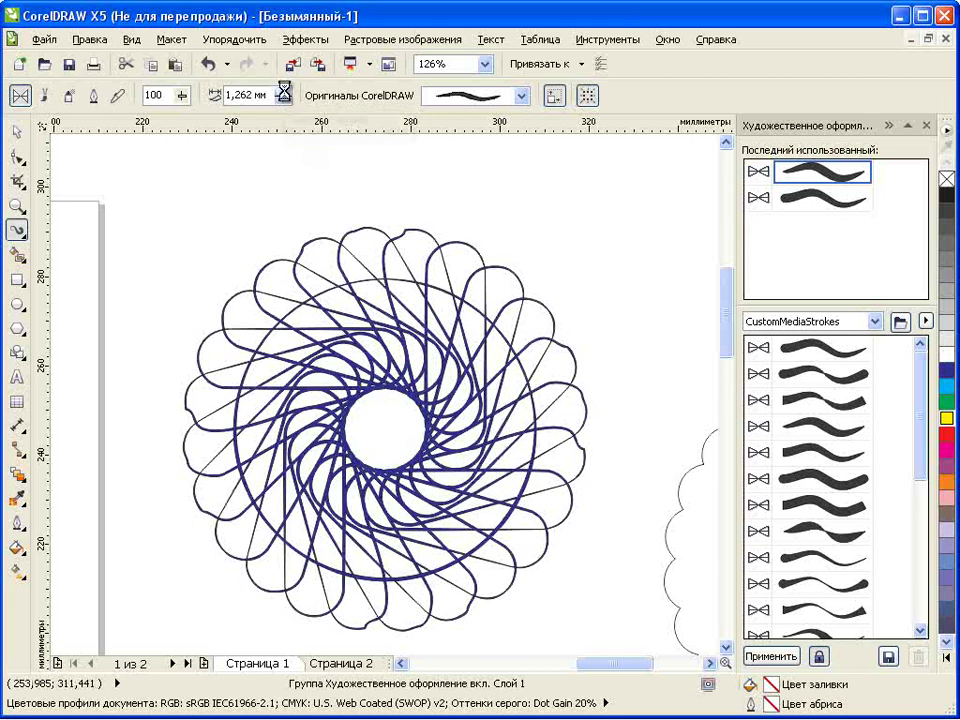
left_click(284, 97)
left_click(284, 88)
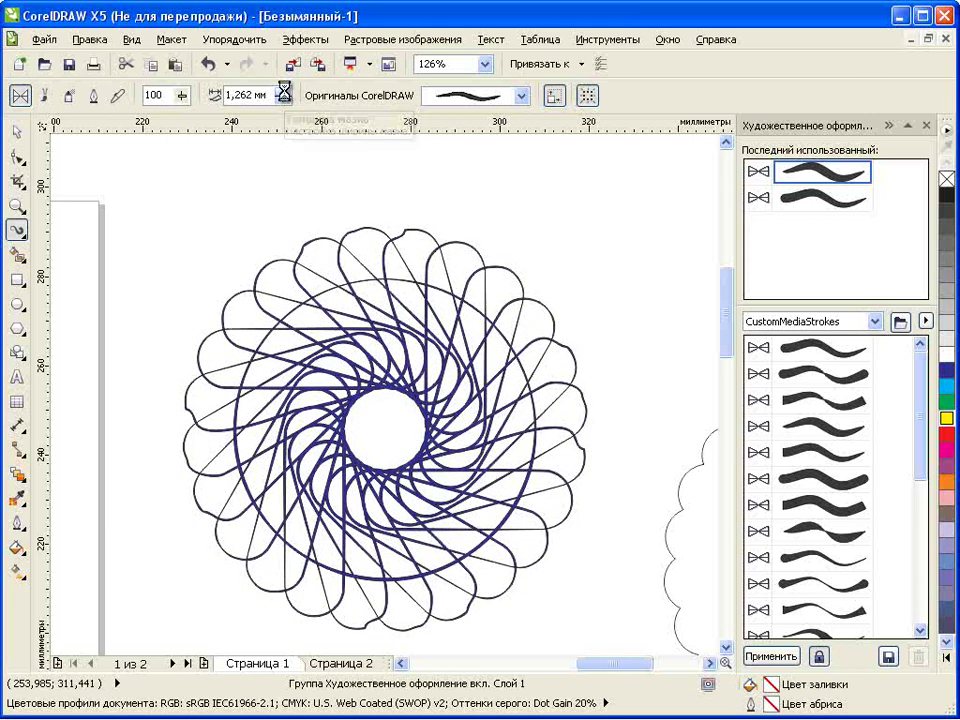
left_click(284, 97)
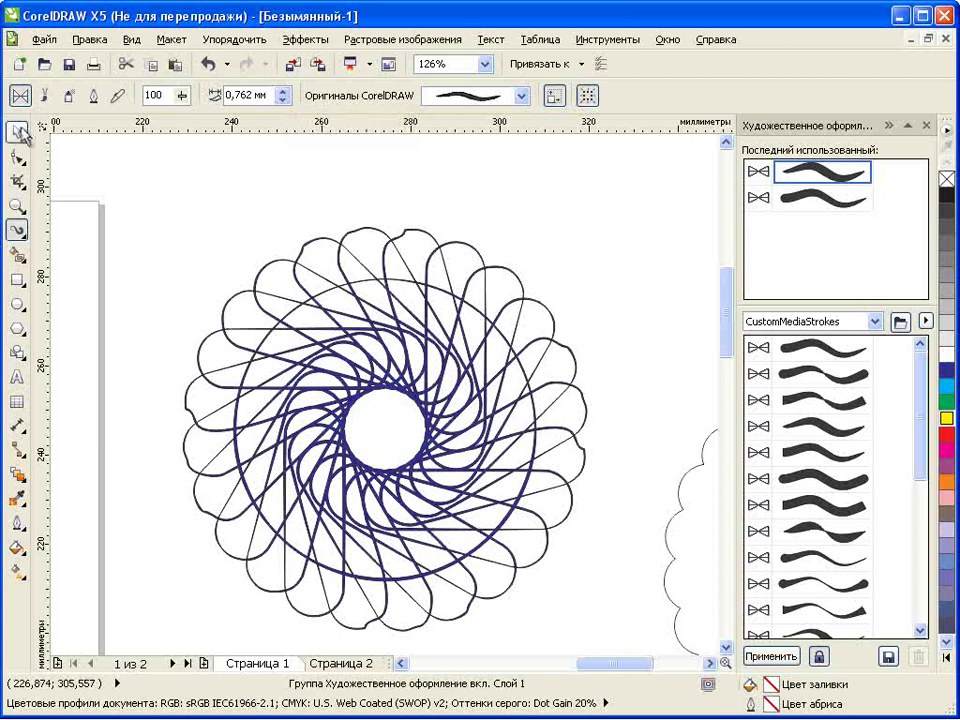
Break apart the artistic media group, delete the solid blue rosette and shift the remaining strokes to about 277, 255 mm.
key("space")
left_click(213, 41)
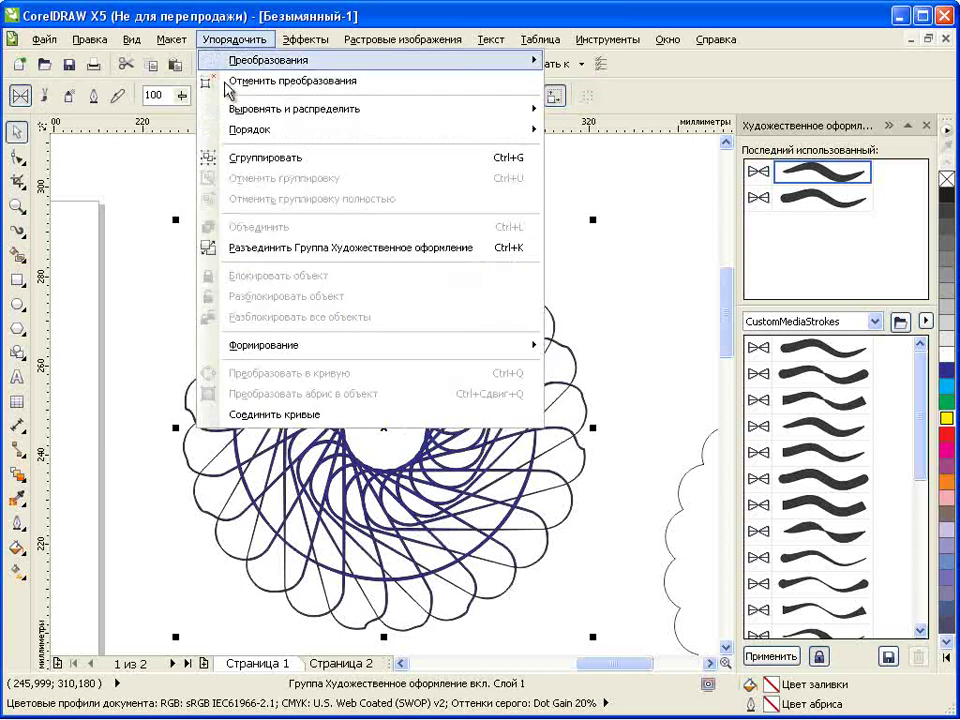
left_click(291, 250)
left_click(624, 285)
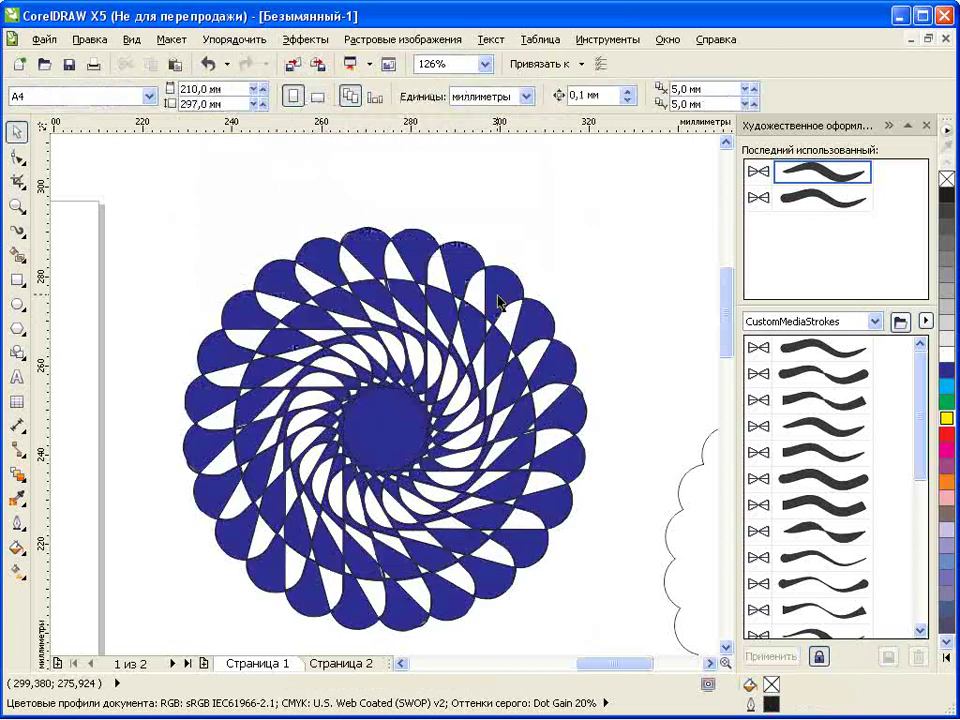
left_click(490, 290)
key("Delete")
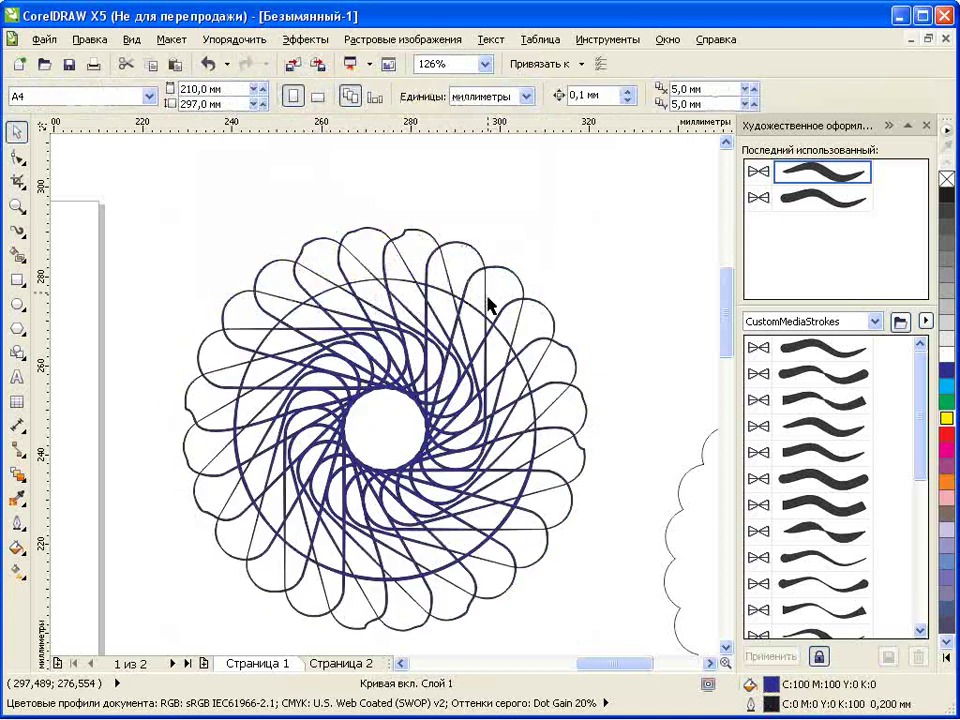
left_click_drag(488, 292, 499, 252)
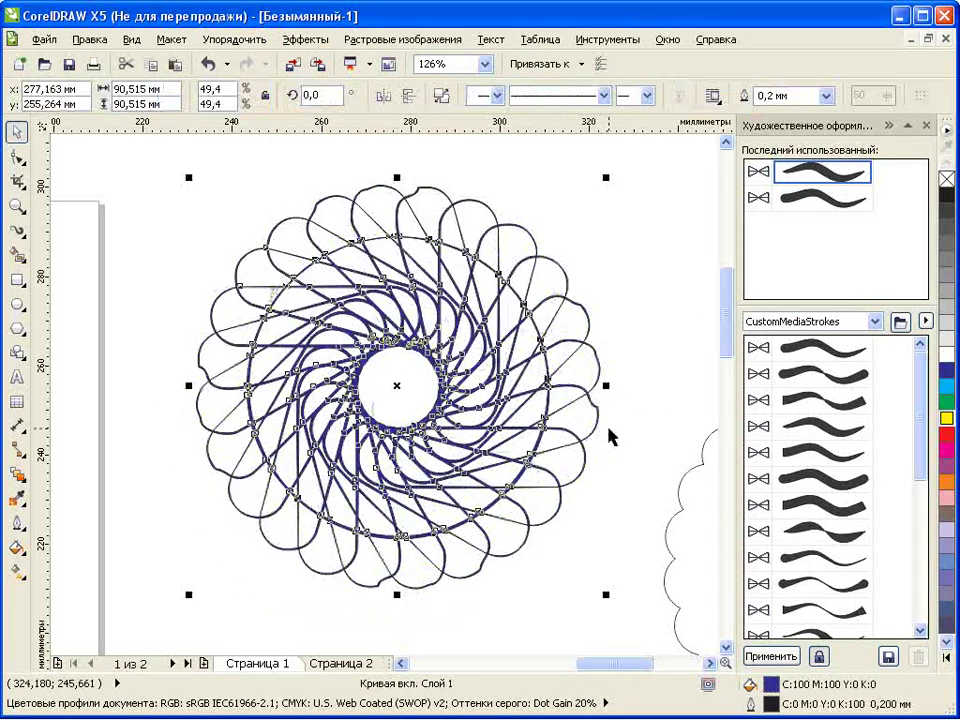
Fill the scalloped boundary shape with orange and move it over the stroke rosette to about 287, 251 mm.
left_click(678, 499)
left_click(945, 481)
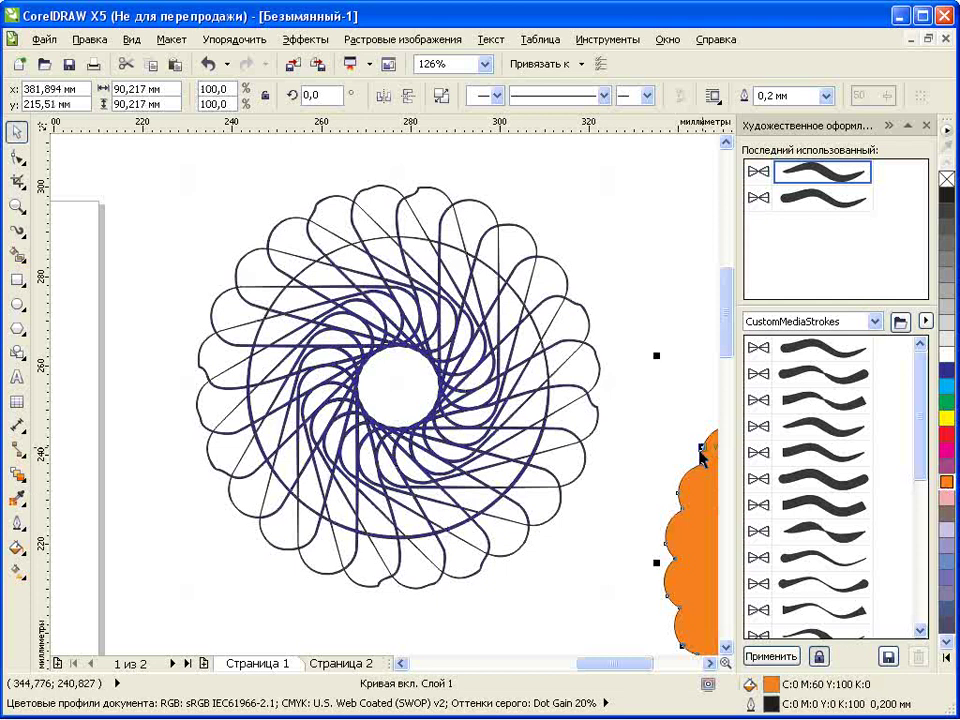
left_click_drag(699, 489, 210, 253)
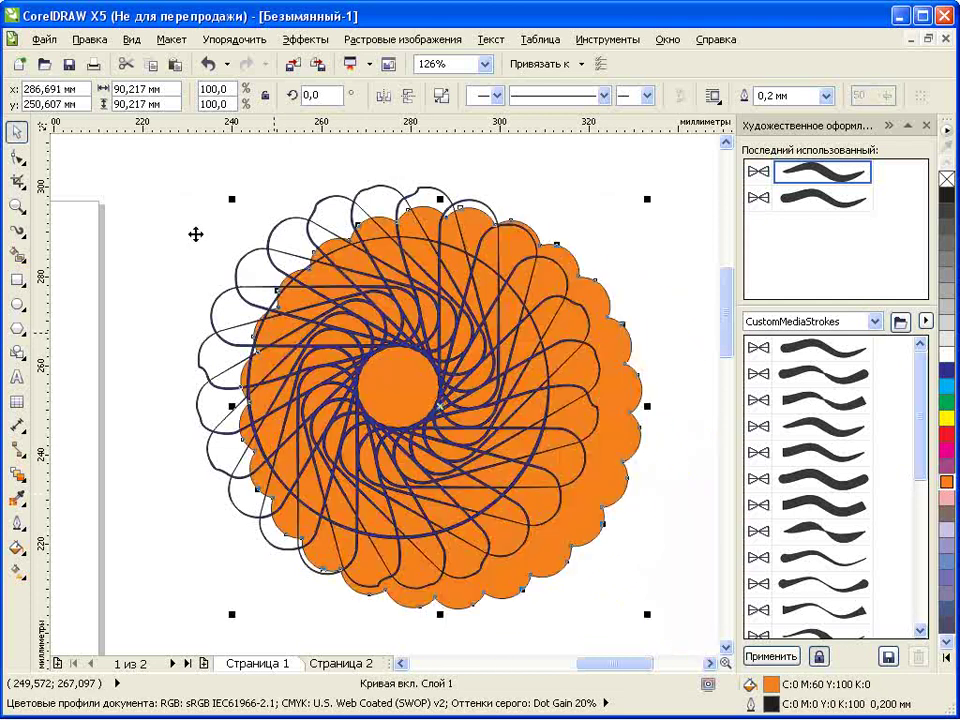
Centre the stroke rosette and the orange shape on each other and cut the strokes out with Back Minus Front.
left_click_drag(171, 180, 649, 583)
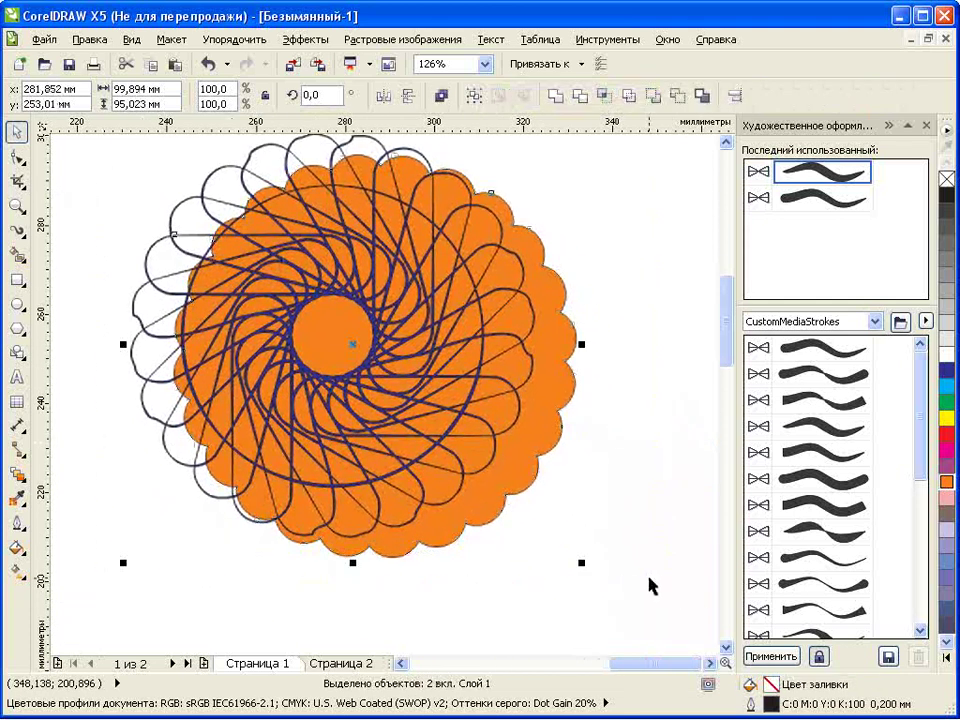
key("c")
key("e")
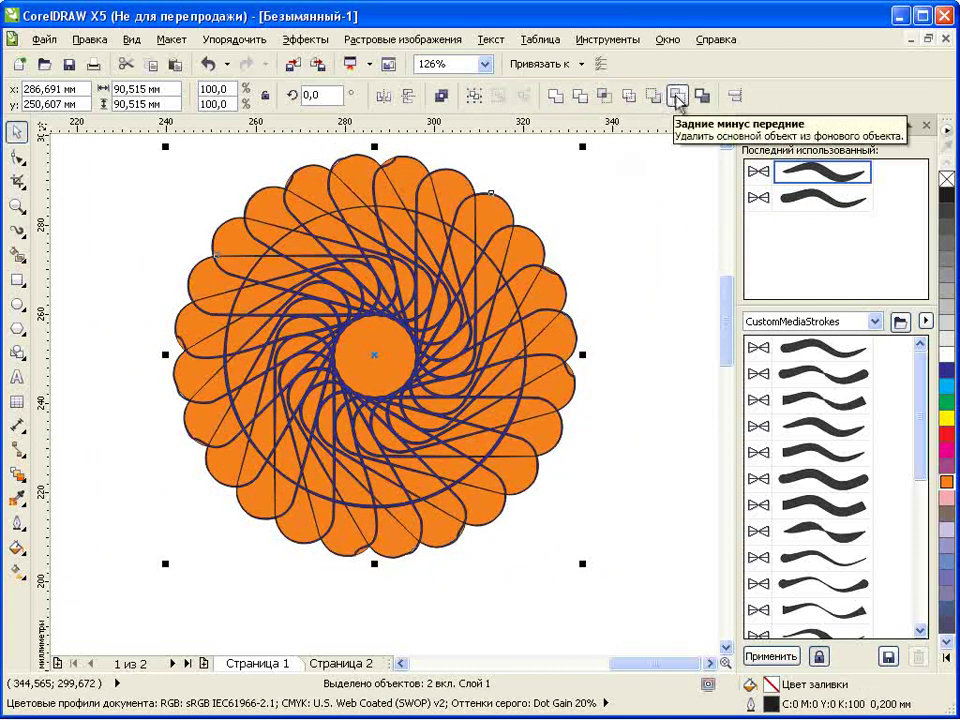
left_click(678, 96)
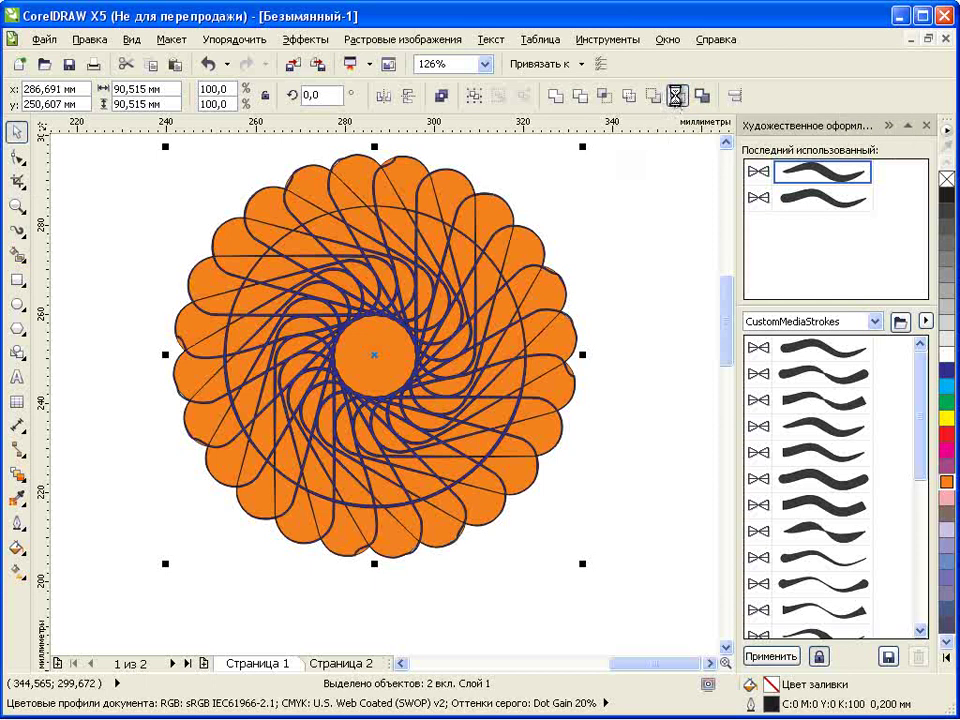
Give the cut-out rosette a radial black-to-white fountain fill with its centre offset -27% horizontally and 23% vertically.
left_click(20, 550)
left_click(60, 568)
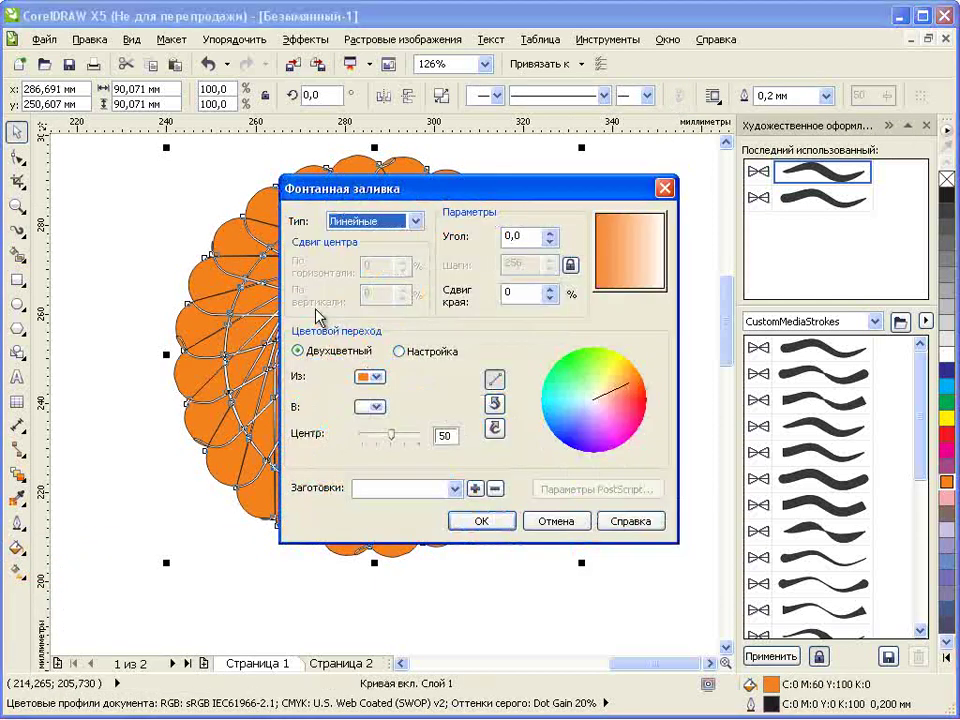
left_click(416, 221)
left_click(358, 251)
left_click(376, 377)
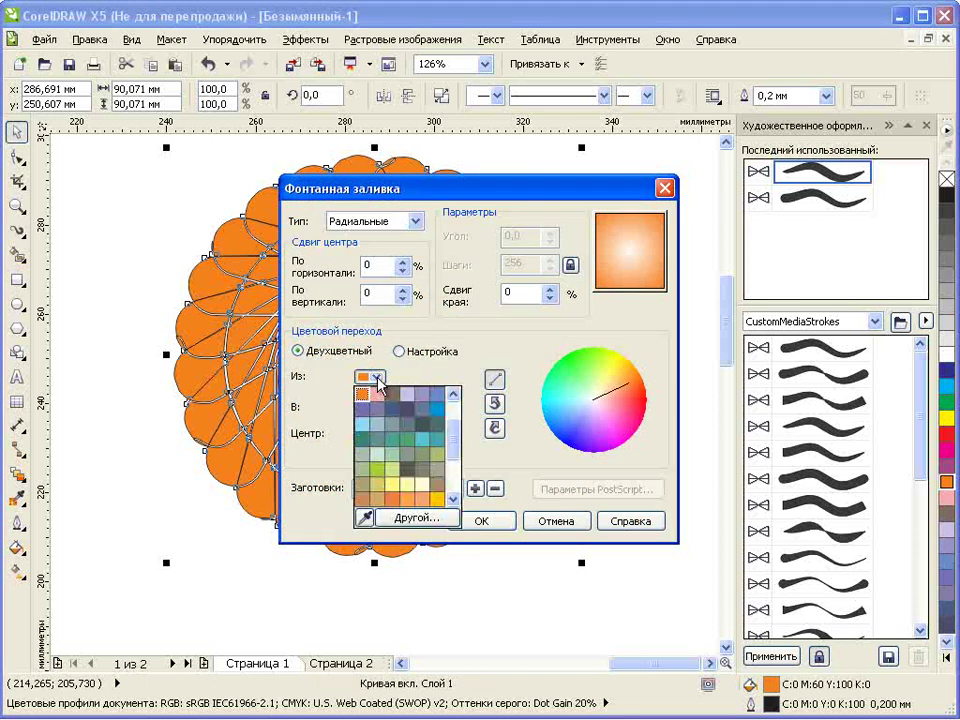
scroll(425, 430, "up", 2)
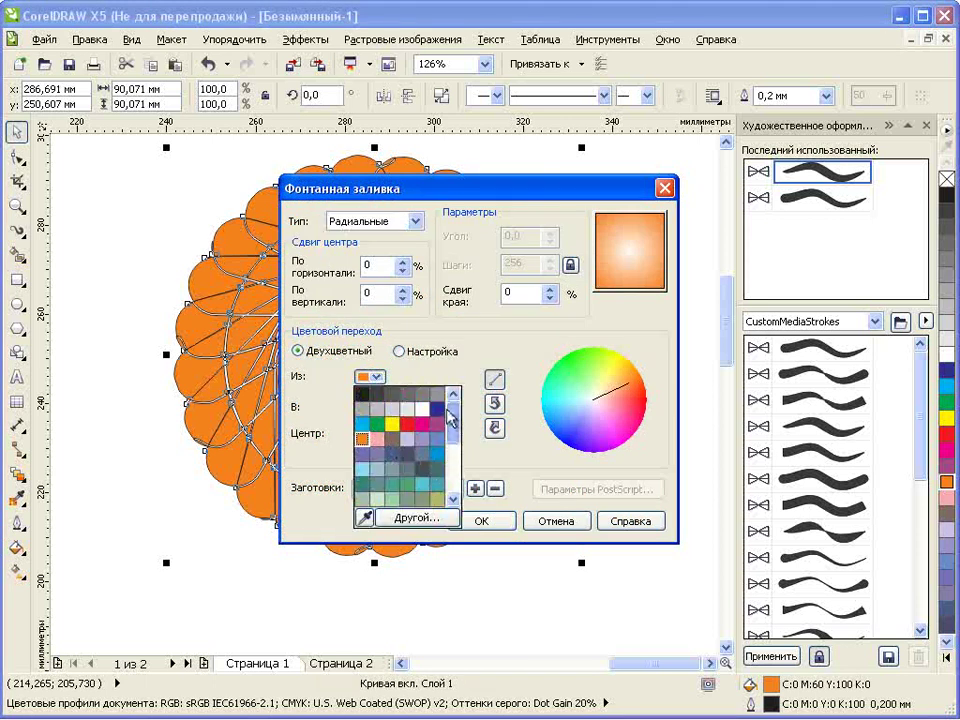
left_click(367, 395)
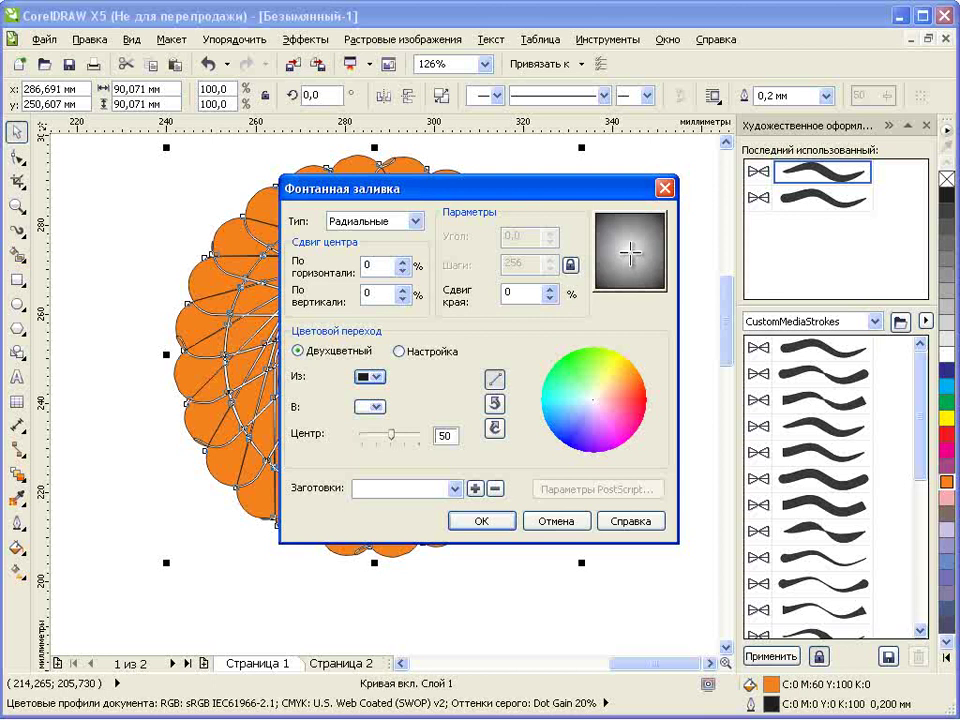
left_click_drag(628, 252, 612, 233)
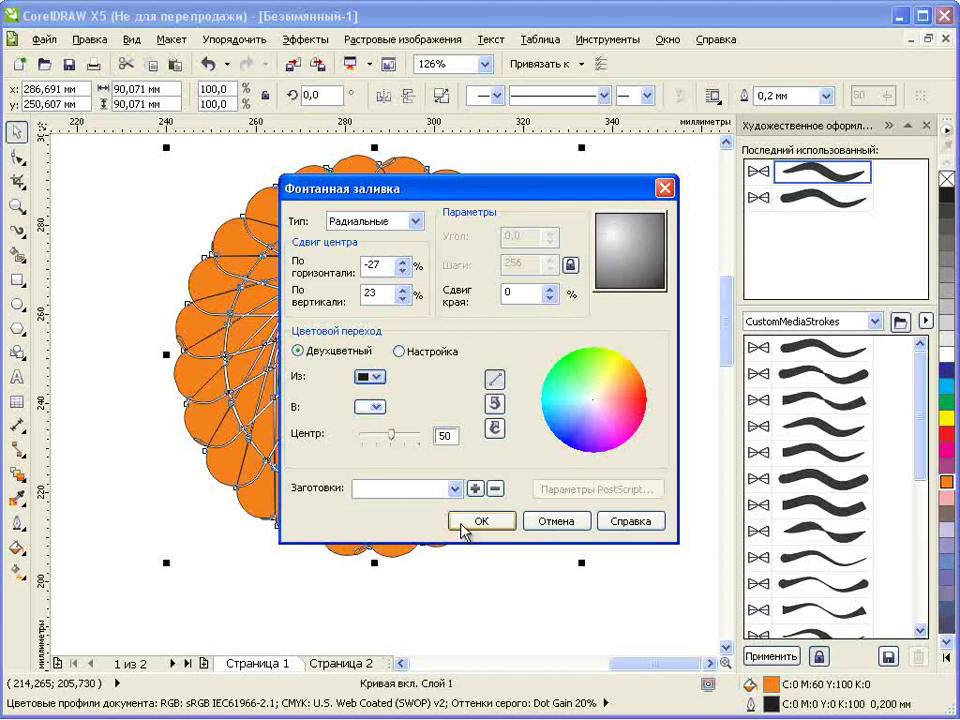
left_click(463, 521)
Break the gradient-filled rosette curve apart into separate pieces.
left_click(212, 41)
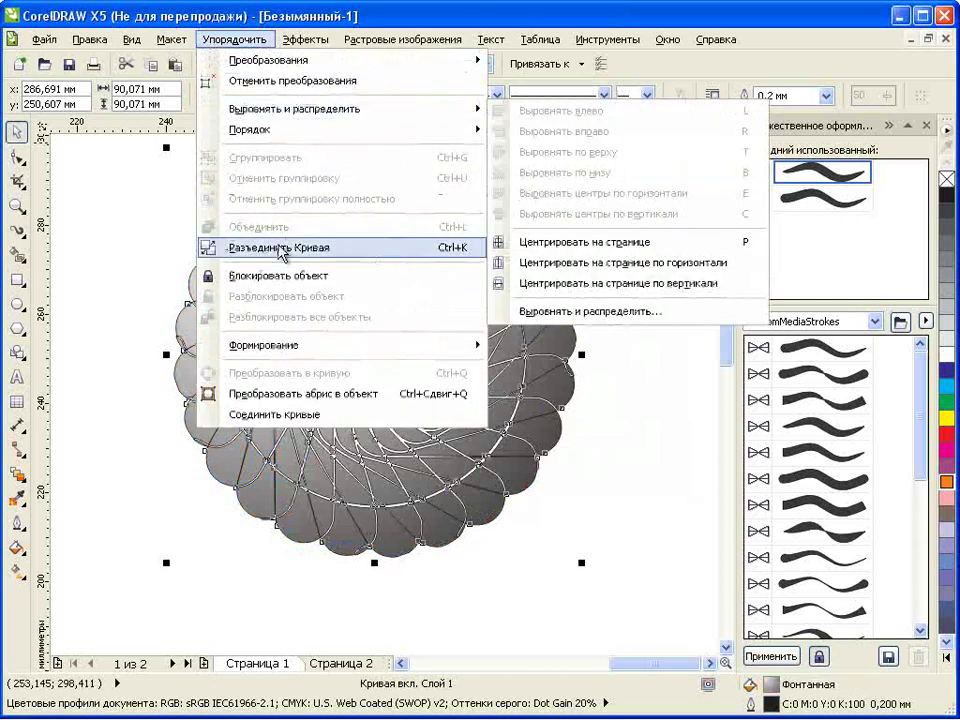
left_click(279, 247)
left_click(17, 205)
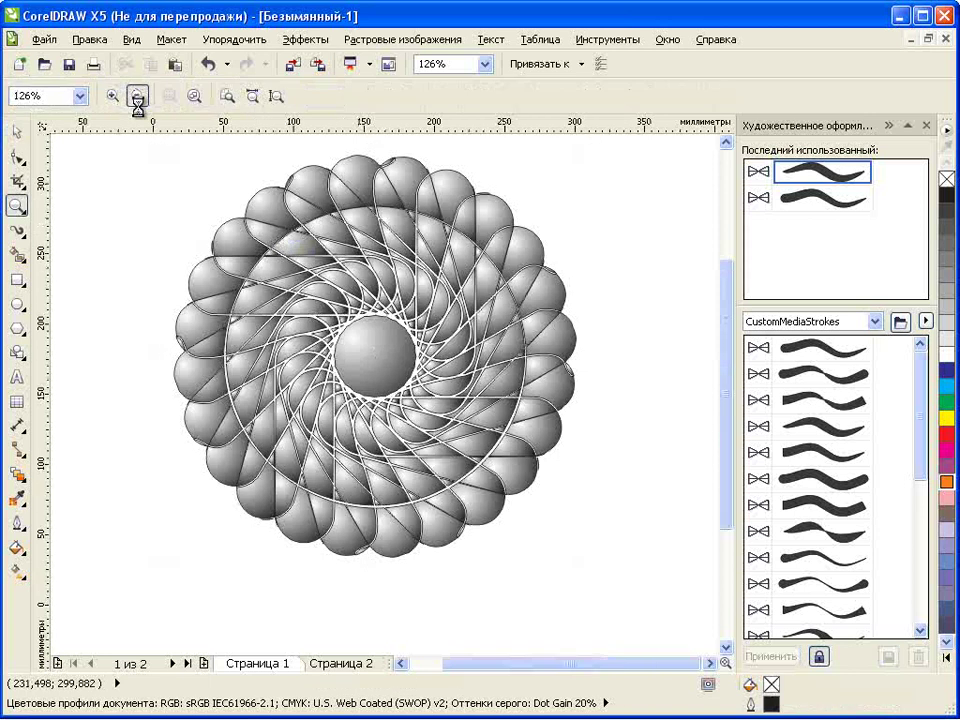
left_click(137, 95)
left_click(17, 131)
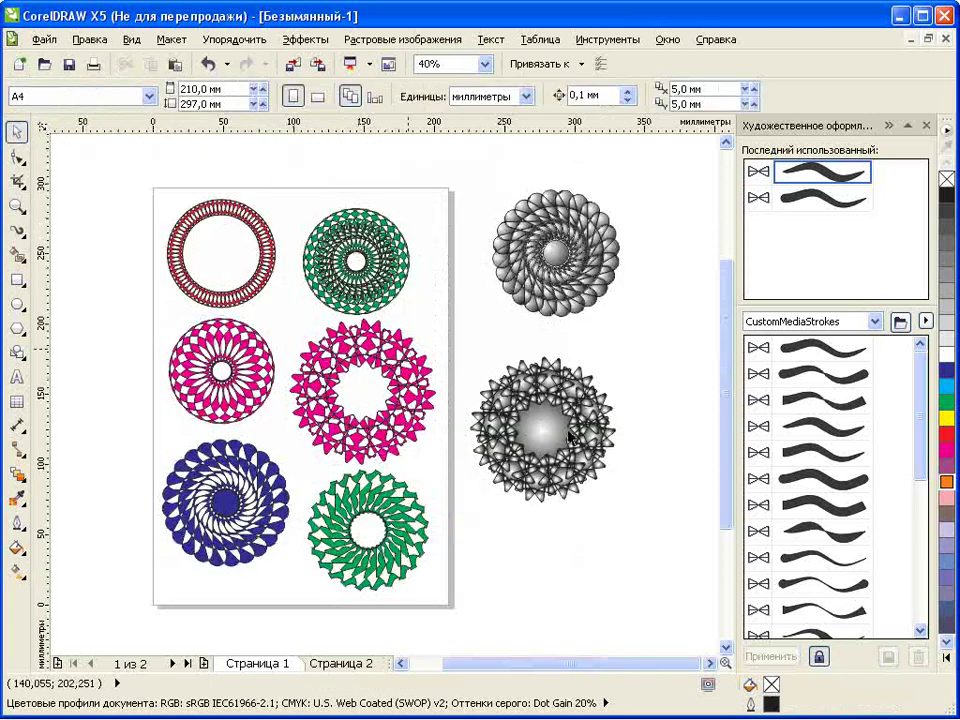
Group all pieces of the upper grey rosette and move it closer to the grey rosette below it.
left_click(550, 308)
left_click_drag(476, 173, 643, 338)
left_click(480, 93)
left_click_drag(554, 252, 533, 279)
left_click(702, 633)
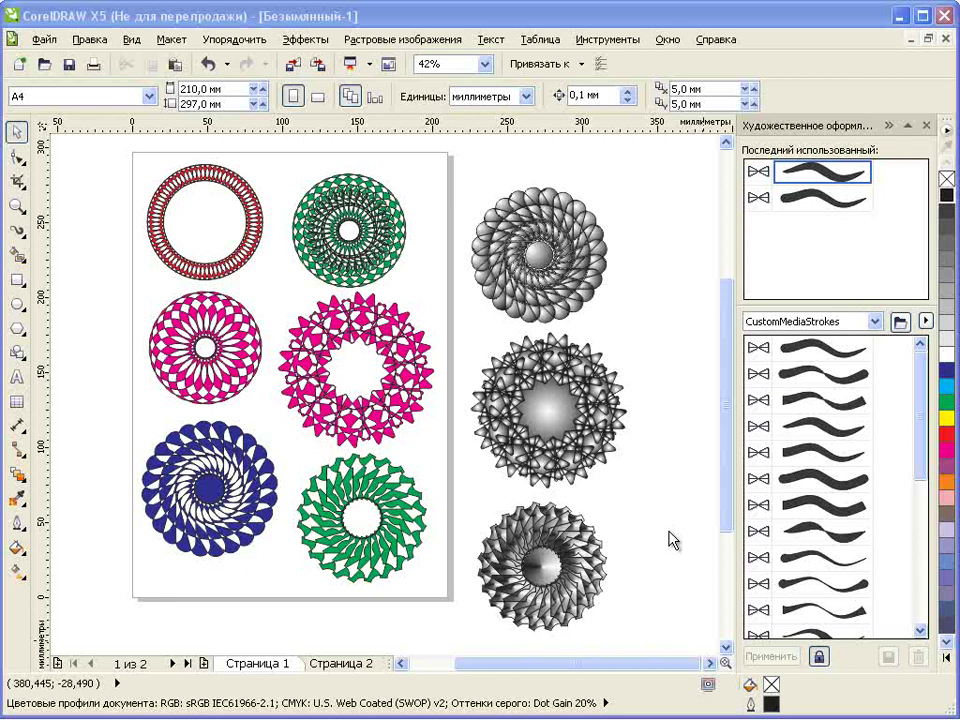
Draw a black-filled rectangle about 126 × 317 mm as a backdrop behind the three grey rosettes beside the page.
left_click(15, 283)
left_click_drag(454, 163, 641, 640)
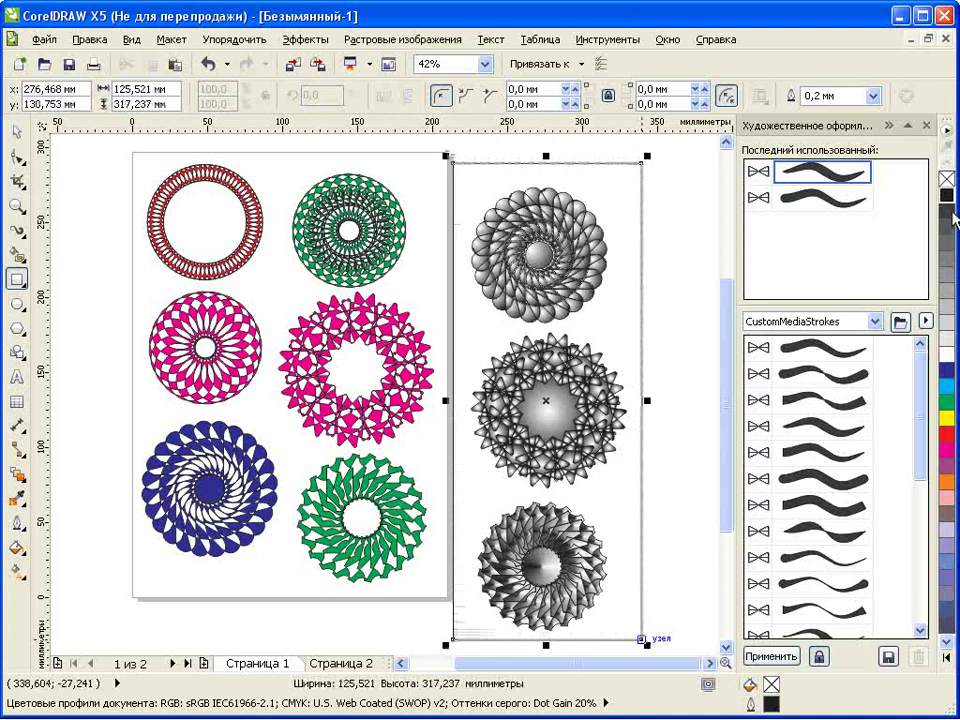
left_click(946, 195)
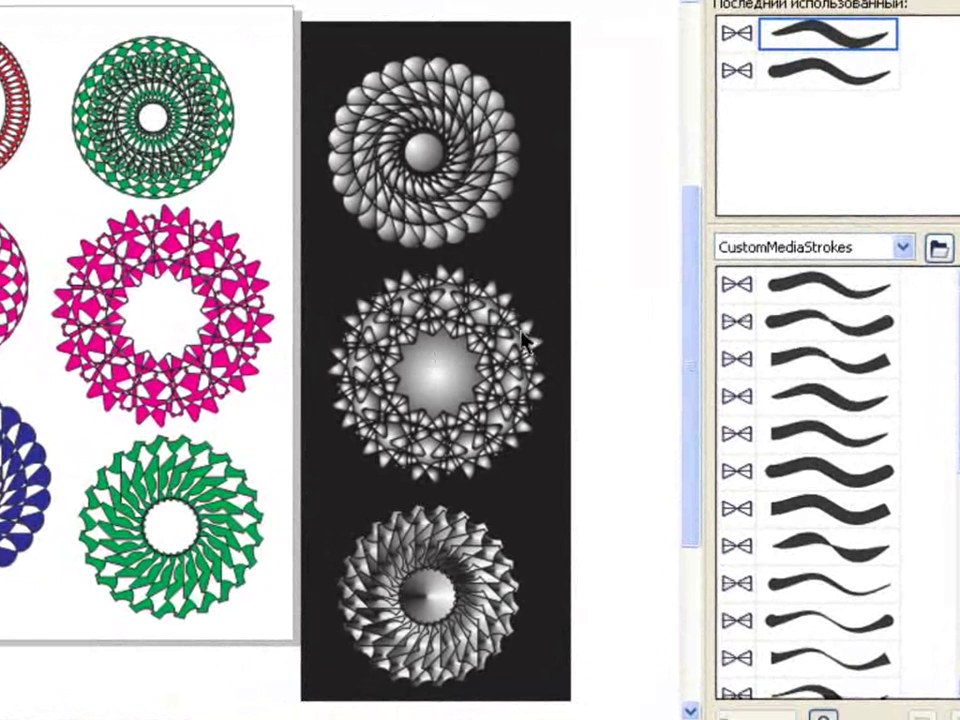
left_click(503, 324)
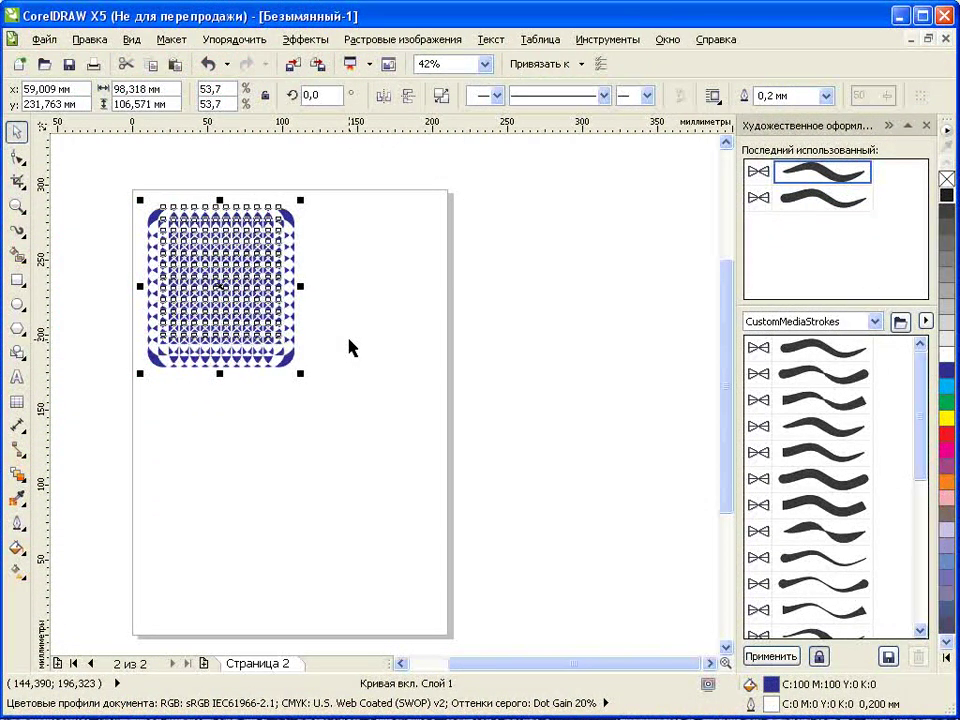
Create a boundary shape from the blue square pattern on page 2, placed at about 123, 92 mm and filled yellow.
left_click(238, 40)
mouse_move(435, 344)
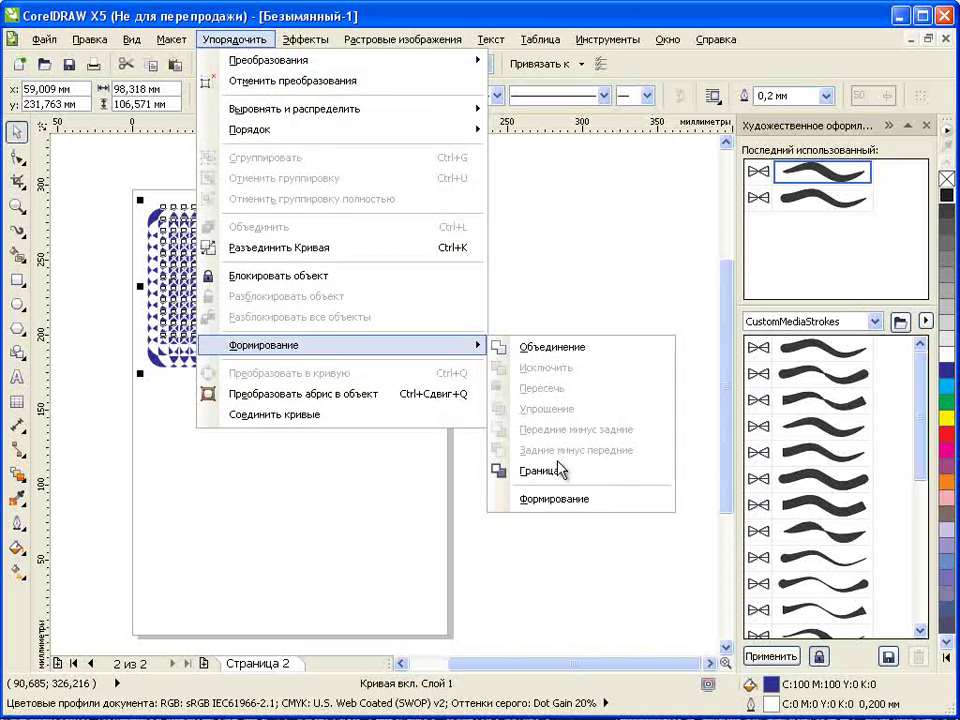
left_click(386, 447)
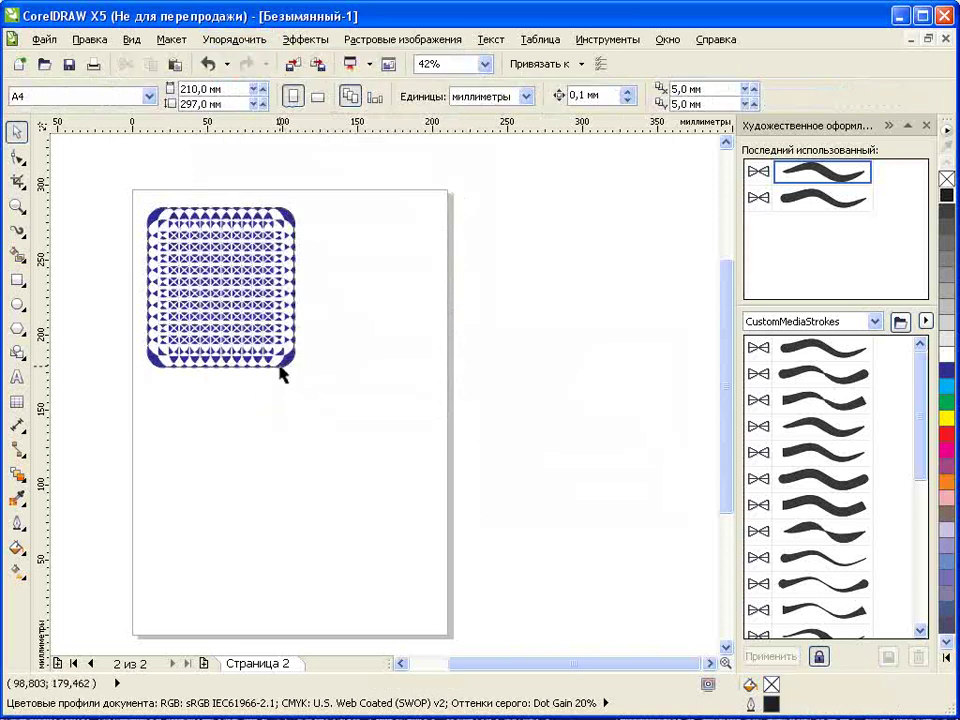
left_click_drag(280, 370, 369, 575)
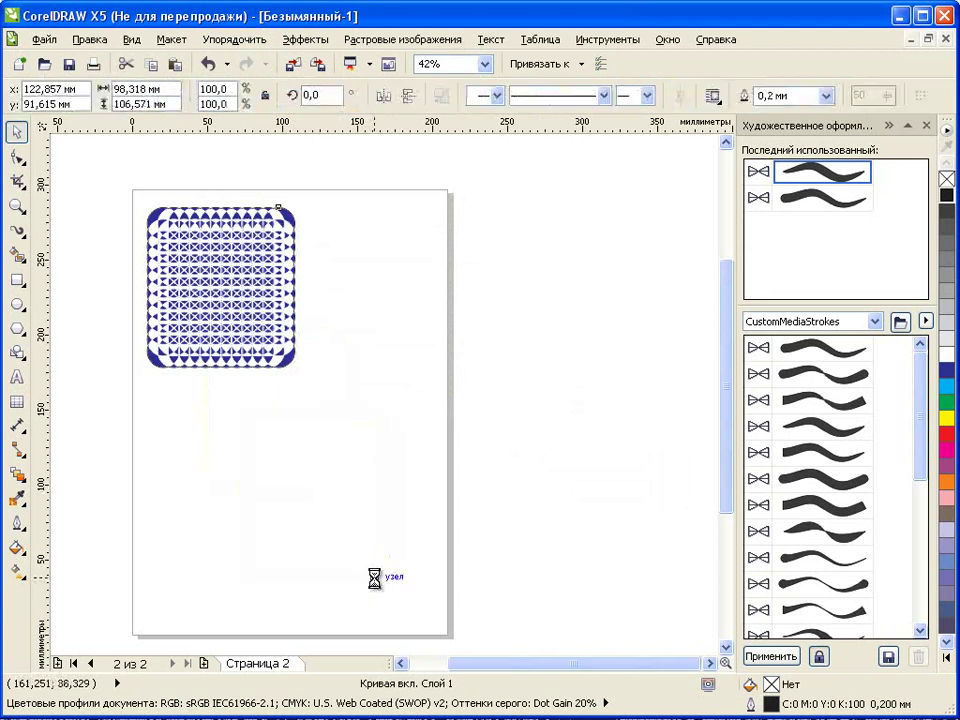
left_click(946, 418)
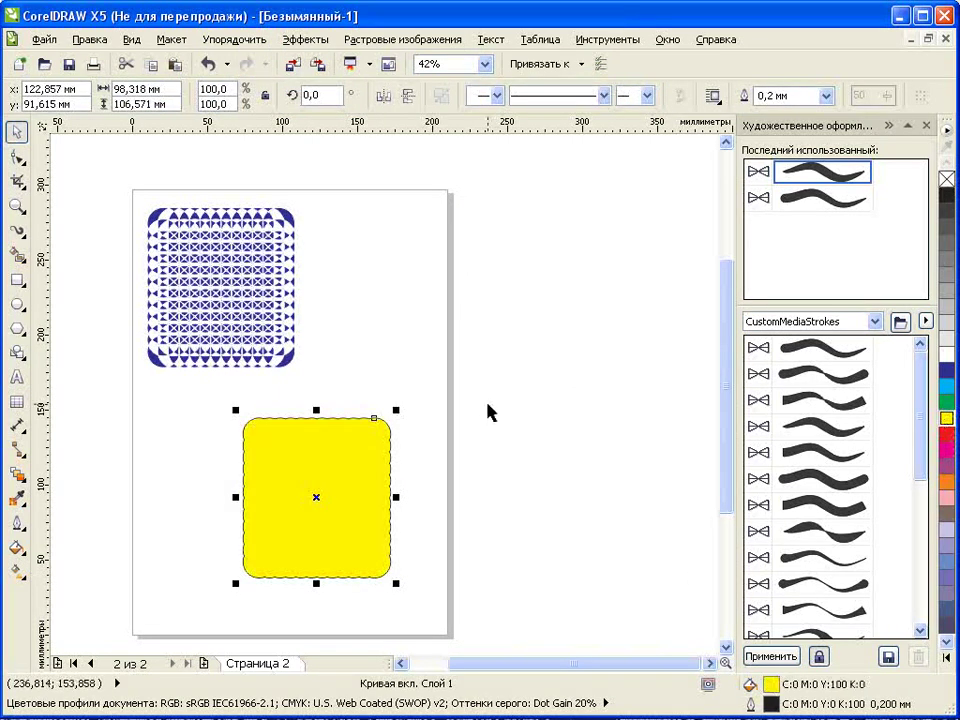
Apply the tapered artistic media stroke to the blue square pattern at a width of 0.762 mm.
left_click(280, 322)
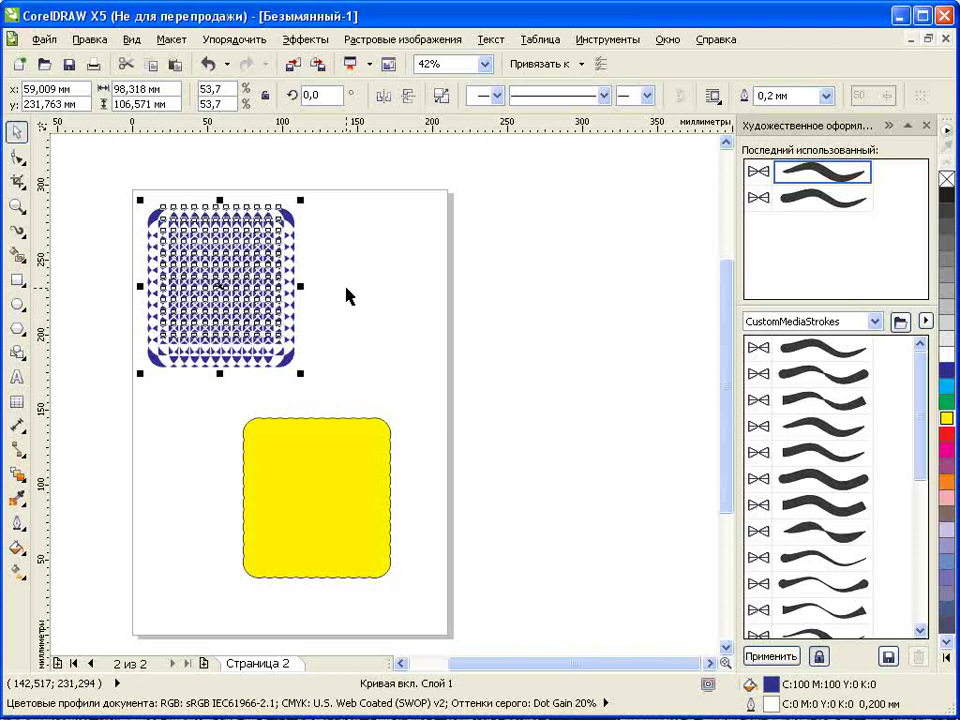
left_click(21, 236)
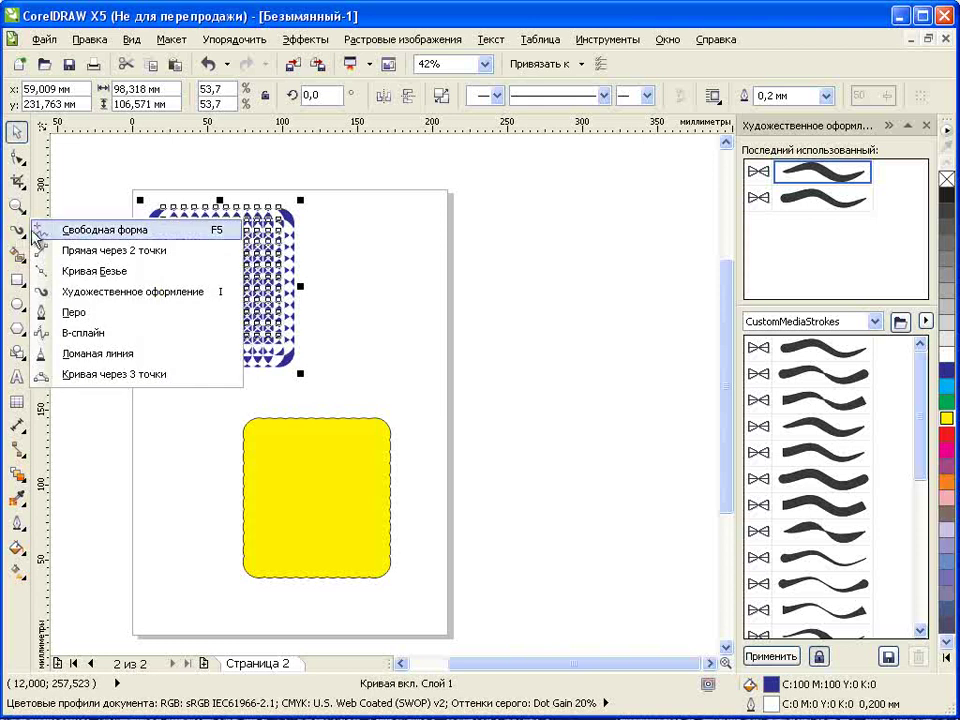
left_click(60, 289)
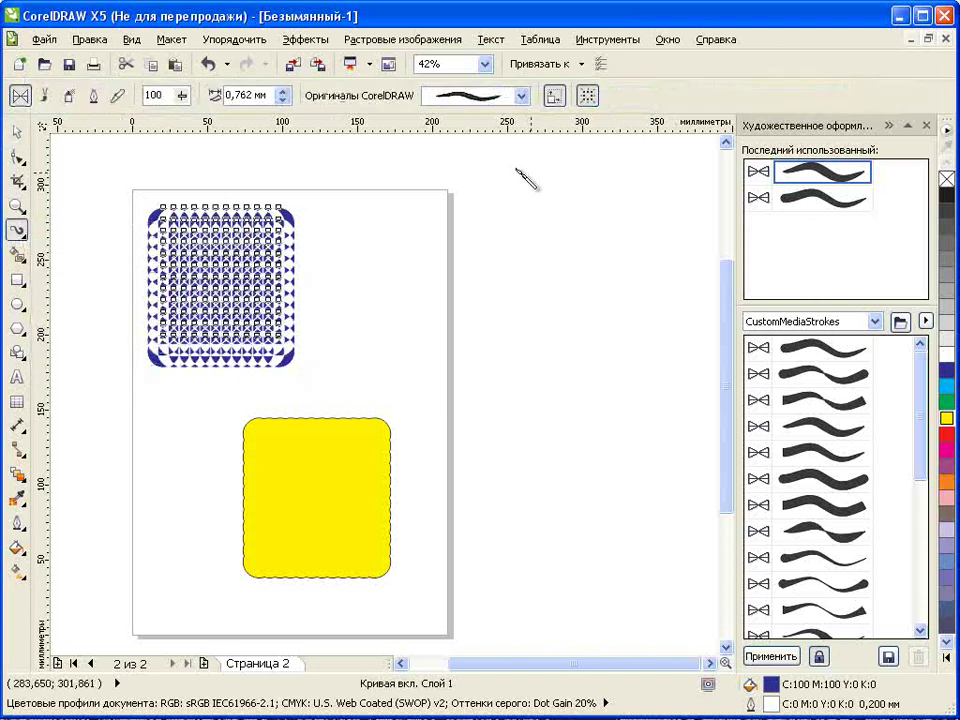
left_click(283, 99)
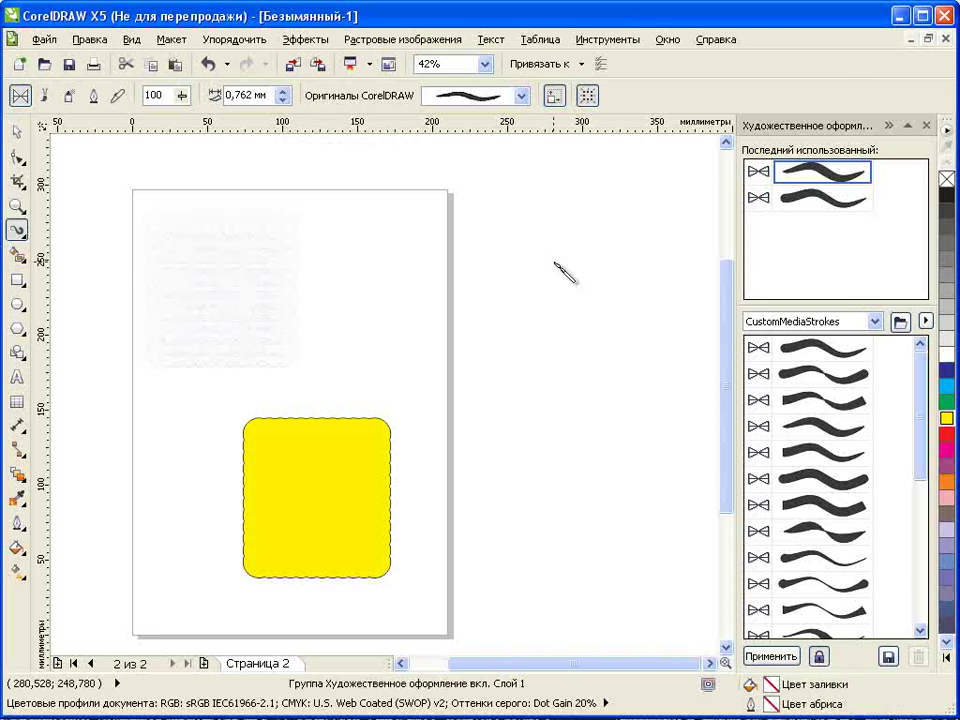
Break apart the artistic media group of the square pattern.
key("space")
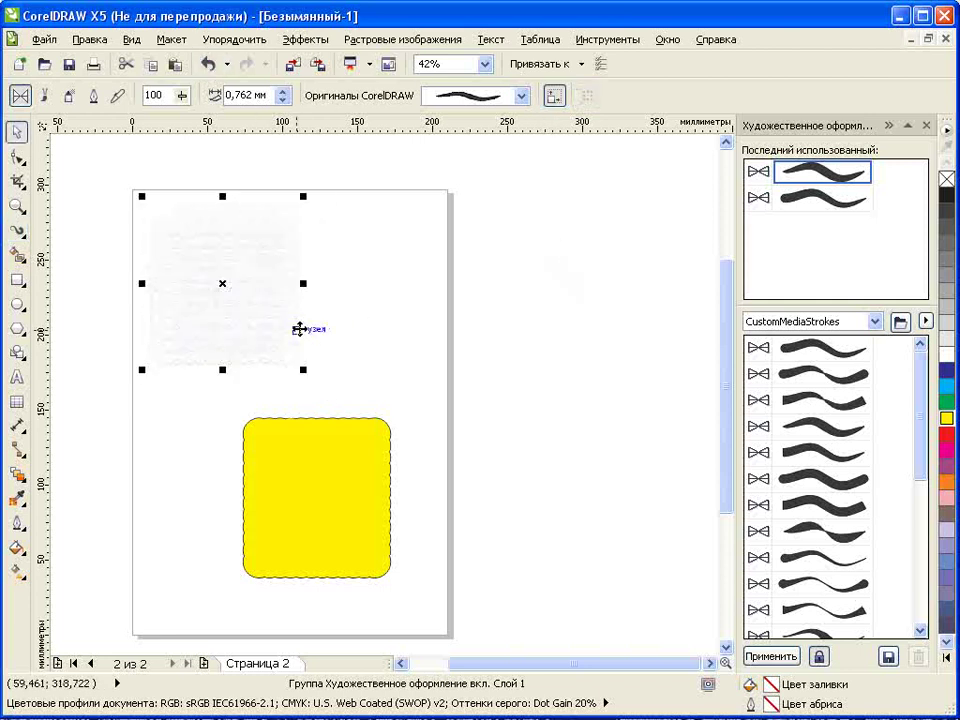
left_click(245, 40)
left_click(214, 249)
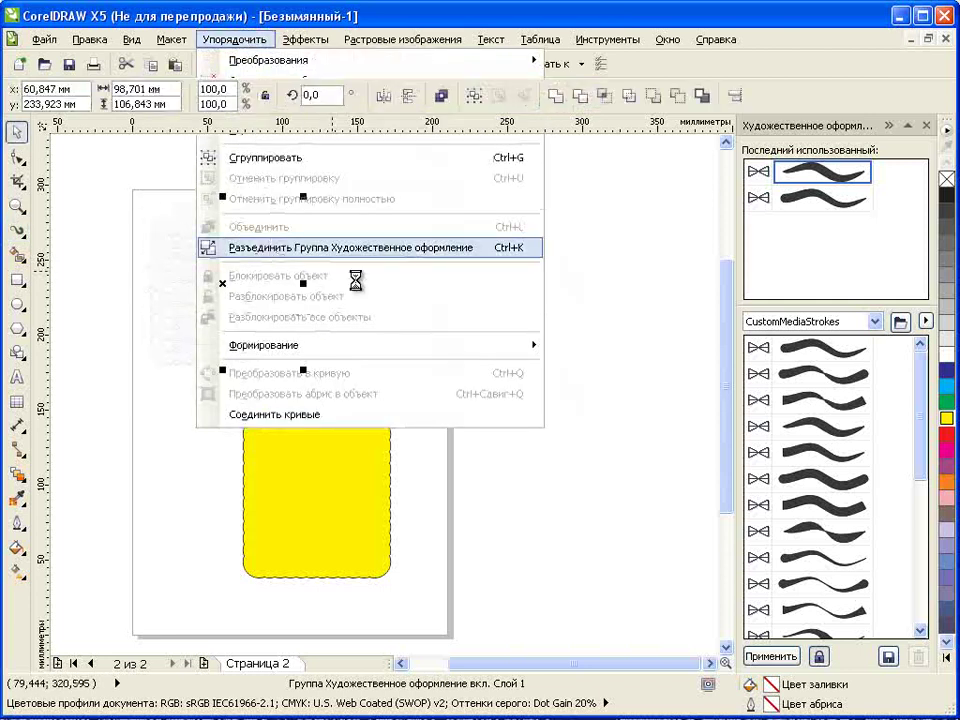
Move the original blue square pattern off the page to its right, leaving the broken-apart stroke curve in place.
left_click(318, 286)
left_click_drag(266, 272, 587, 254)
double_click(280, 298)
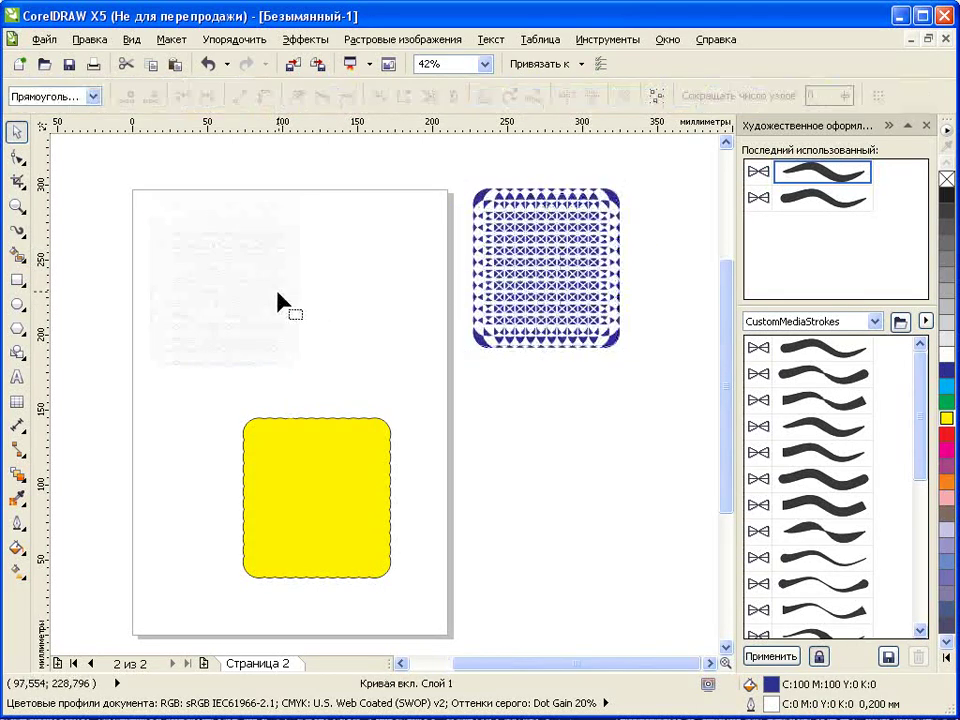
left_click(18, 131)
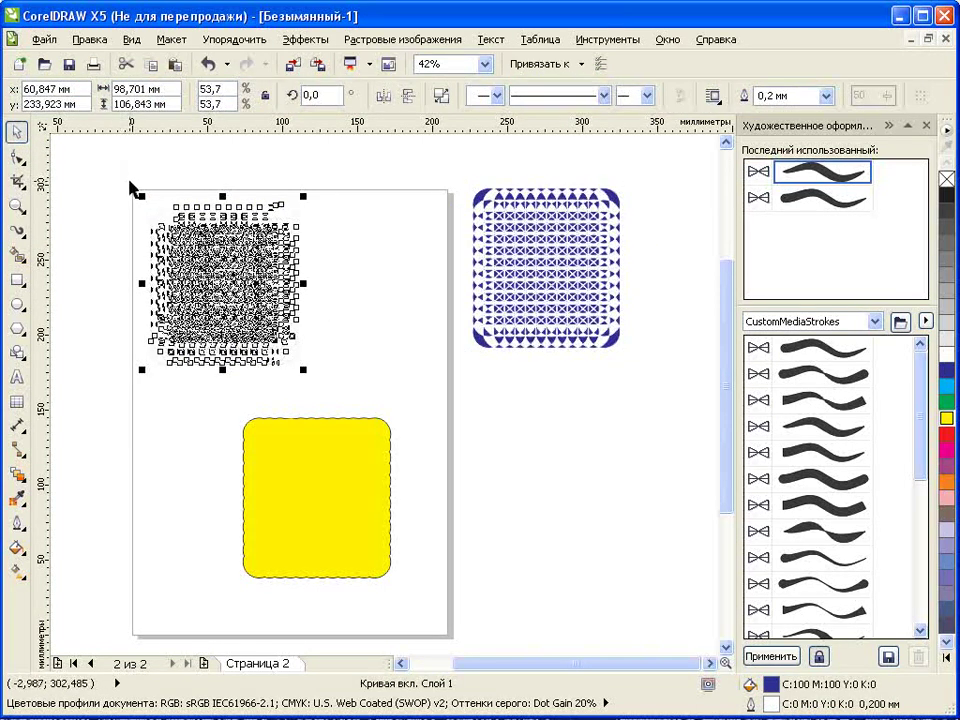
Centre the yellow boundary shape on the stroke curve in the page's upper-left area, both horizontally and vertically.
left_click(124, 177)
left_click_drag(124, 175, 318, 370)
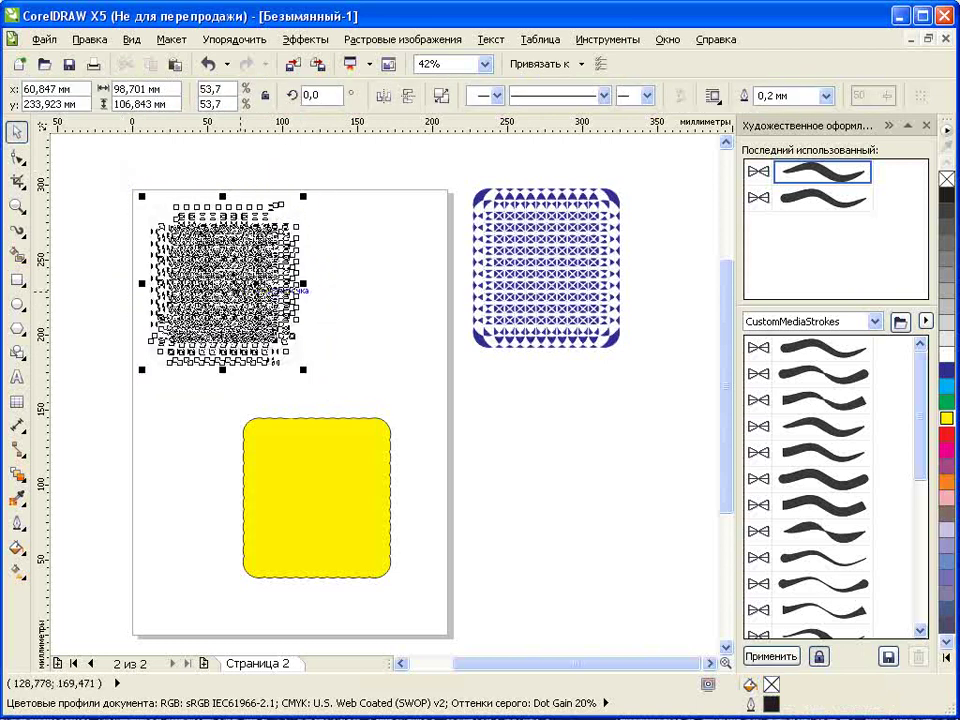
left_click(337, 497)
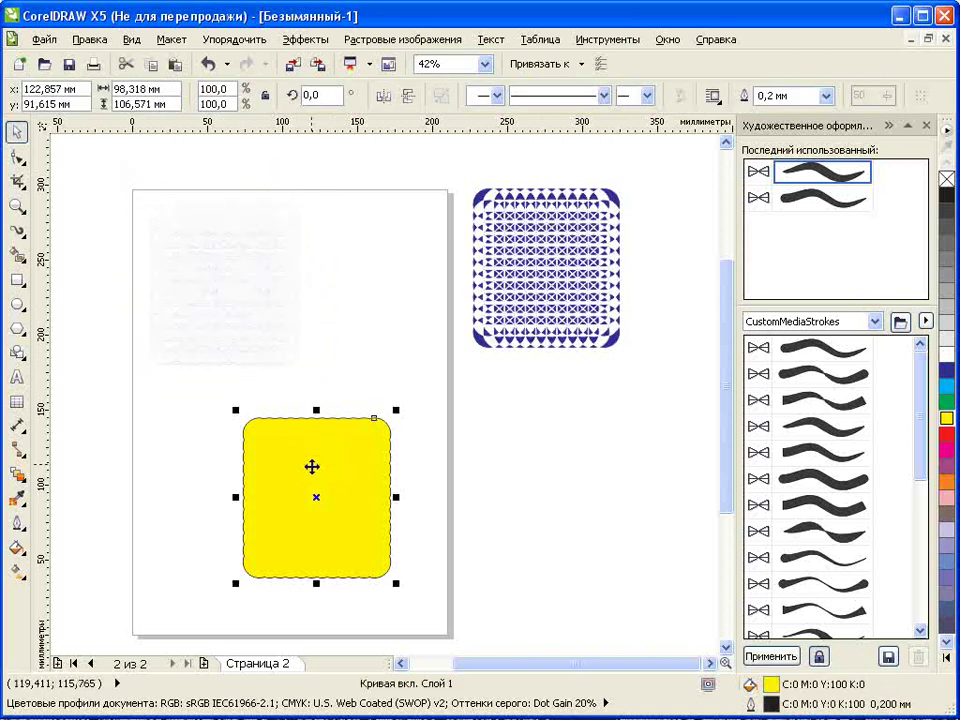
left_click(264, 351, "shift")
key("c")
key("e")
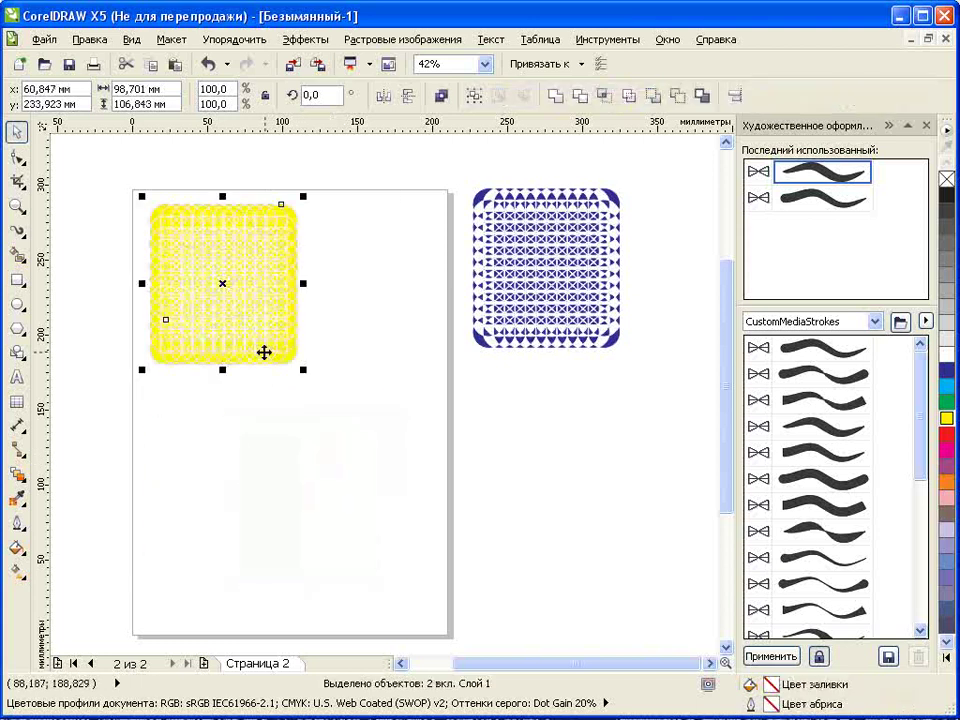
Cut the stroke curve out of the yellow boundary shape with Back Minus Front.
left_click(140, 190)
left_click_drag(139, 188, 320, 388)
left_click(677, 95)
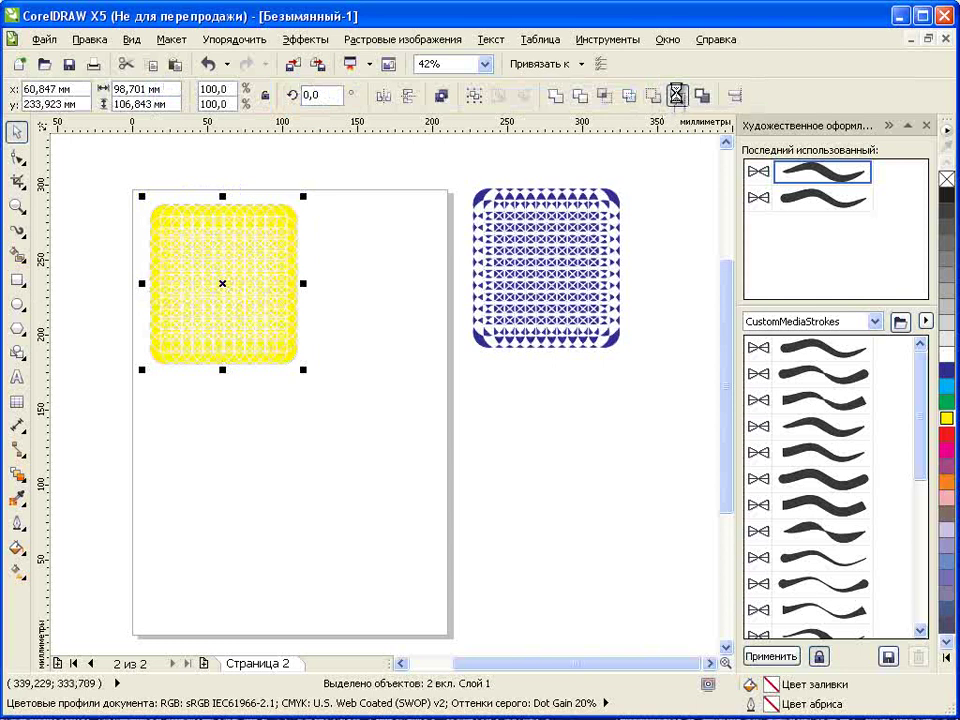
left_click(349, 246)
key("z")
left_click_drag(124, 193, 323, 381)
left_click(17, 131)
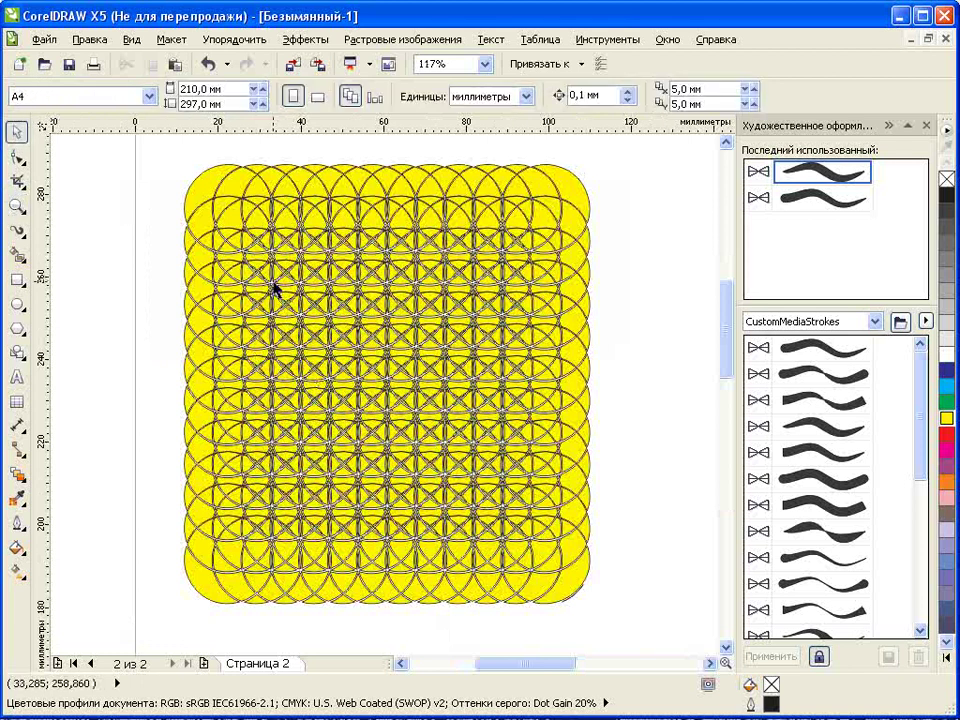
Fill the yellow cut-out pattern with a radial black-to-white fountain fill and break its curve apart.
left_click(274, 283)
left_click(17, 548)
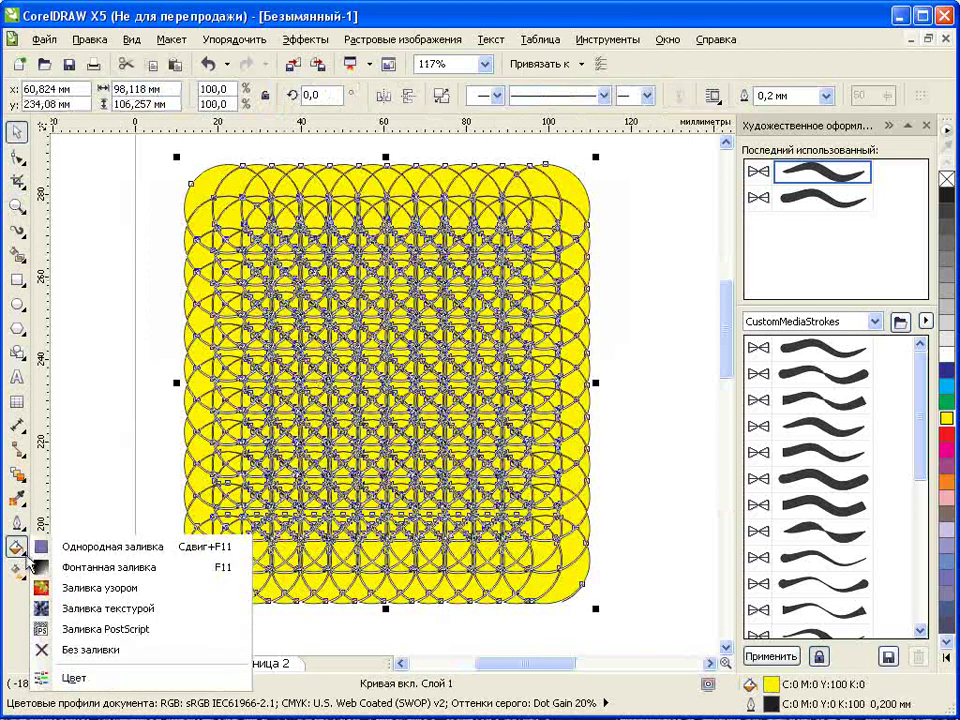
left_click(120, 567)
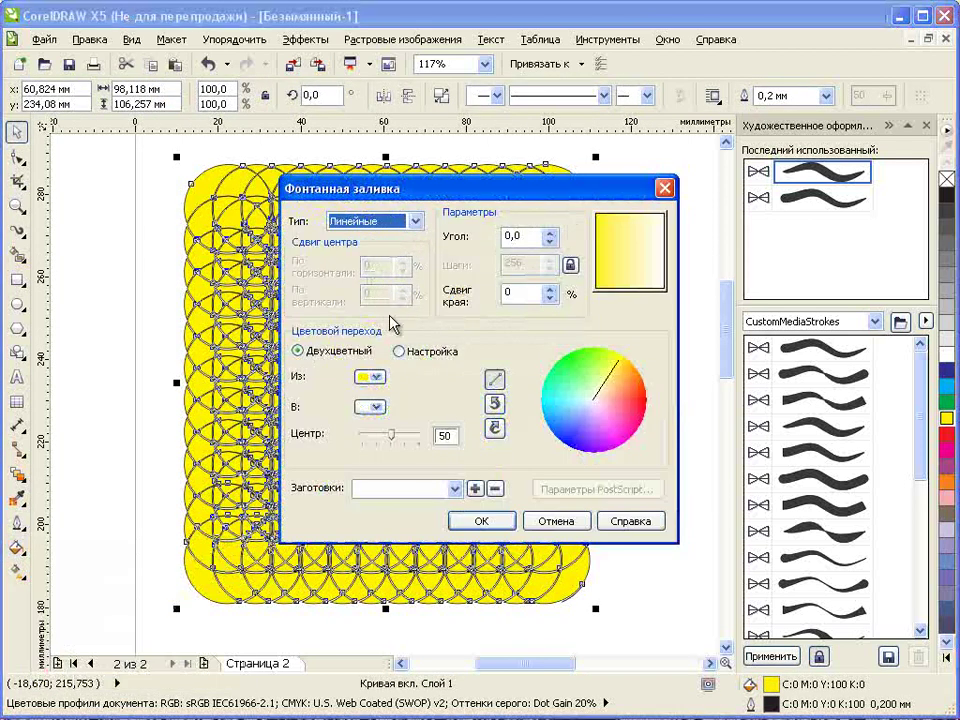
left_click(381, 376)
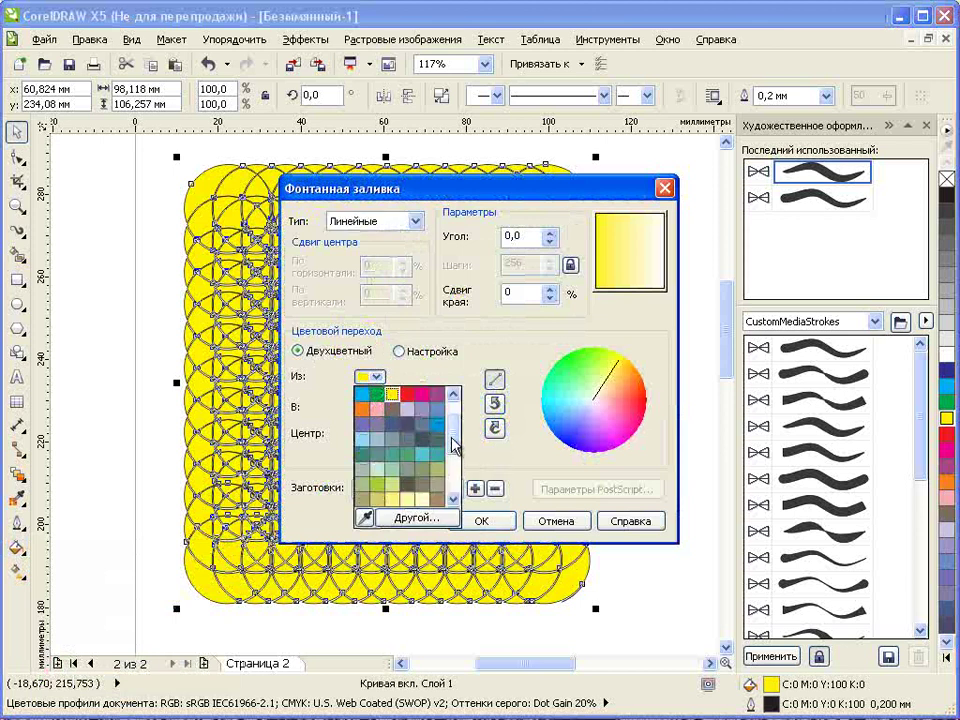
left_click(363, 393)
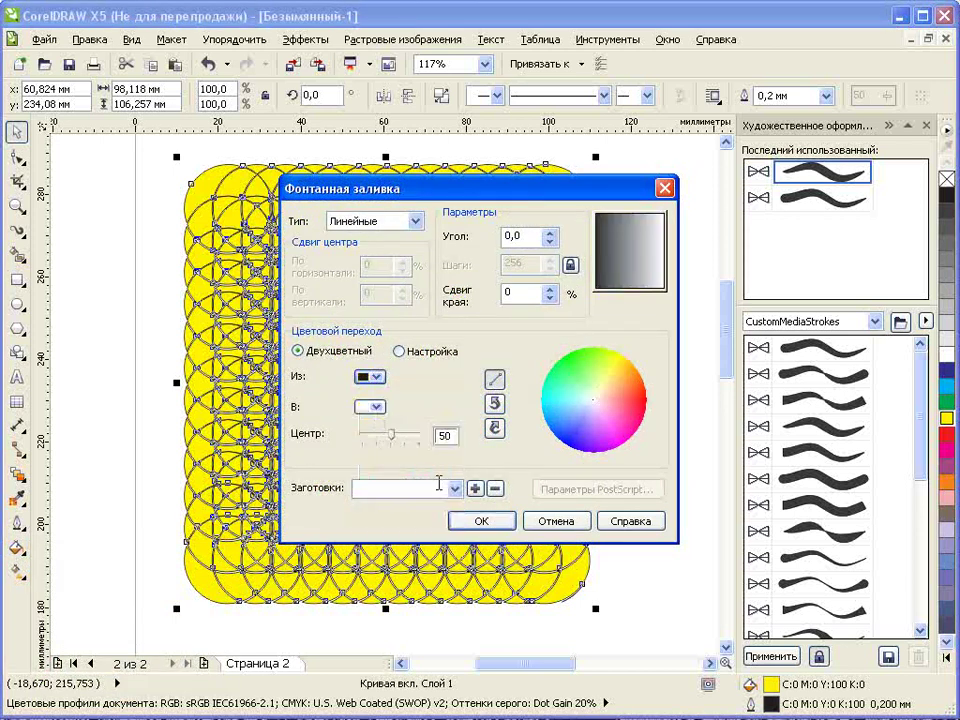
left_click(415, 221)
left_click(385, 250)
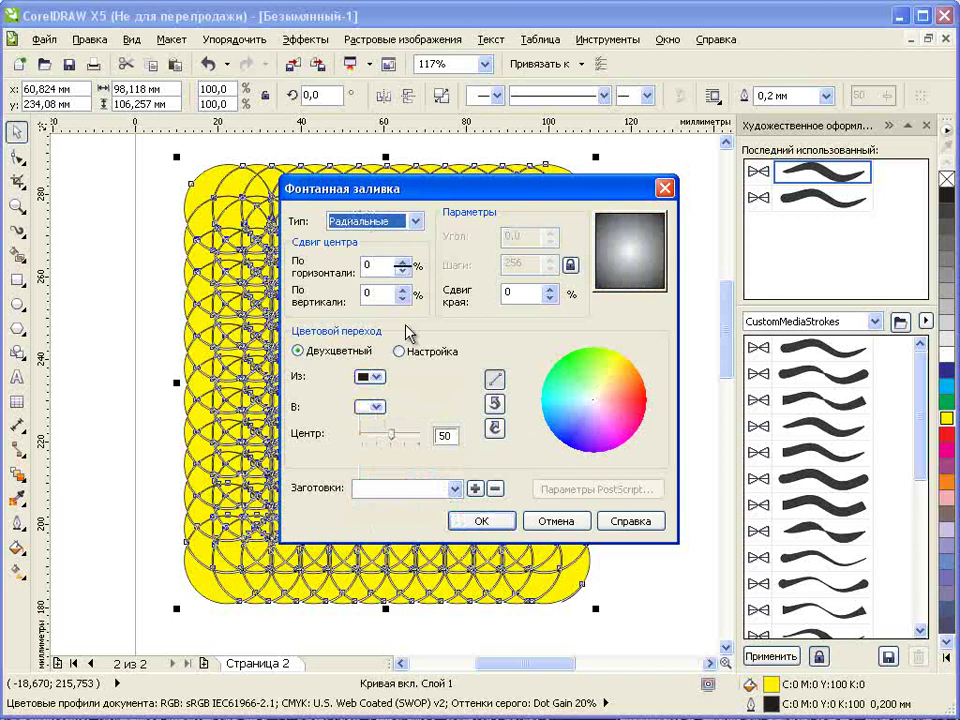
left_click(481, 521)
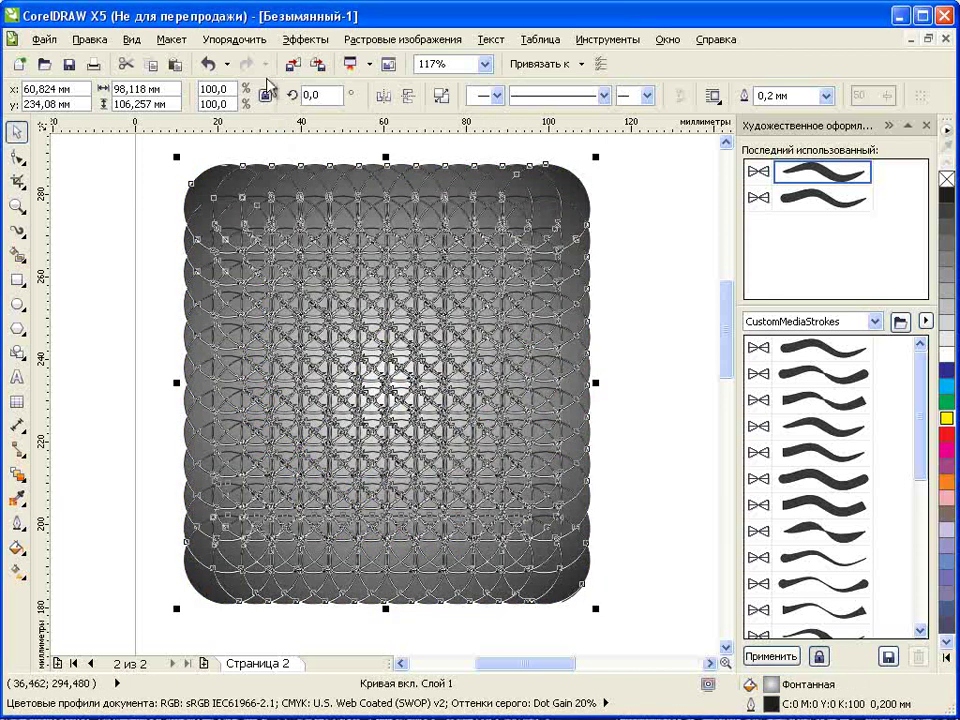
left_click(238, 40)
left_click(243, 248)
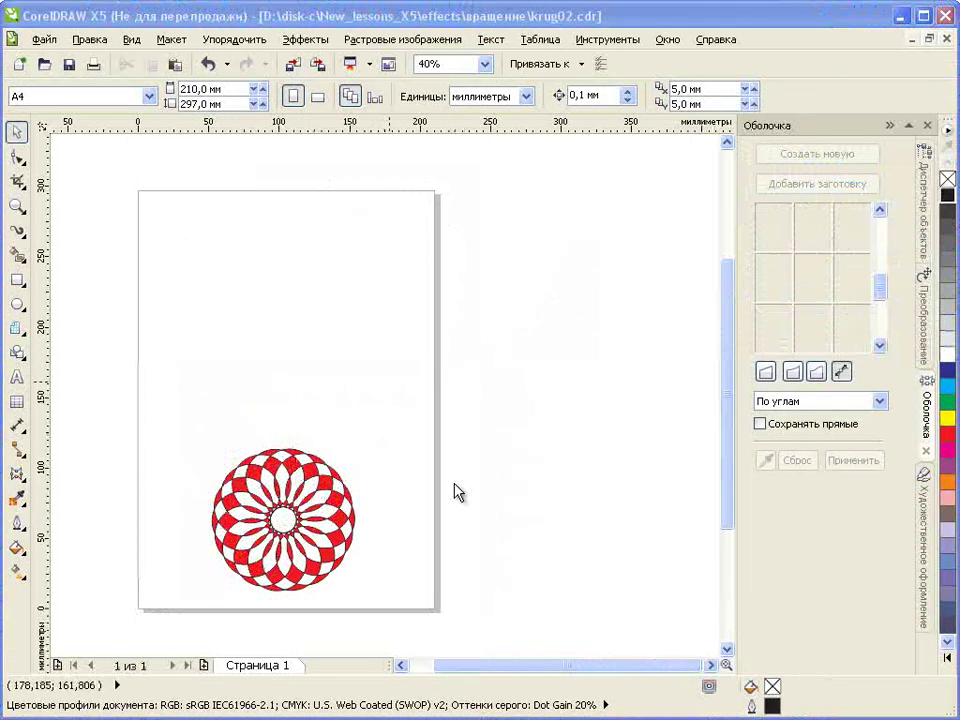
In krug02.cdr, draw a 10 × 10 graph paper grid about 161 × 120 mm above the red rosette.
left_click(330, 497)
key("F10")
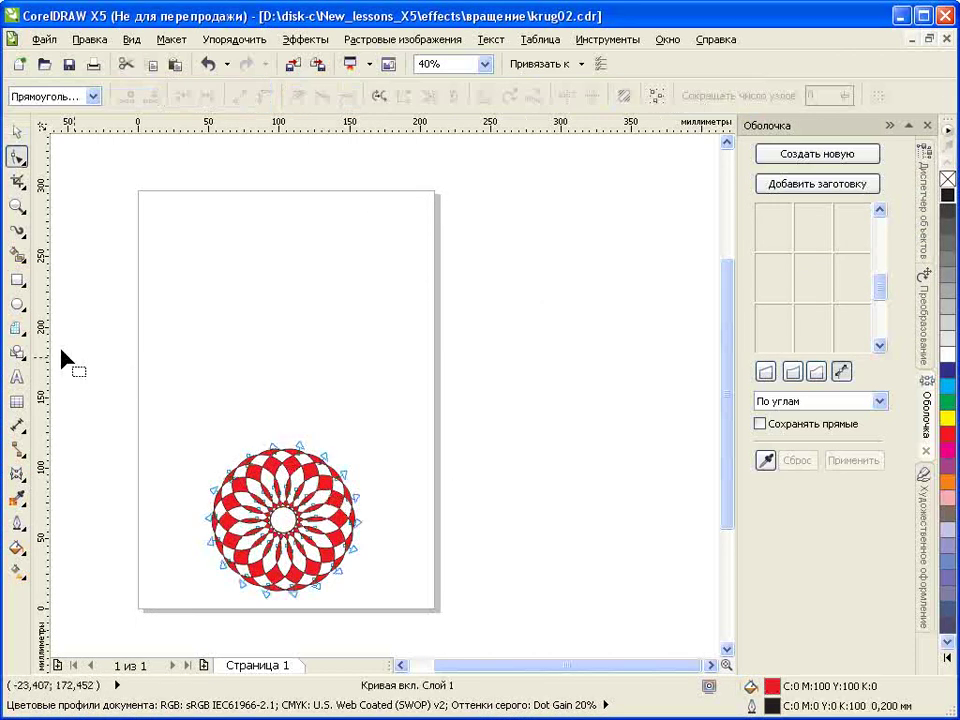
left_click(17, 328)
left_click_drag(160, 234, 390, 405)
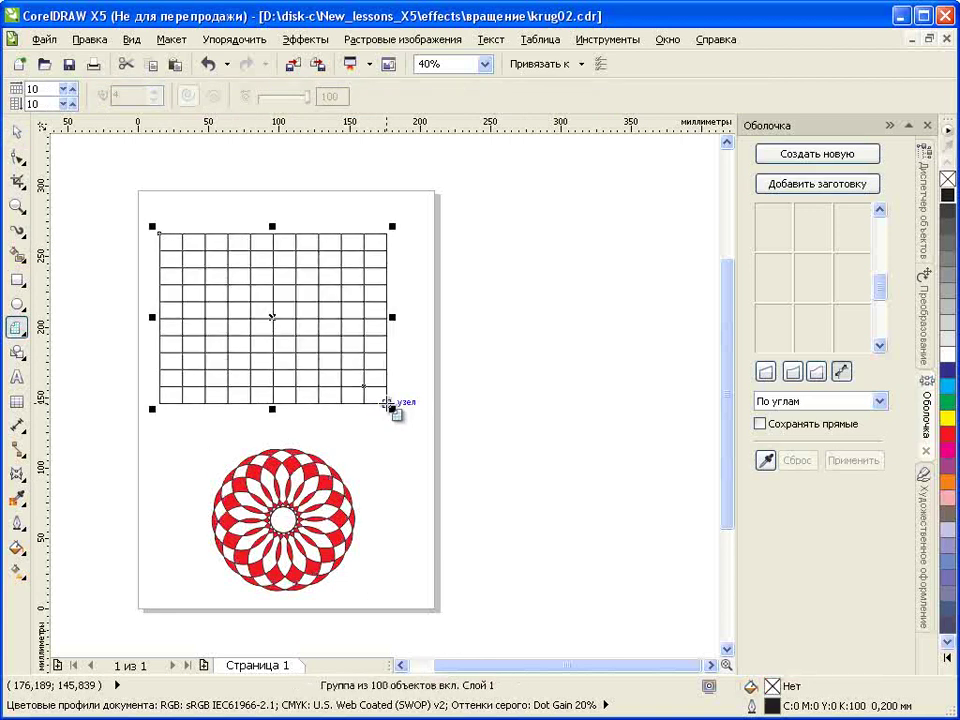
Warp the graph paper grid with the preset envelope that has stepped corners.
left_click(17, 131)
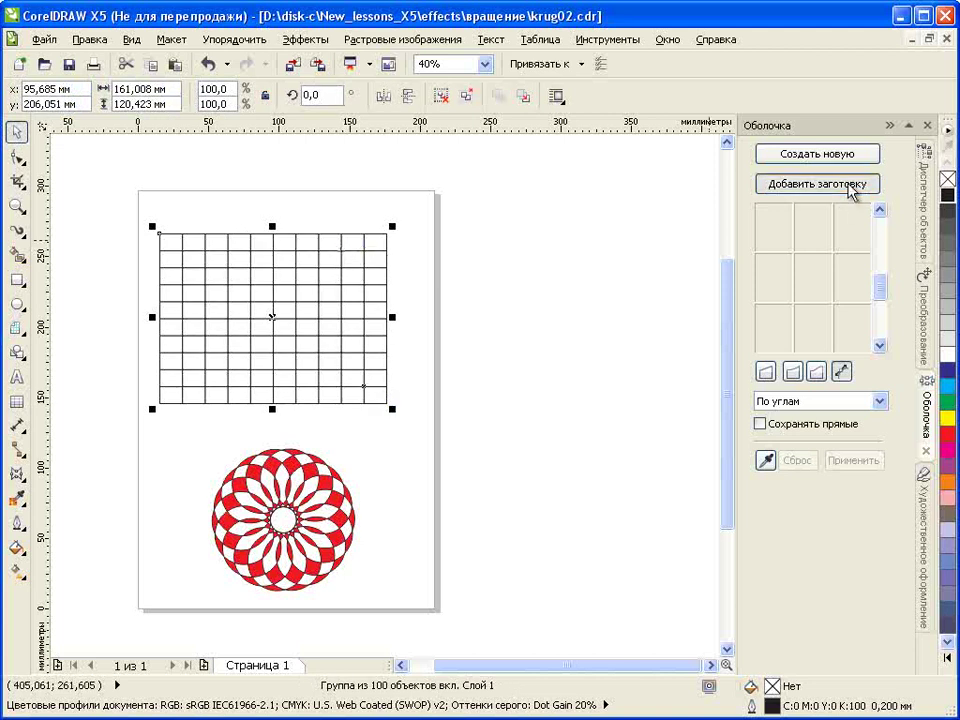
left_click(850, 187)
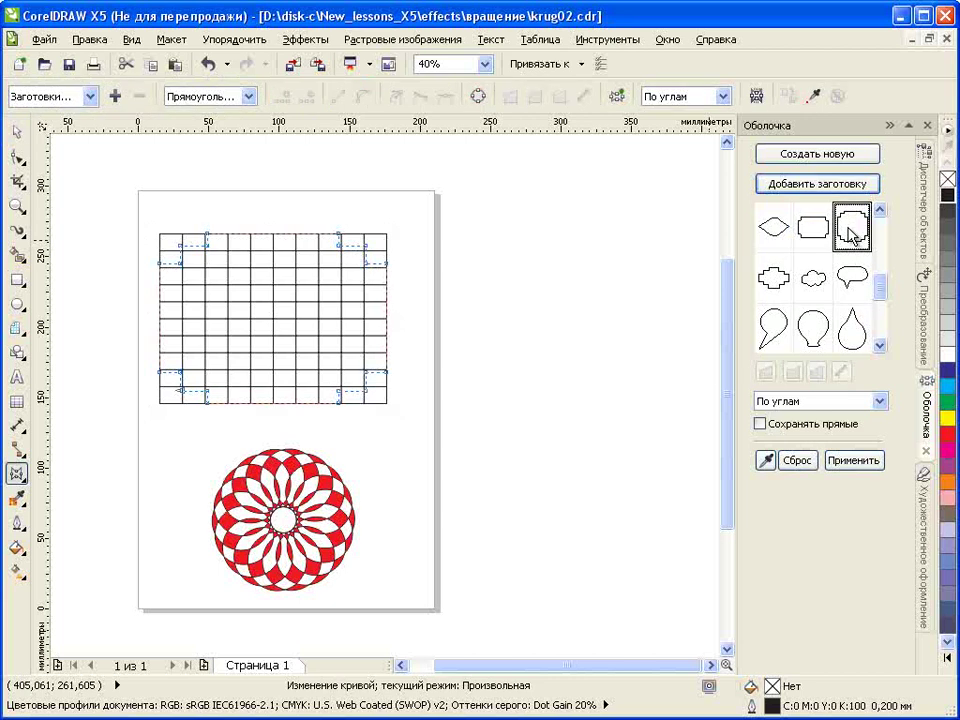
left_click(848, 462)
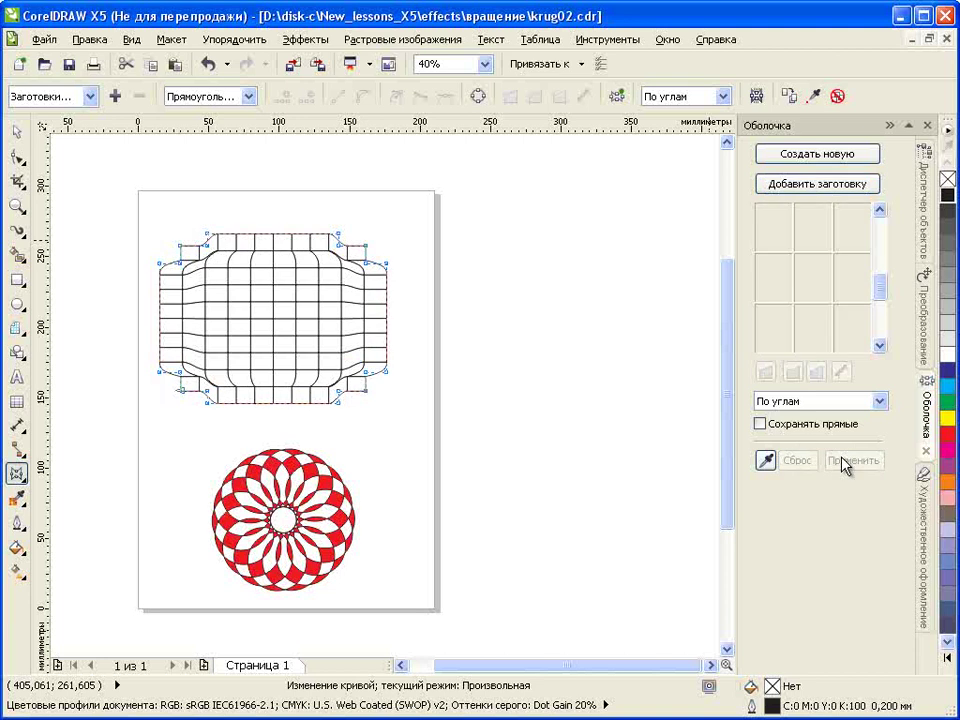
left_click(478, 97)
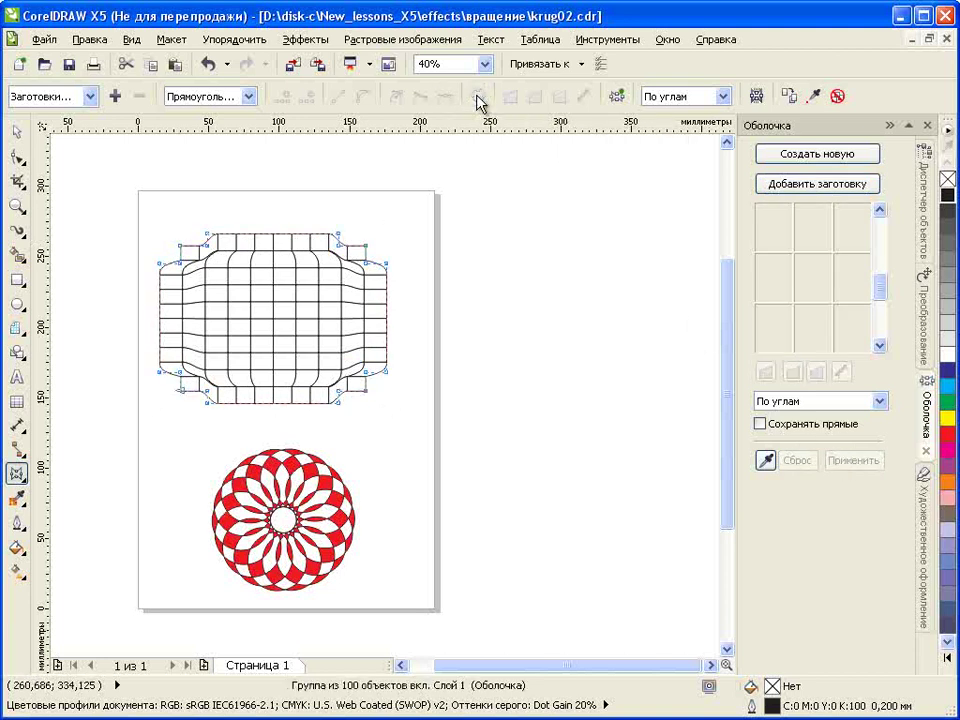
Place the red rosette at the centre of the warped grid.
left_click(17, 135)
left_click(290, 518)
left_click_drag(287, 518, 272, 317)
Combine the rosette and the warped grid into one curve and fill it red.
mouse_move(131, 200)
left_mouse_down()
mouse_move(153, 230)
mouse_move(499, 490)
left_mouse_up()
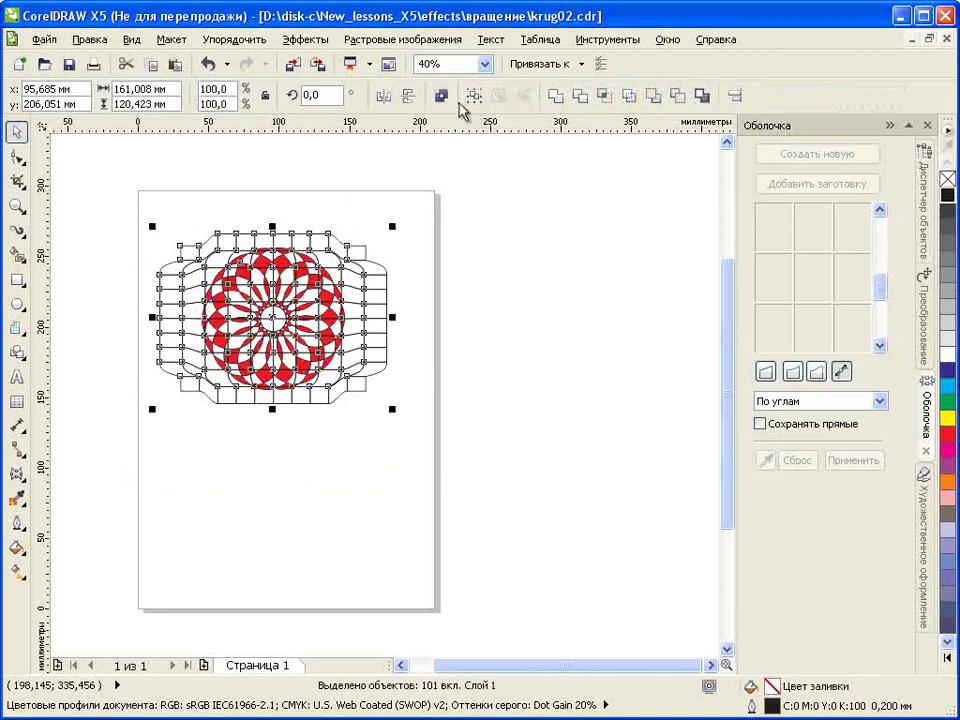
left_click(442, 96)
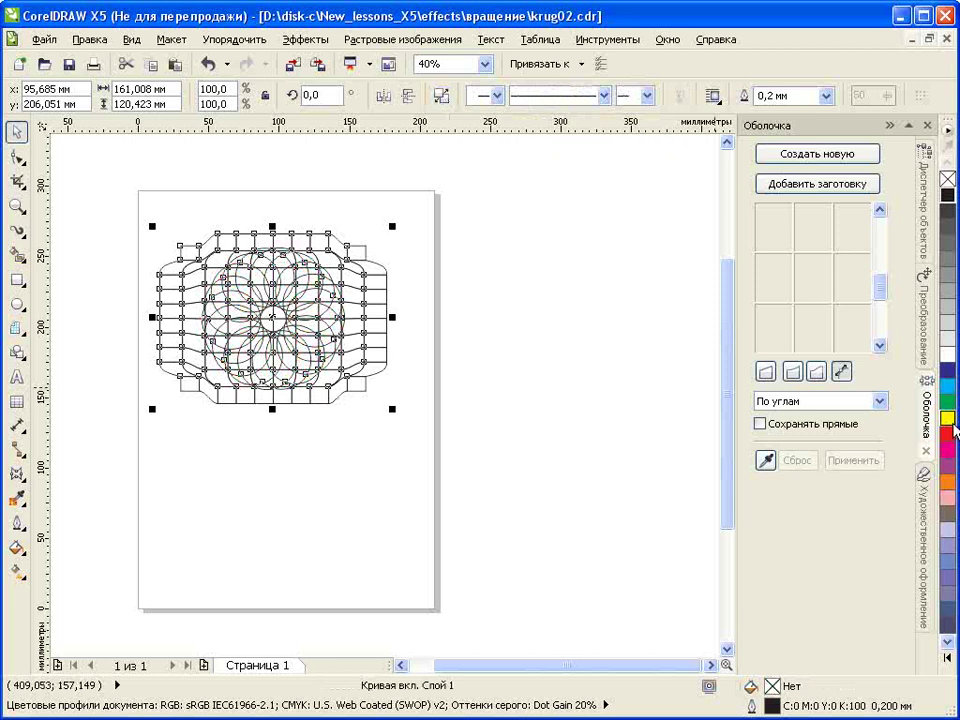
left_click(950, 436)
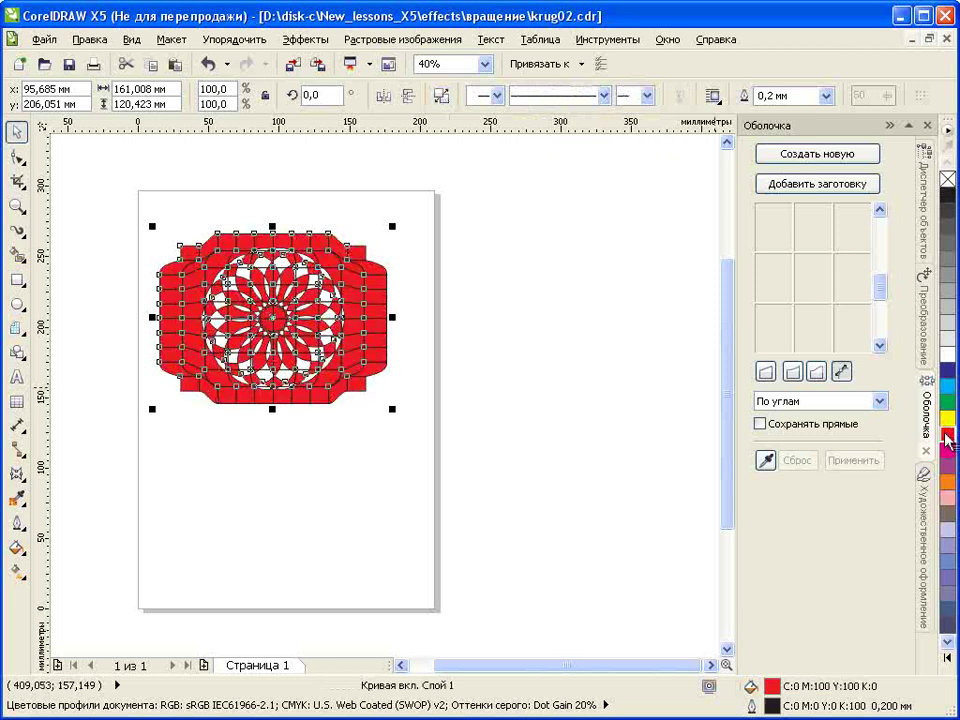
left_click(542, 318)
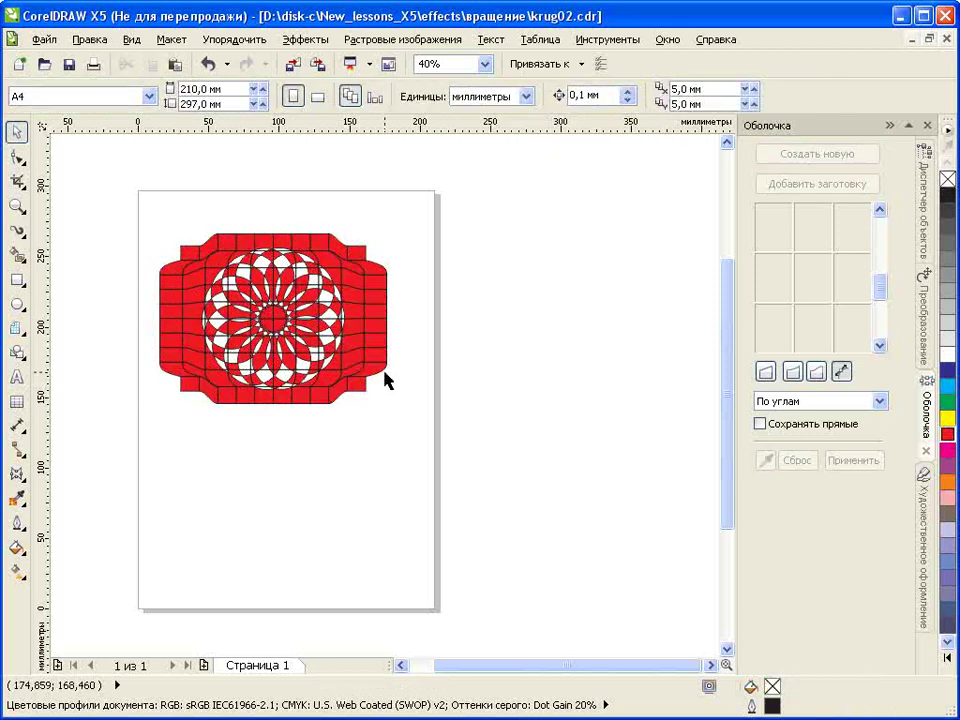
Create a boundary shape from the red combined pattern, place it at about 104, 77 mm and fill it yellow.
left_click(252, 258)
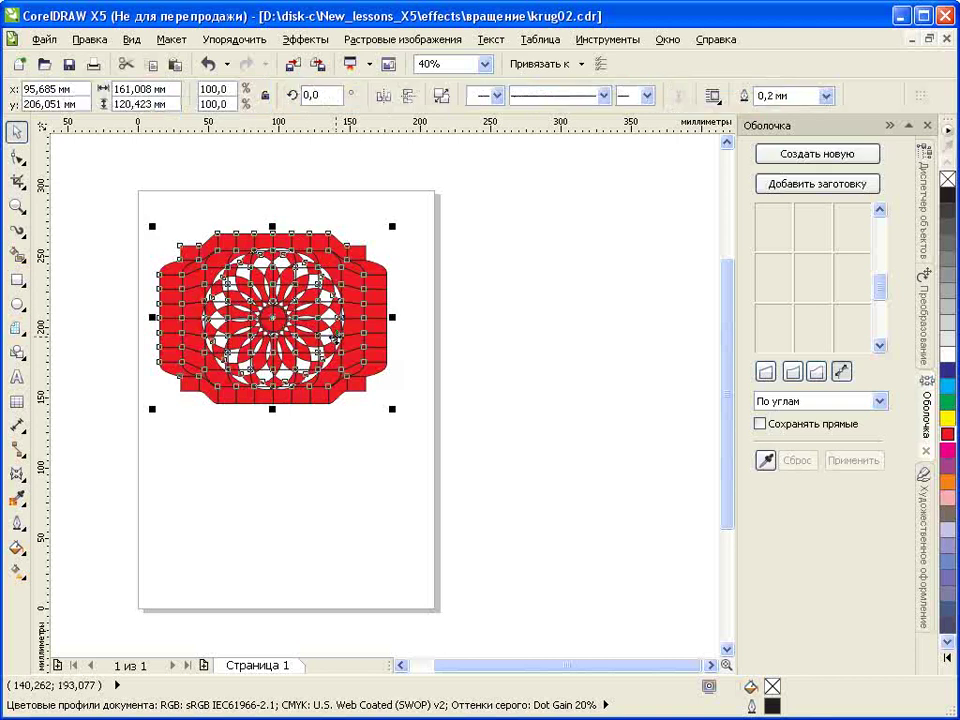
left_click(258, 41)
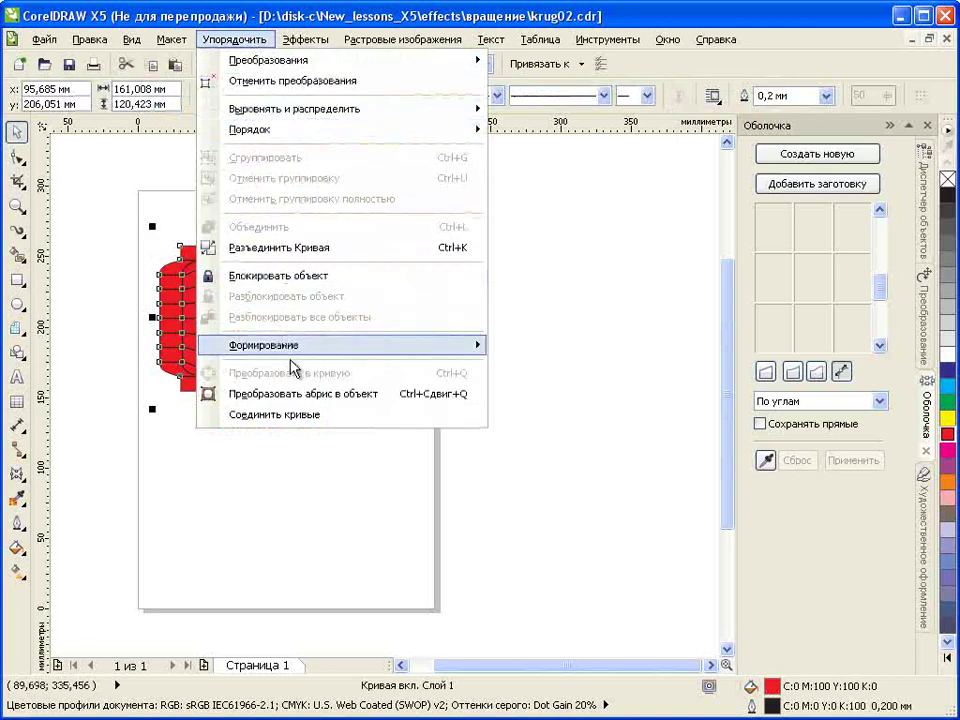
mouse_move(414, 343)
left_click(553, 414)
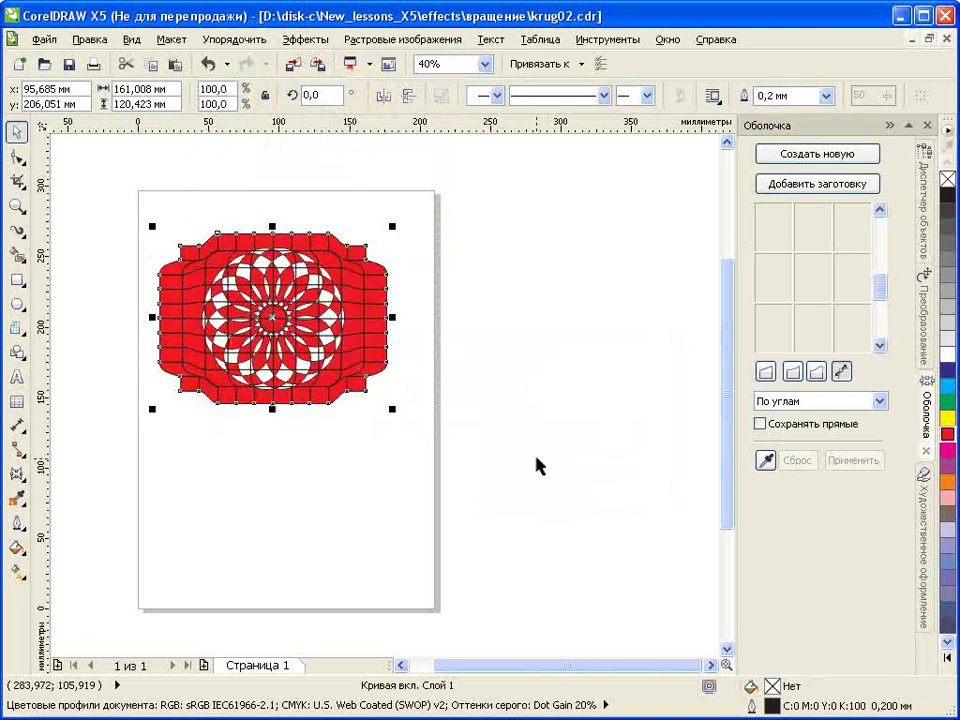
left_click_drag(368, 316, 379, 495)
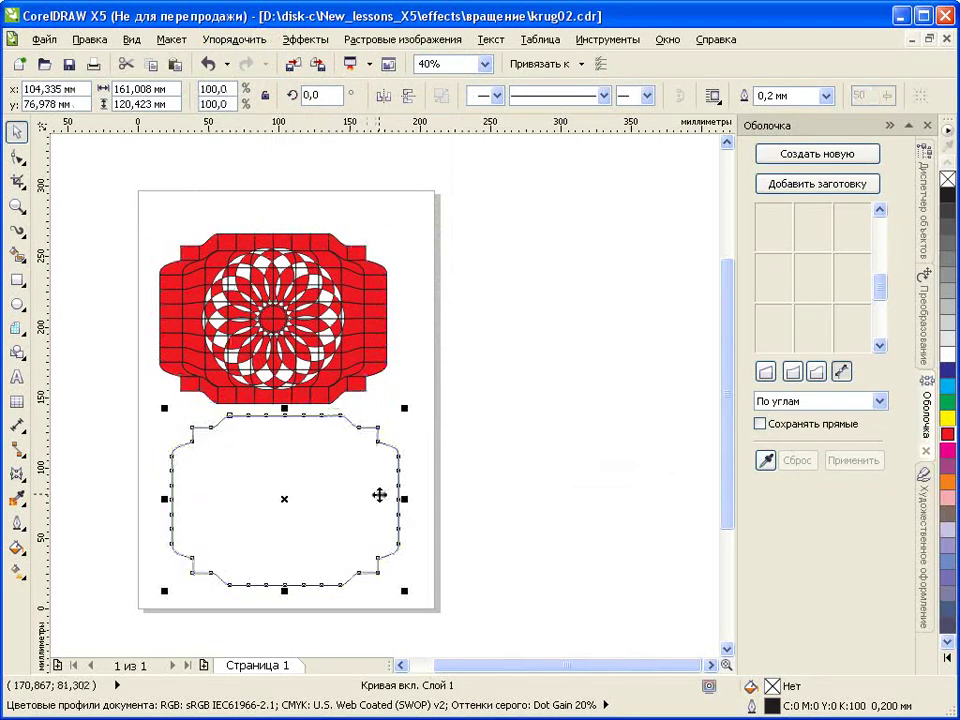
left_click(946, 420)
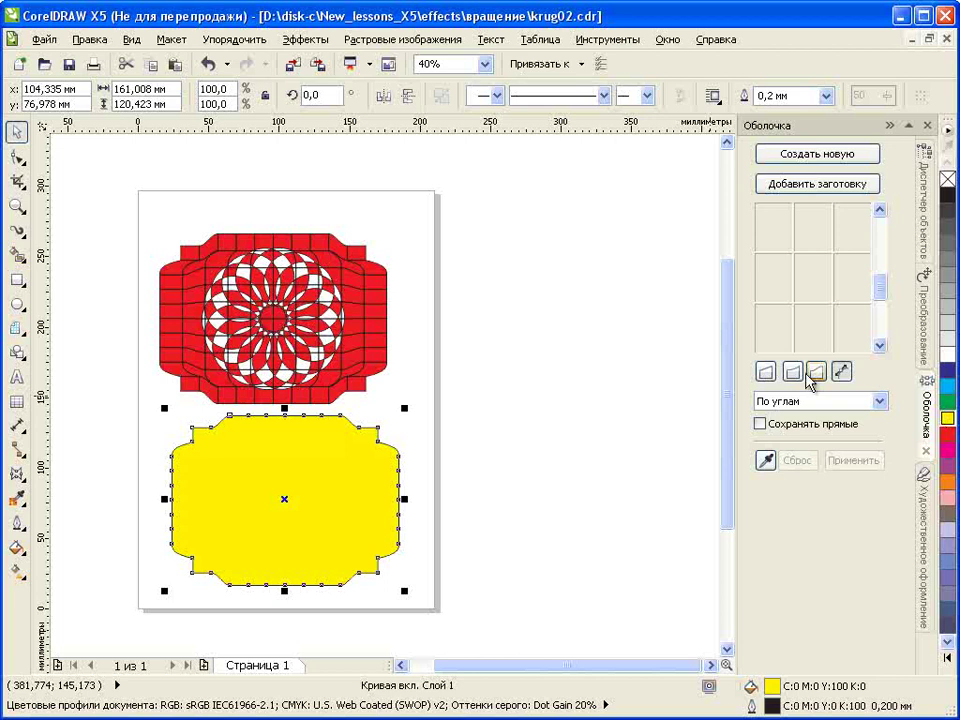
Apply the tapered artistic media stroke to the red pattern at a width of 2.262 mm and break the resulting group apart.
left_click(352, 336)
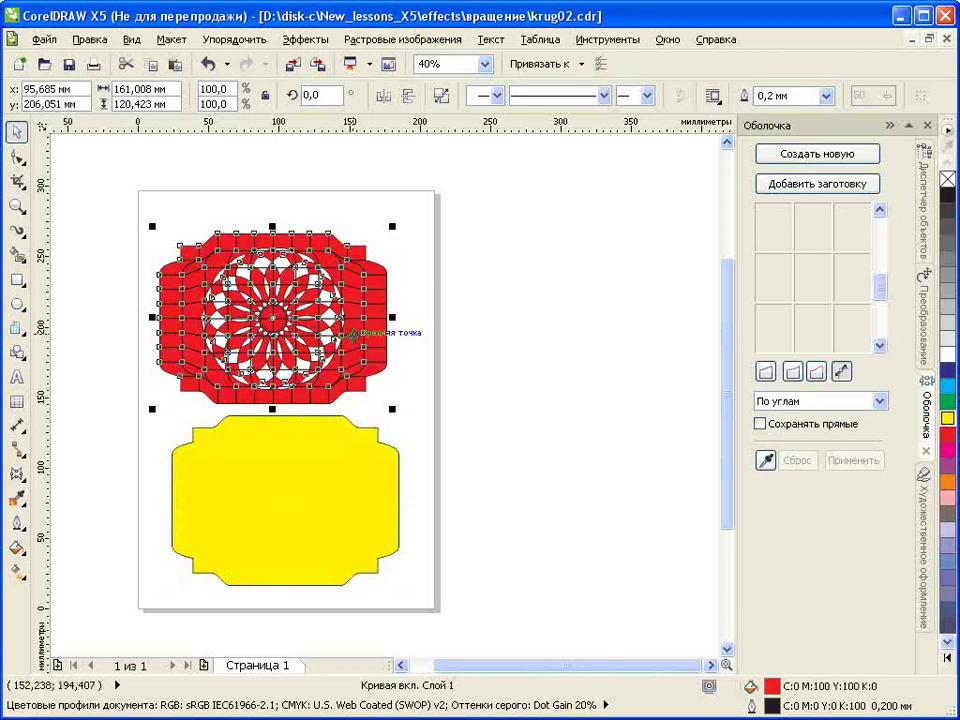
left_click(926, 520)
left_click(838, 560)
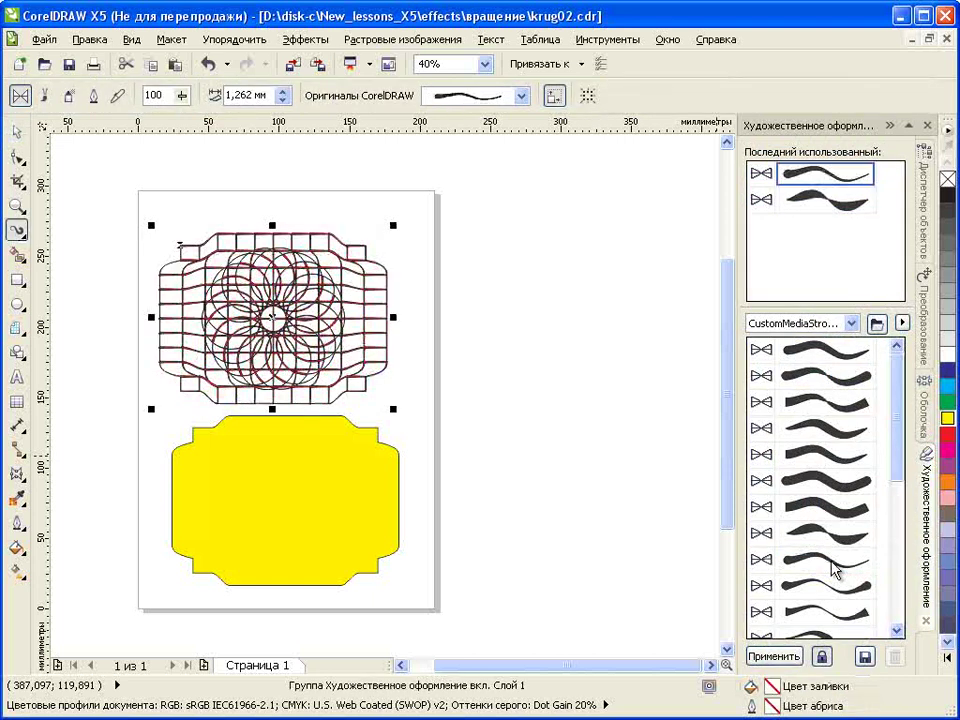
left_click(284, 92)
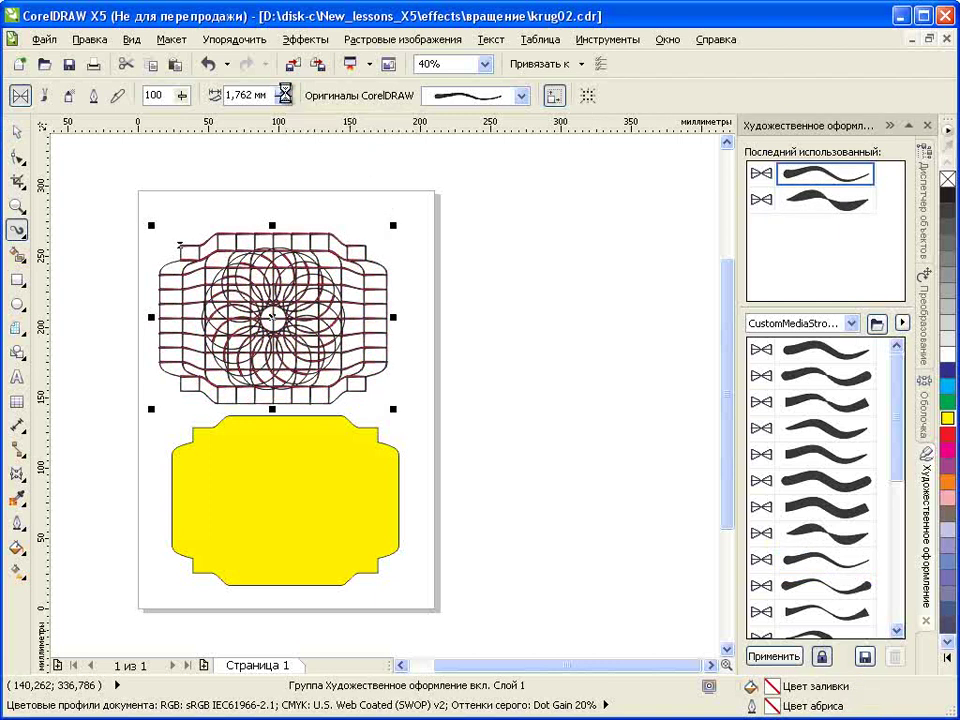
left_click(284, 90)
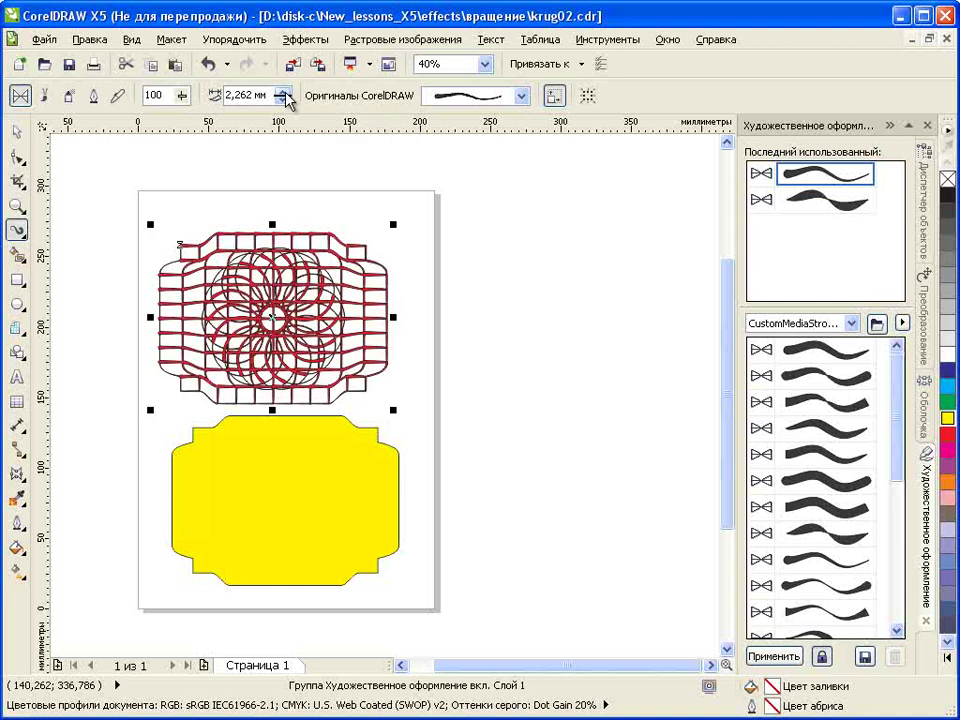
left_click(235, 40)
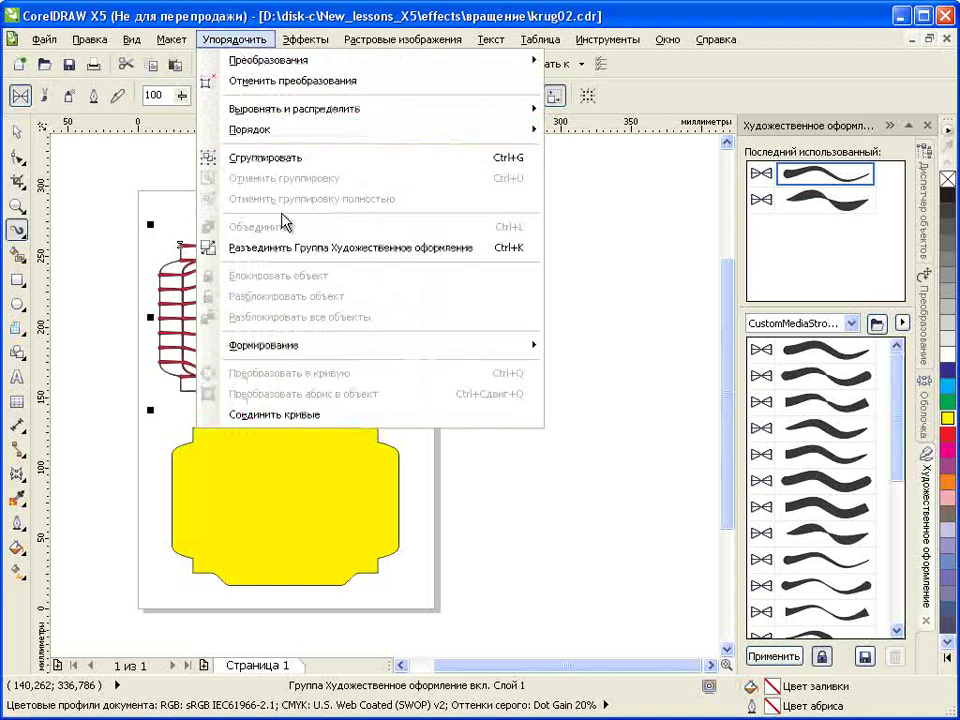
left_click(290, 248)
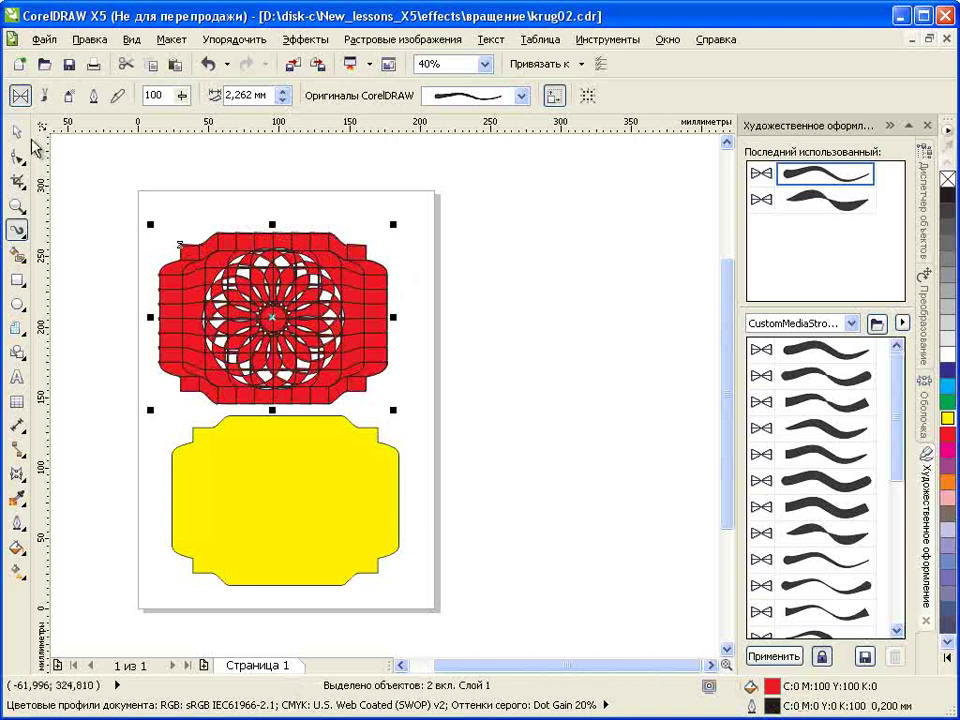
Move the original red pattern off its artistic media outline to the empty area beside the page.
left_click(16, 131)
left_click(281, 207)
left_click_drag(353, 288, 643, 236)
Centre the artistic media outline on the yellow boundary shape, both horizontally and vertically.
left_click(350, 290)
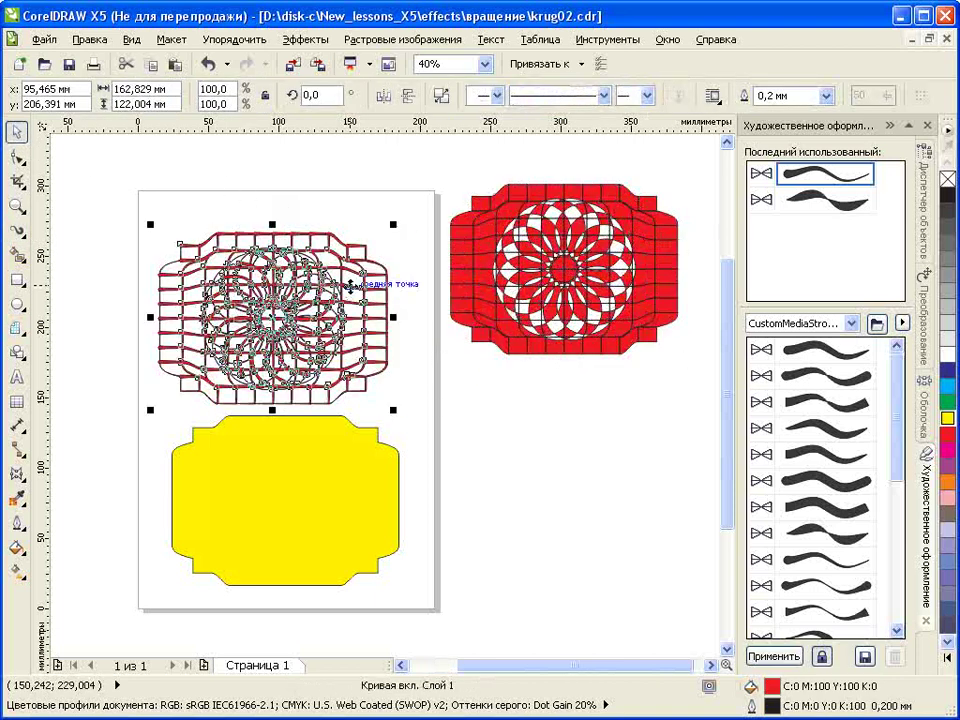
left_click(287, 472, "shift")
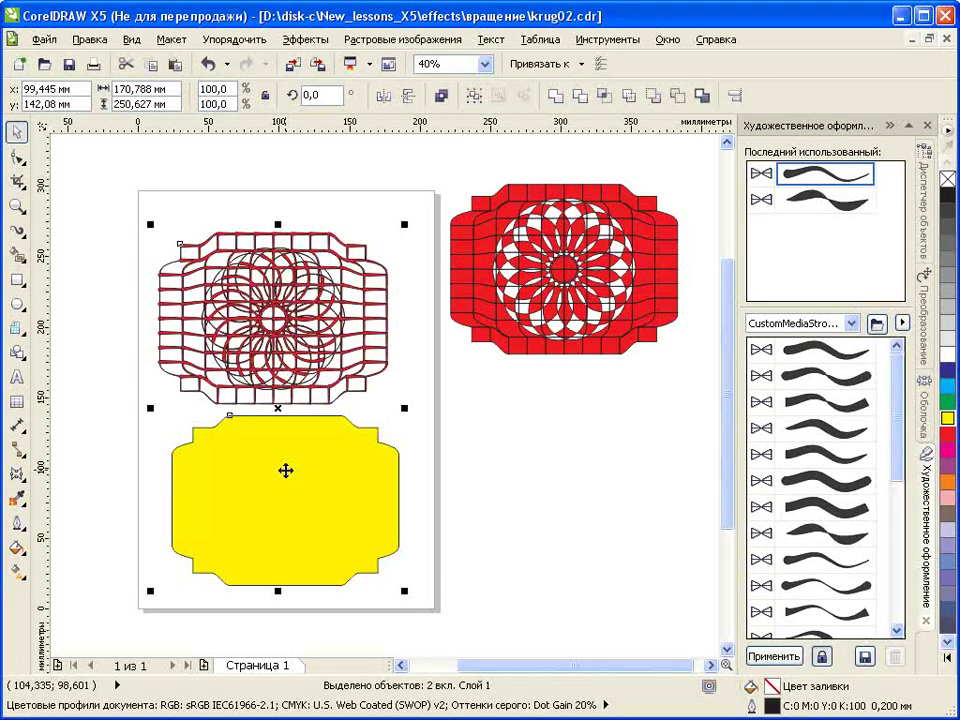
key("c")
key("e")
Cut the artistic media outline out of the yellow boundary shape with Back Minus Front.
left_click(415, 435)
left_click_drag(137, 392, 427, 600)
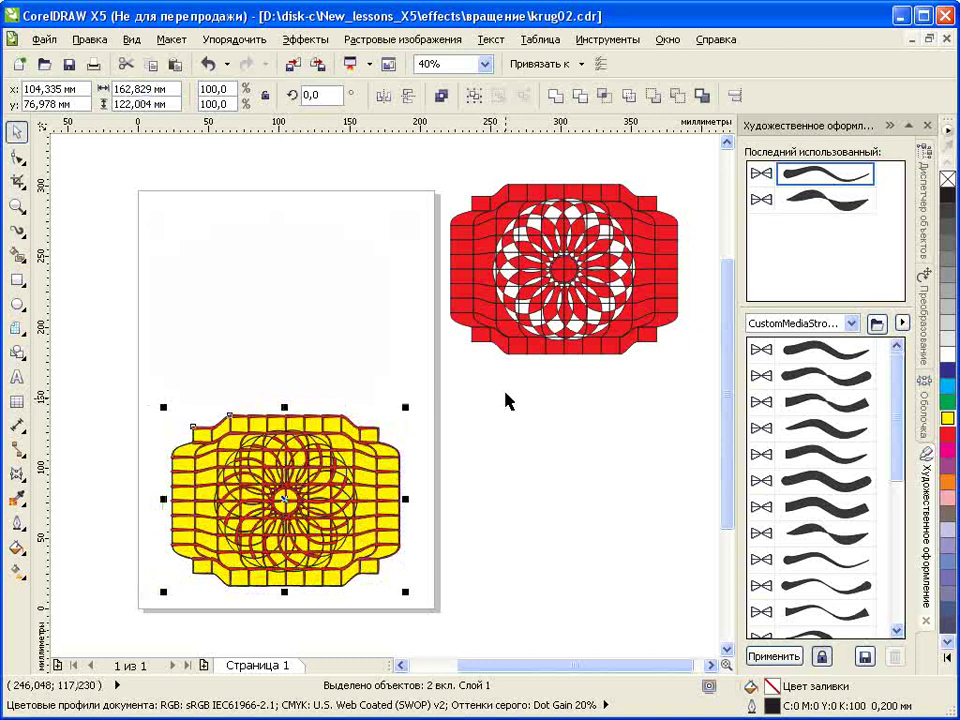
left_click(678, 97)
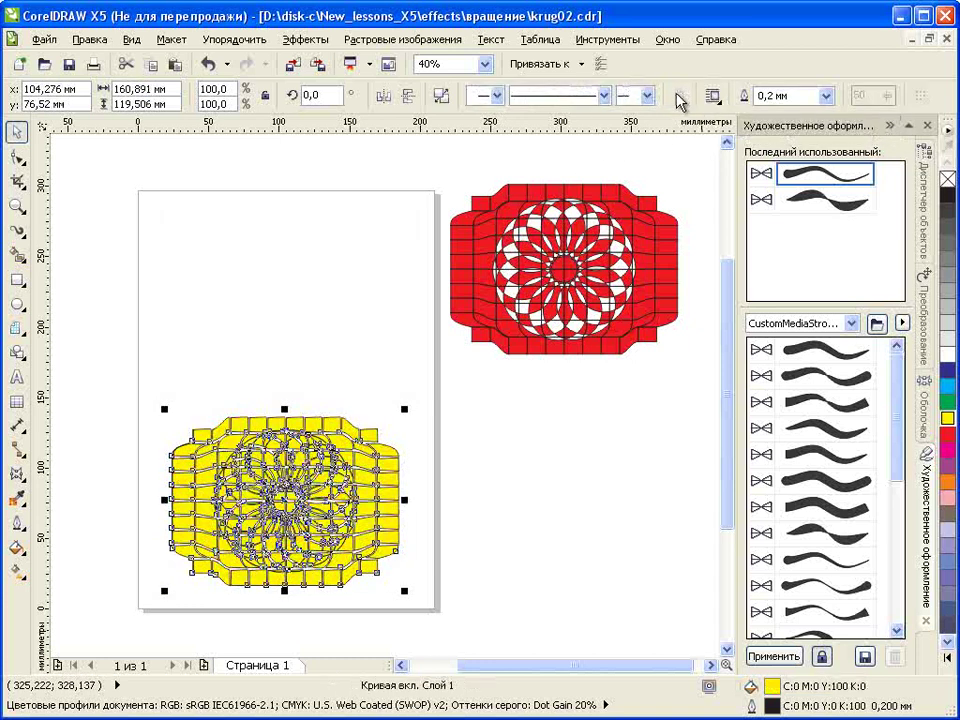
left_click(353, 291)
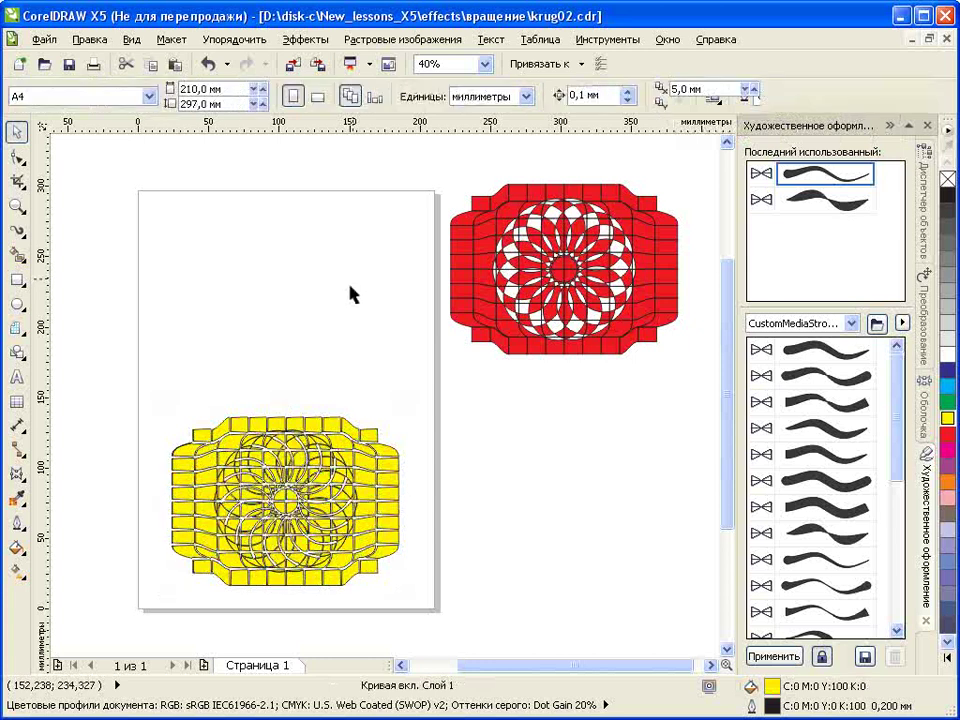
Apply a two-colour radial fountain fill from red to yellow to the cut-out yellow ornament.
left_click(322, 451)
left_click(16, 548)
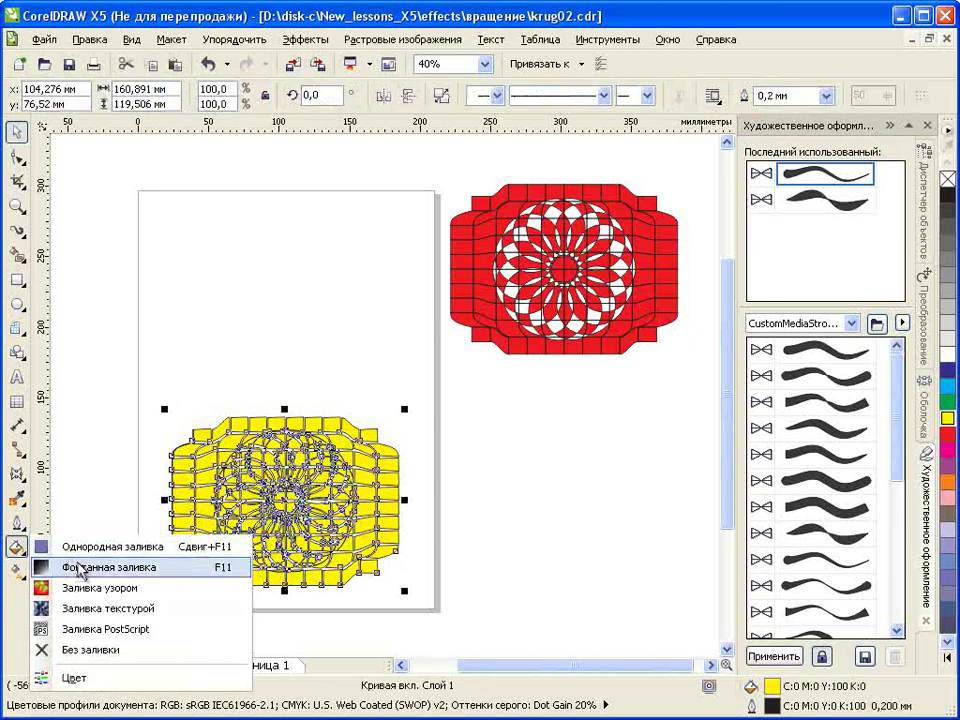
left_click(77, 568)
left_click(418, 222)
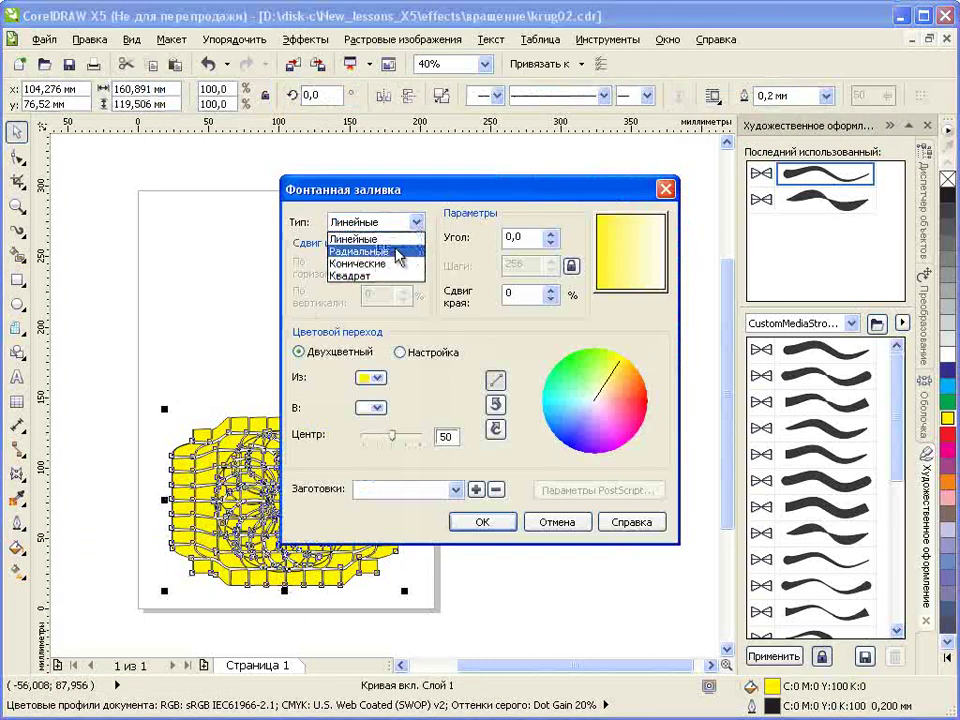
left_click(364, 251)
left_click(372, 378)
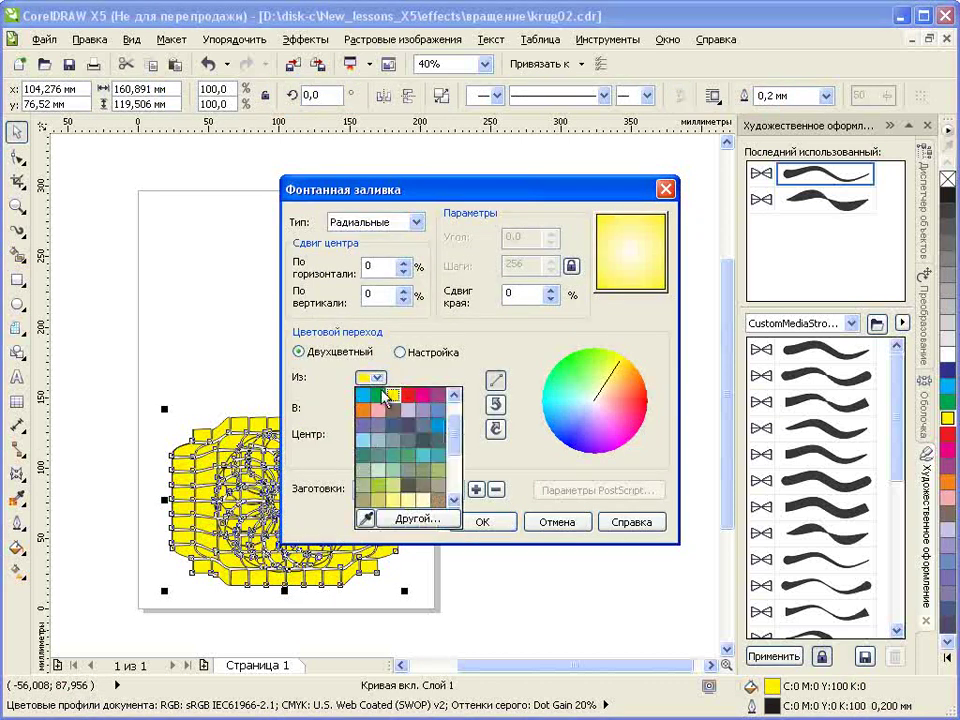
left_click(407, 396)
left_click(377, 408)
left_click(397, 446)
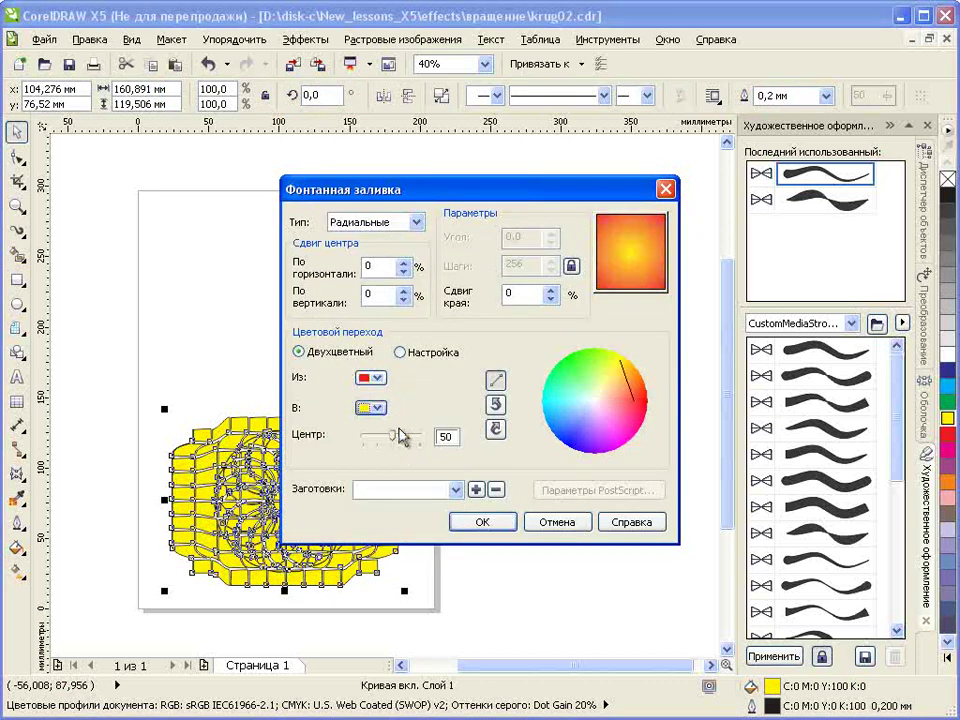
left_click(484, 521)
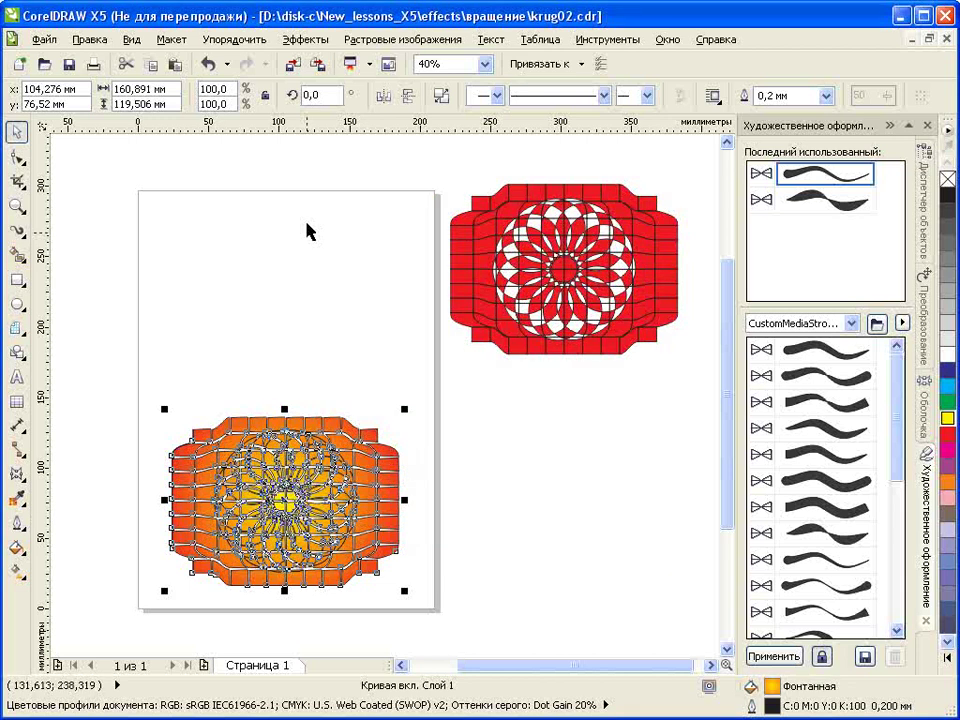
Break the gradient-filled ornament curve apart into separate pieces.
left_click(233, 39)
left_click(315, 246)
left_click(260, 370)
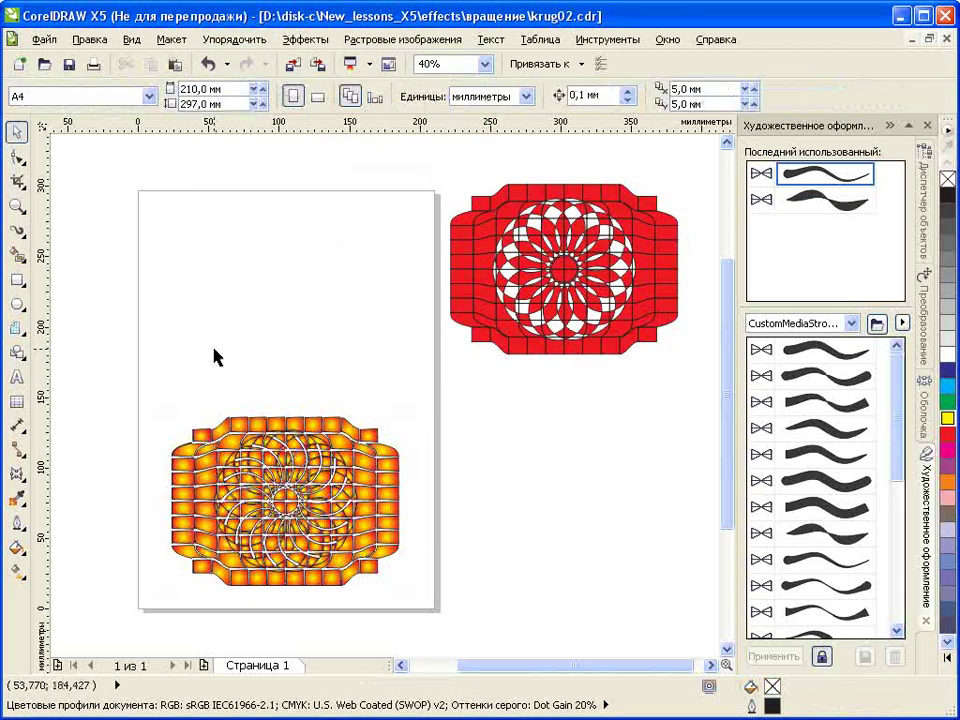
Remove the outlines from all pieces of the broken-apart ornament and group the pieces.
left_click(17, 205)
left_click_drag(139, 387, 437, 613)
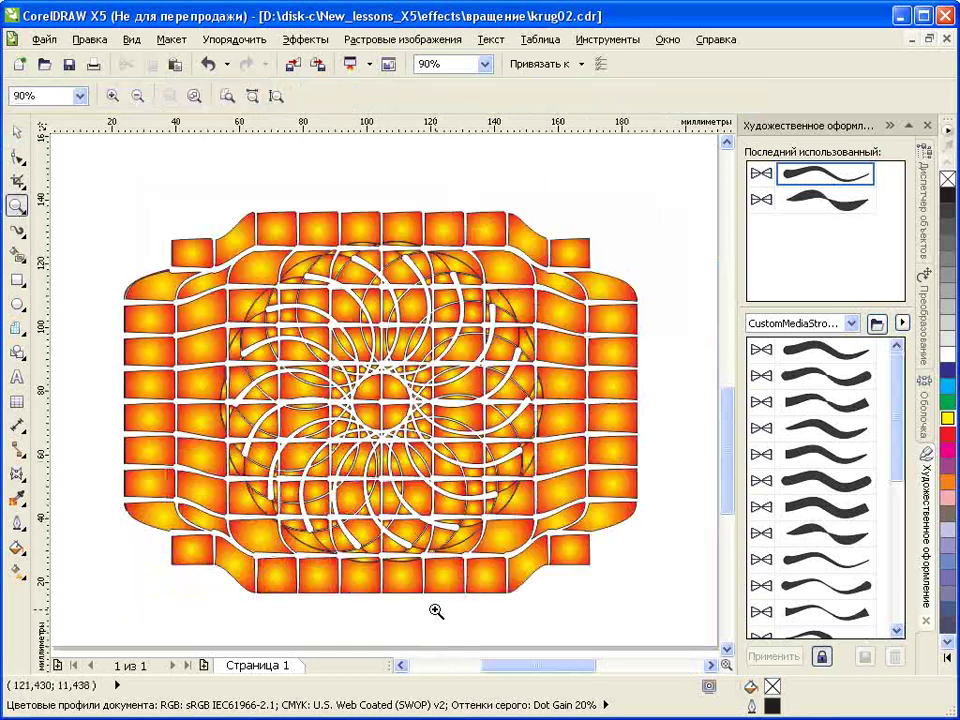
left_click(17, 131)
left_click_drag(92, 185, 660, 605)
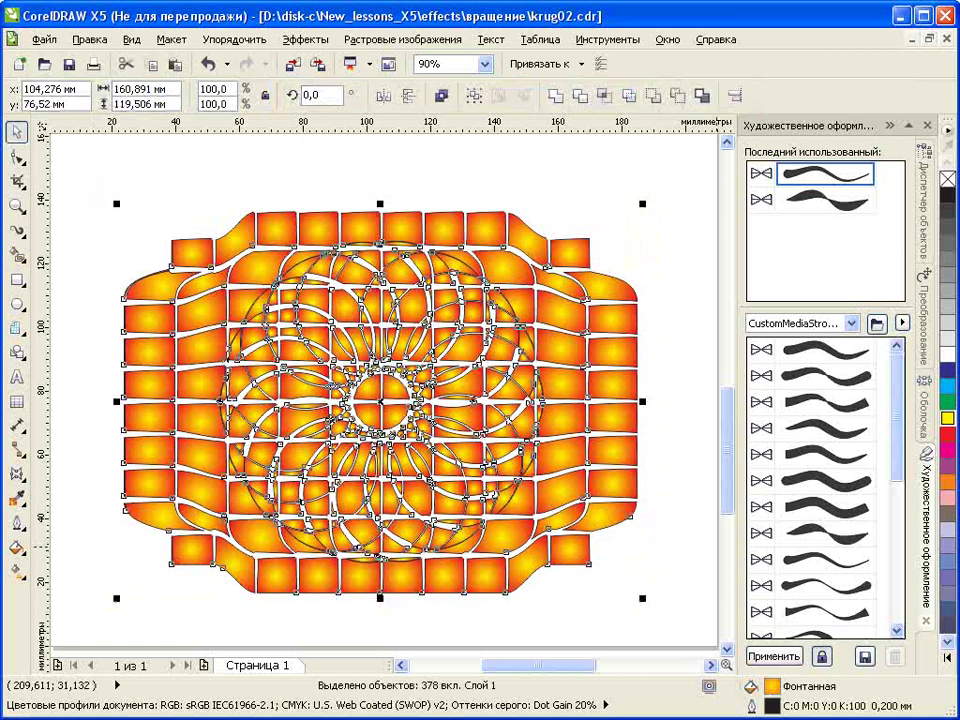
right_click(948, 180)
left_click(692, 185)
Draw a black-filled rectangle about 199 x 143 mm around the ornament and send it to the back.
left_click(14, 280)
left_click_drag(71, 165, 702, 621)
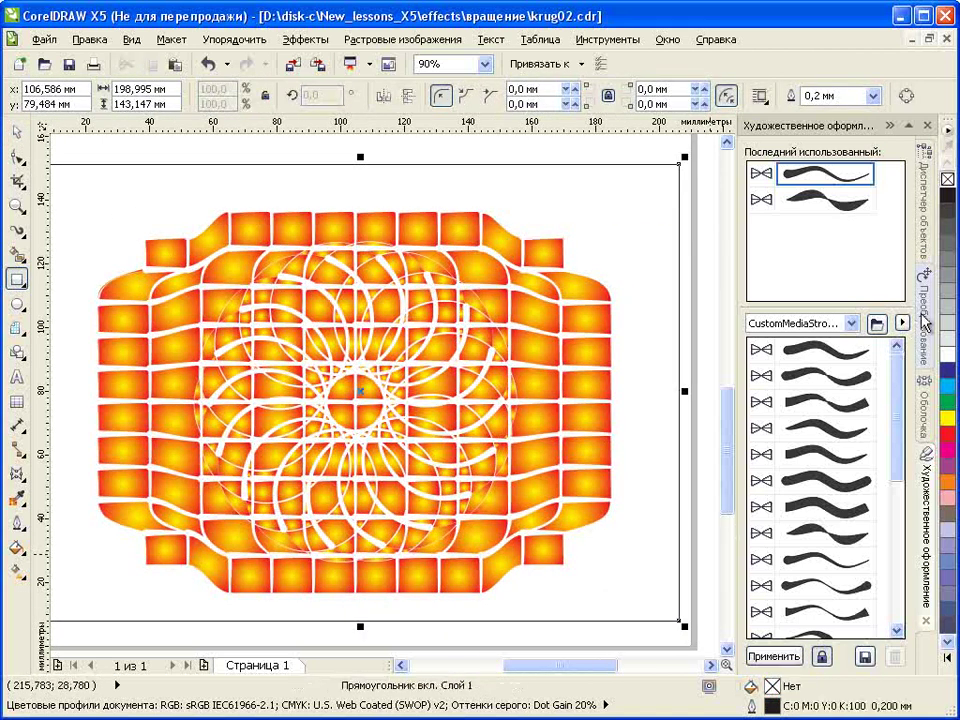
left_click(947, 196)
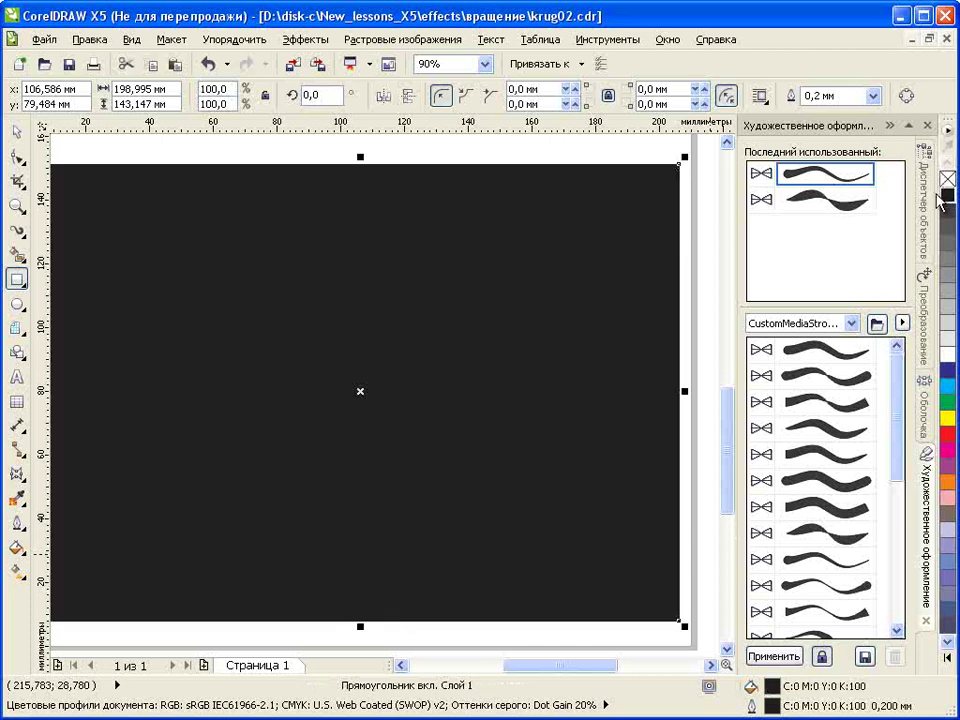
key("shift+Page_Down")
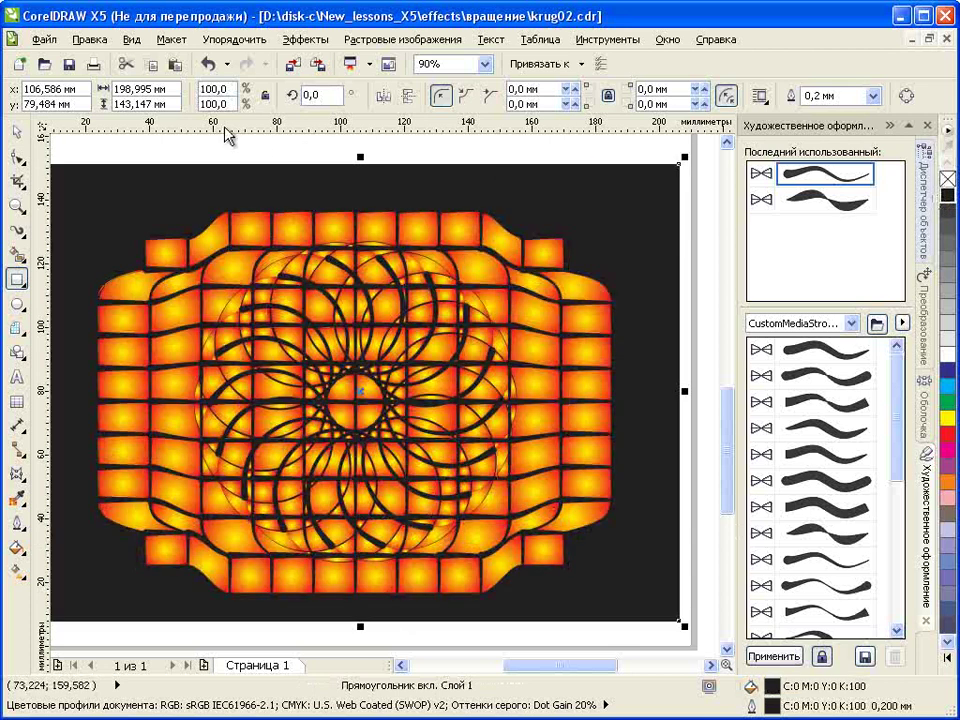
Move the red pattern back onto the page above the black rectangle, at about 106, 224 mm.
key("F4")
left_click(17, 131)
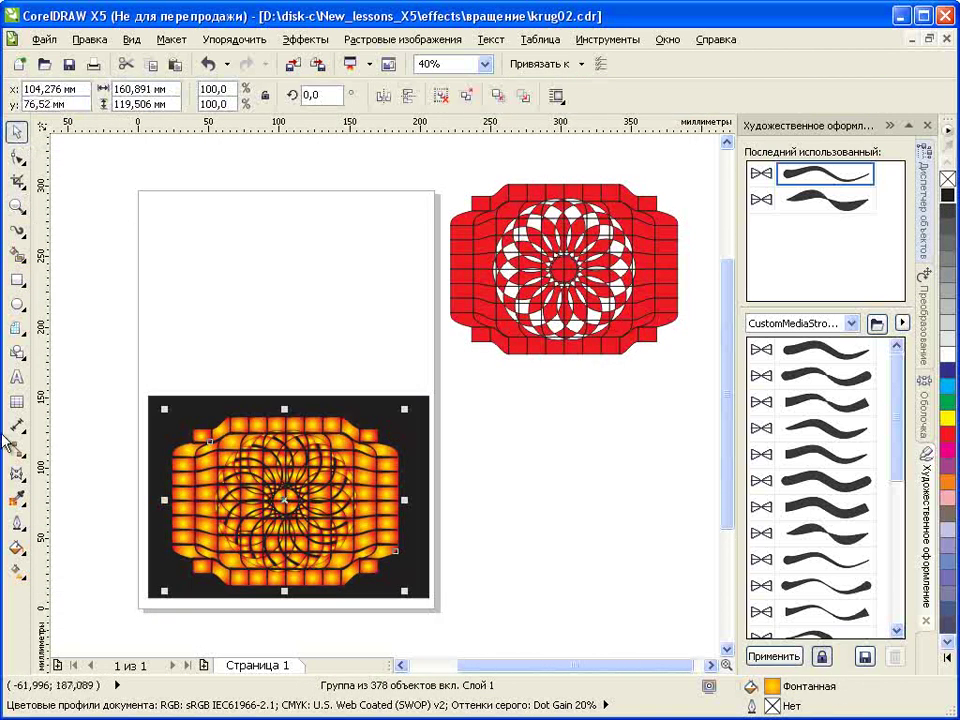
left_click(266, 306)
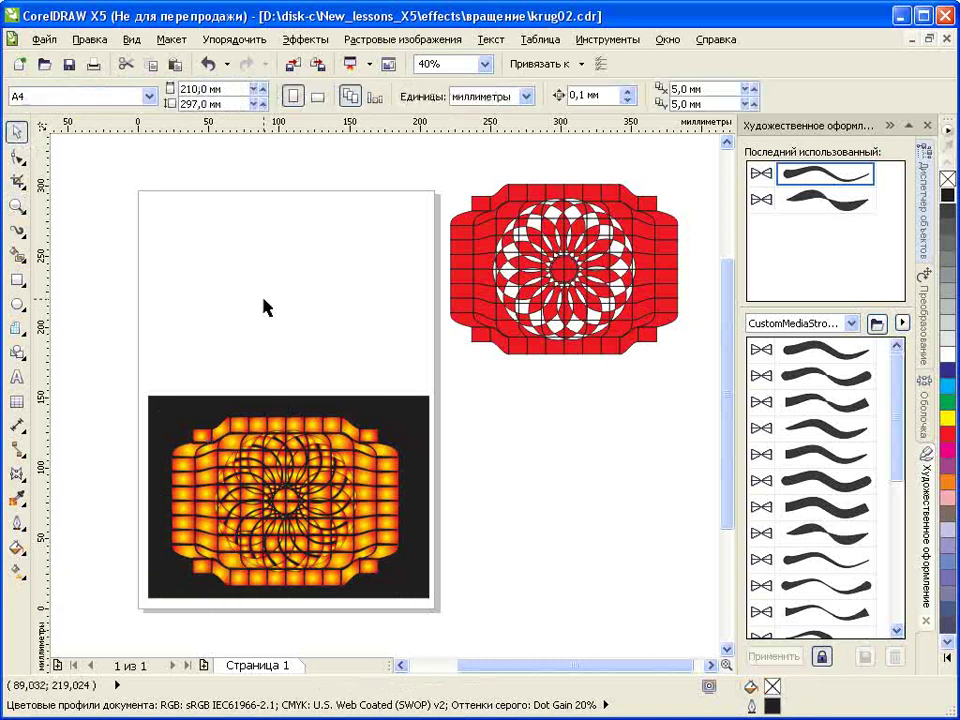
left_click_drag(553, 272, 282, 298)
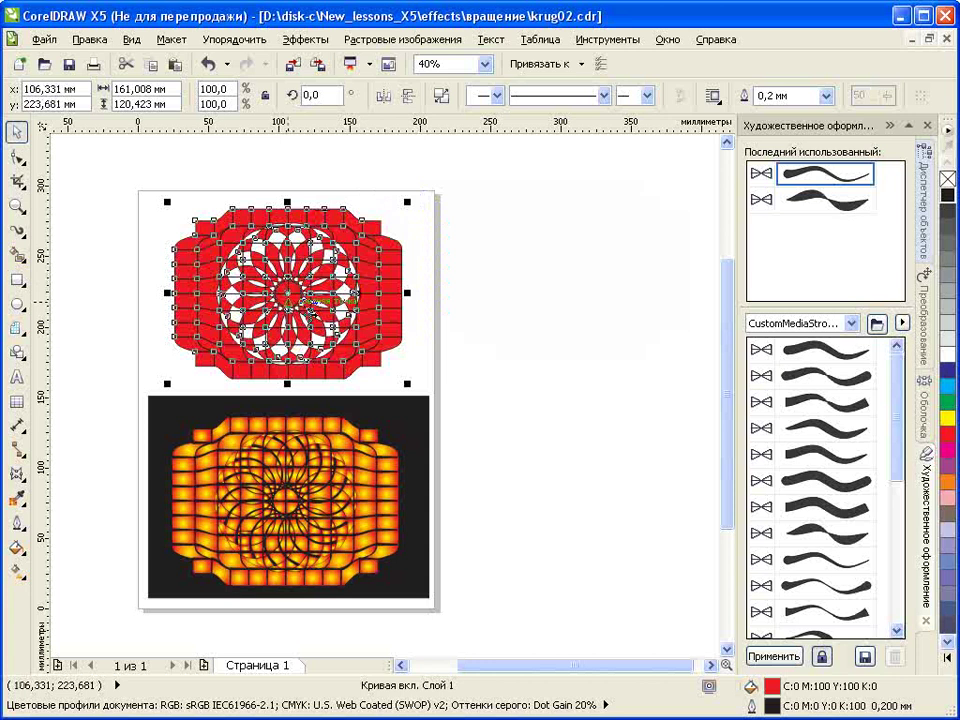
left_click(505, 387)
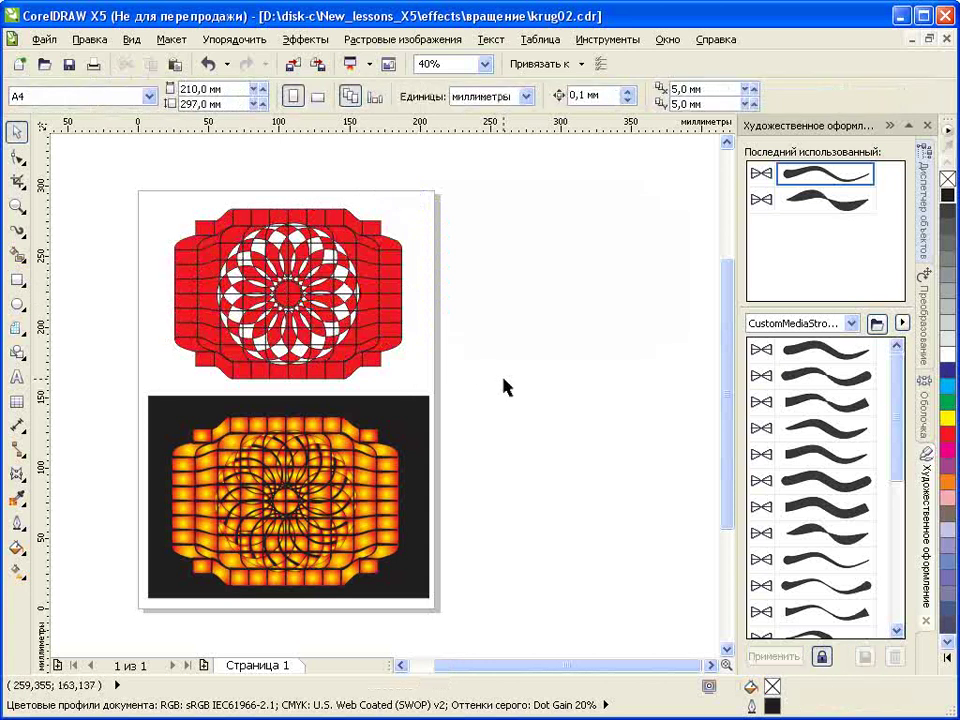
Apply a two-colour conical fountain fill from black to white to the grouped ornament pieces.
left_click(372, 478)
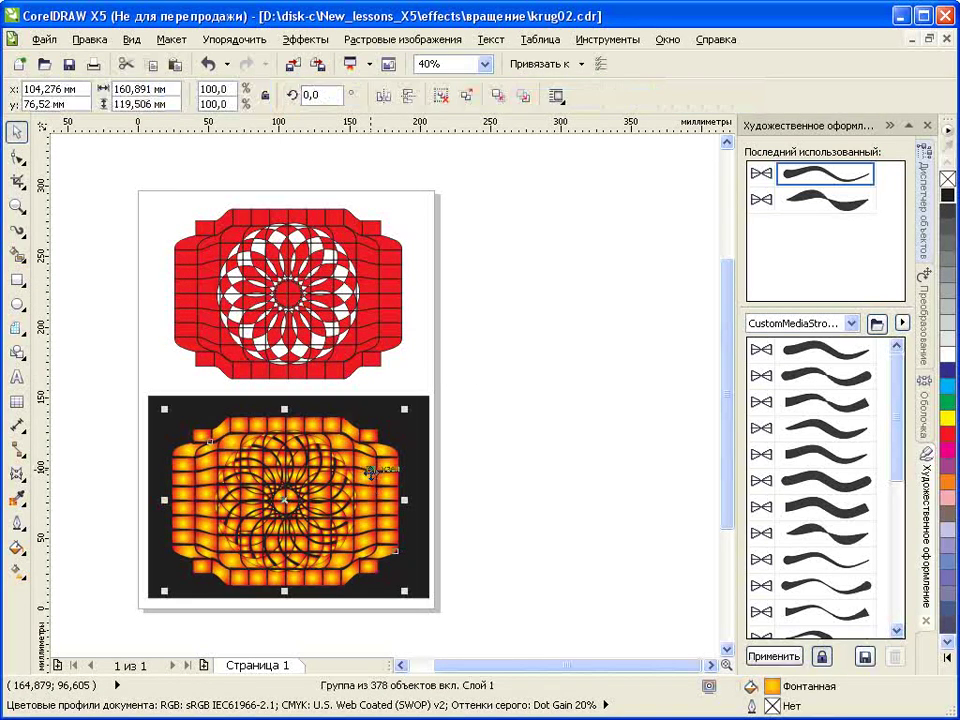
left_click(17, 547)
left_click(150, 567)
left_click(416, 222)
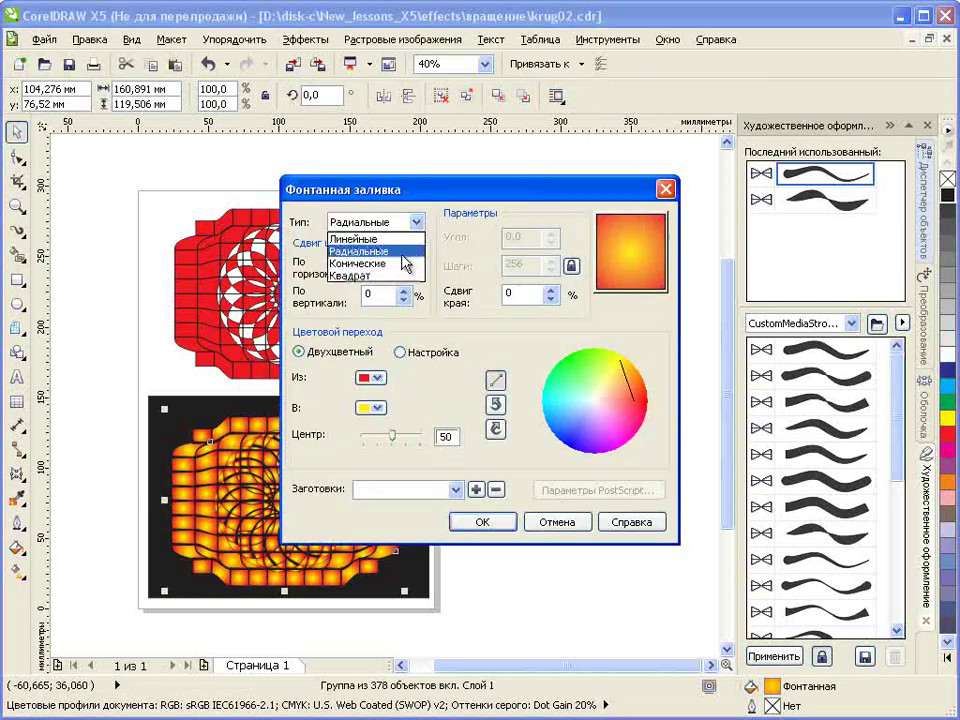
left_click(345, 268)
left_click(370, 377)
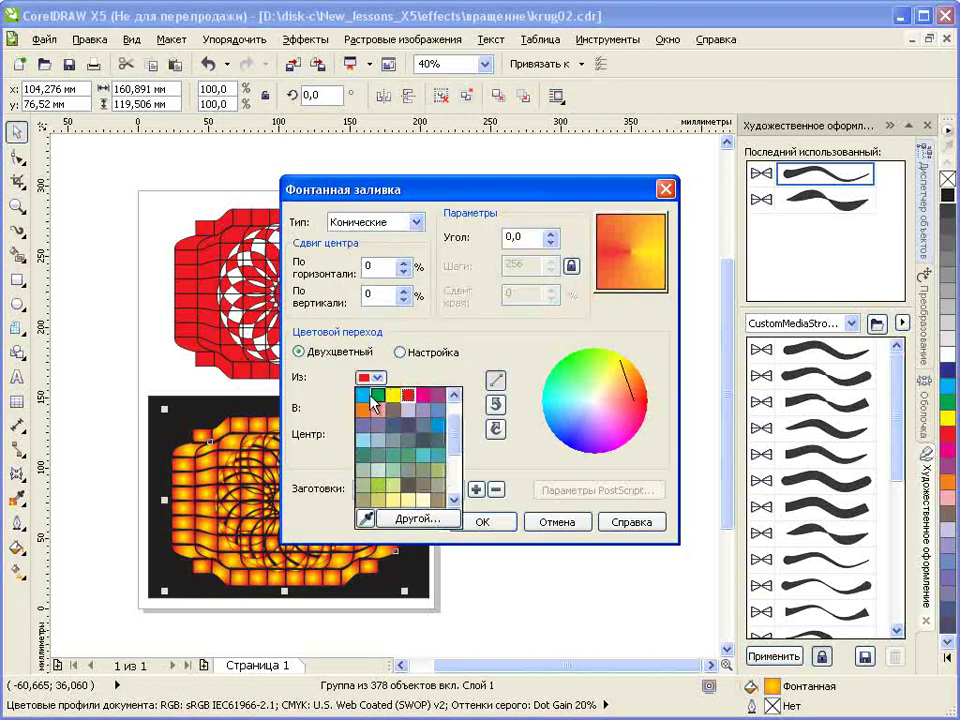
scroll(455, 441, "up", 1)
left_click(364, 394)
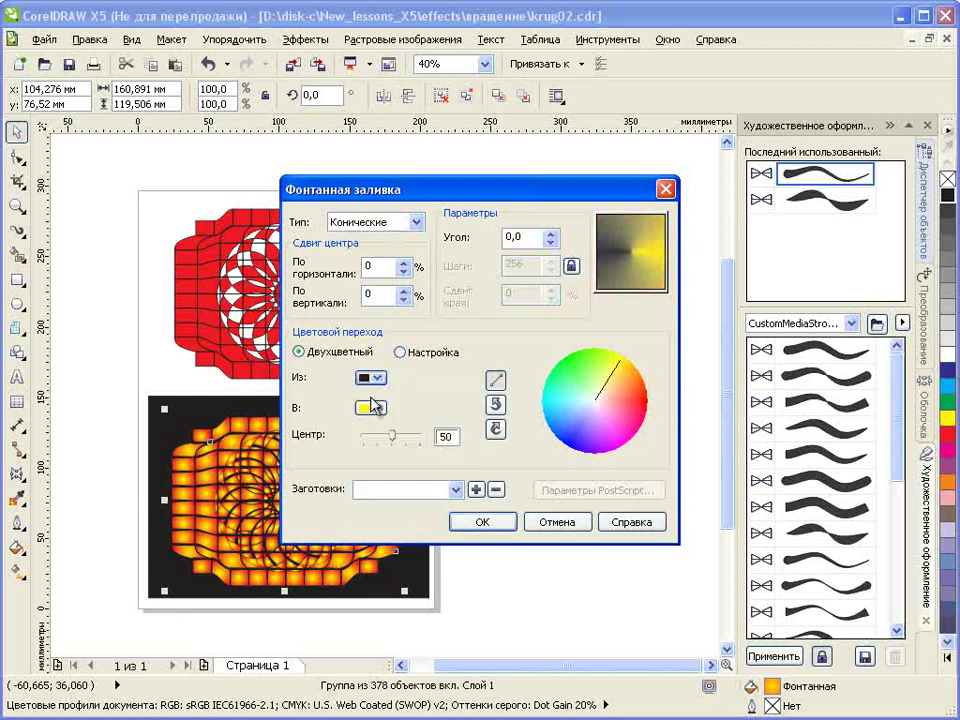
left_click(372, 408)
scroll(440, 445, "up", 1)
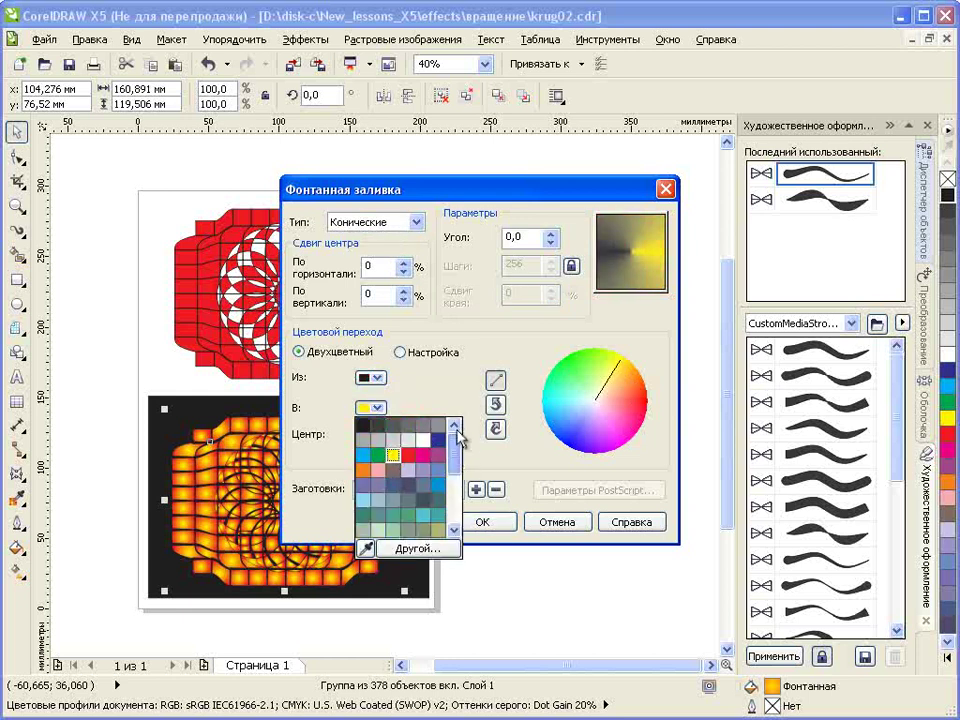
left_click(422, 441)
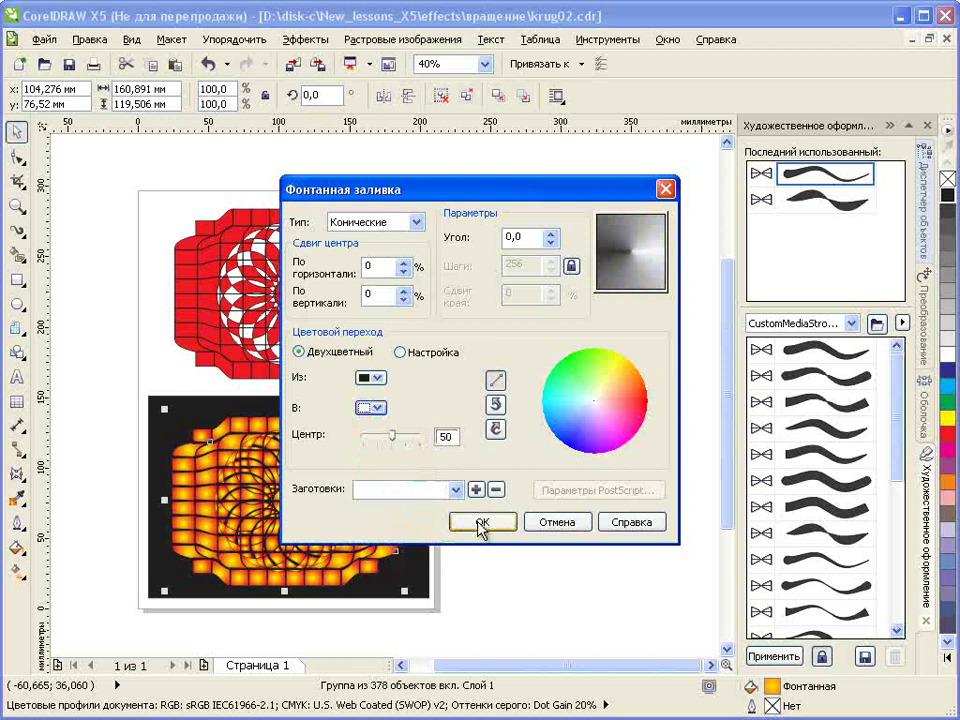
left_click(480, 524)
left_click(493, 448)
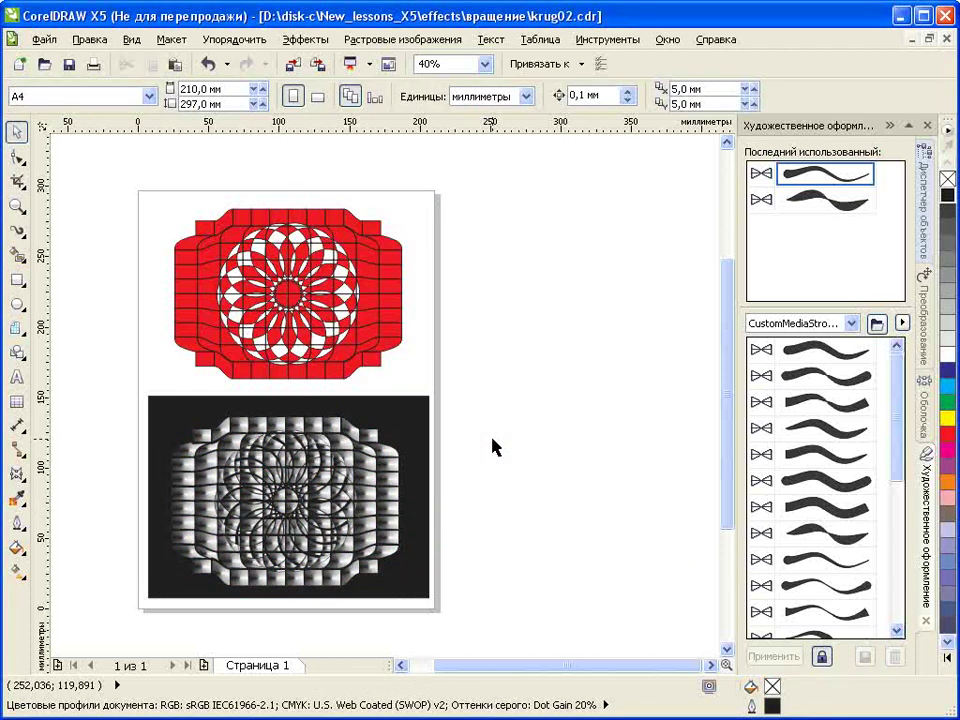